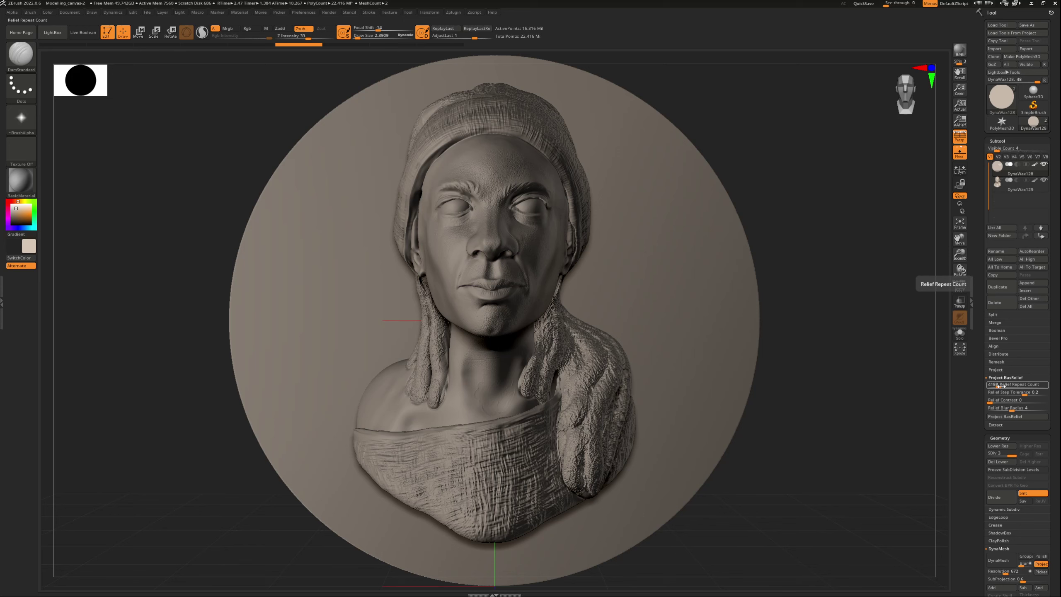
Project the bust onto the round disc as a bas-relief with a repeat count of 4188, and hide the bust subtool.
{"action": "left_click", "coordinate": [1010, 417]}
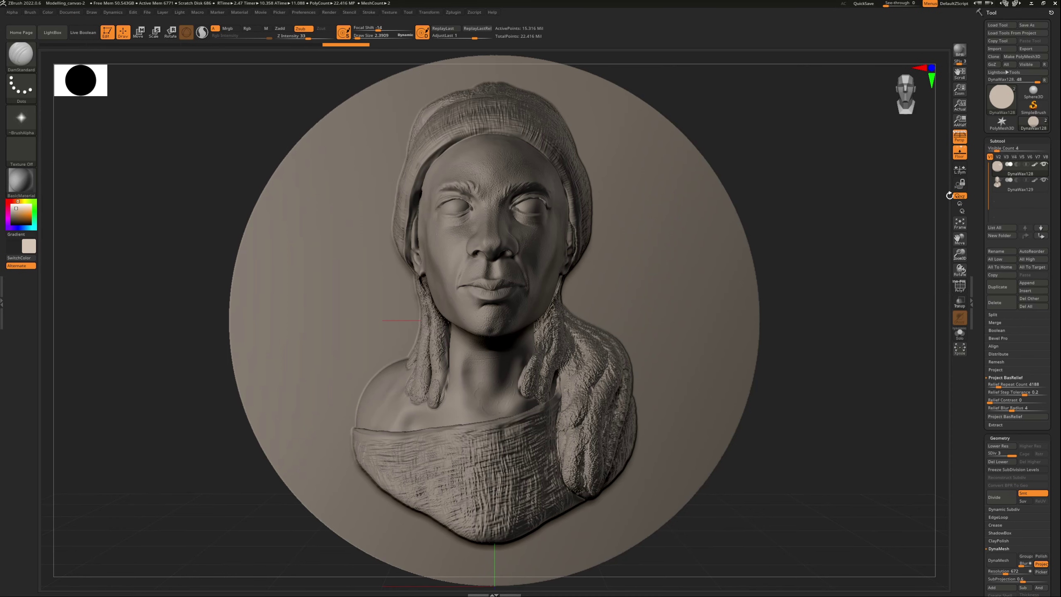
{"action": "left_click_drag", "start_coordinate": [773, 377], "coordinate": [765, 307]}
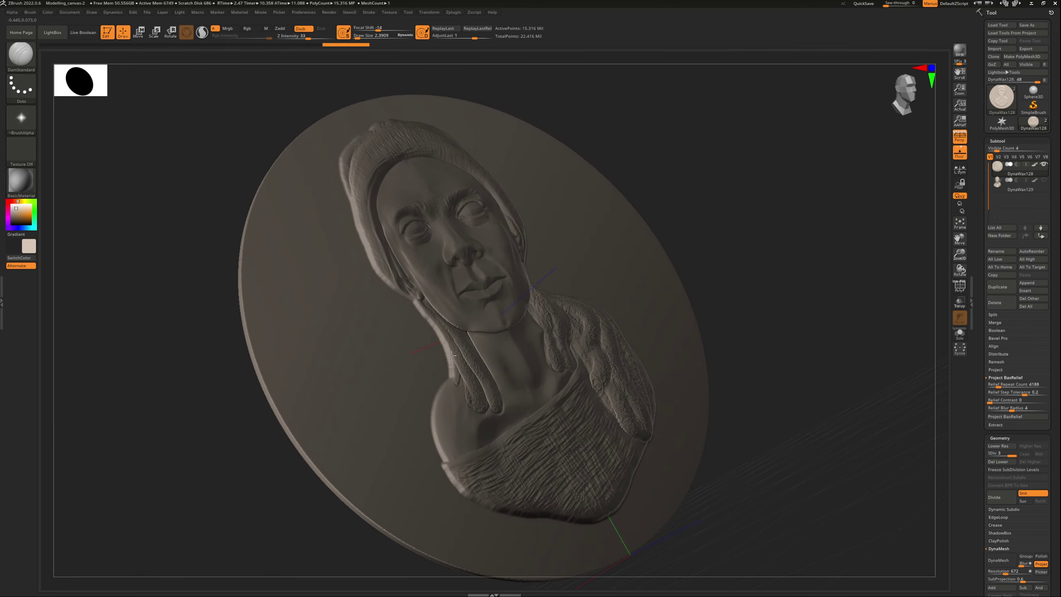
Examine the depth and detail of the projected relief on the disc from oblique, low-angle and front views.
{"action": "left_click_drag", "start_coordinate": [722, 208], "coordinate": [469, 180]}
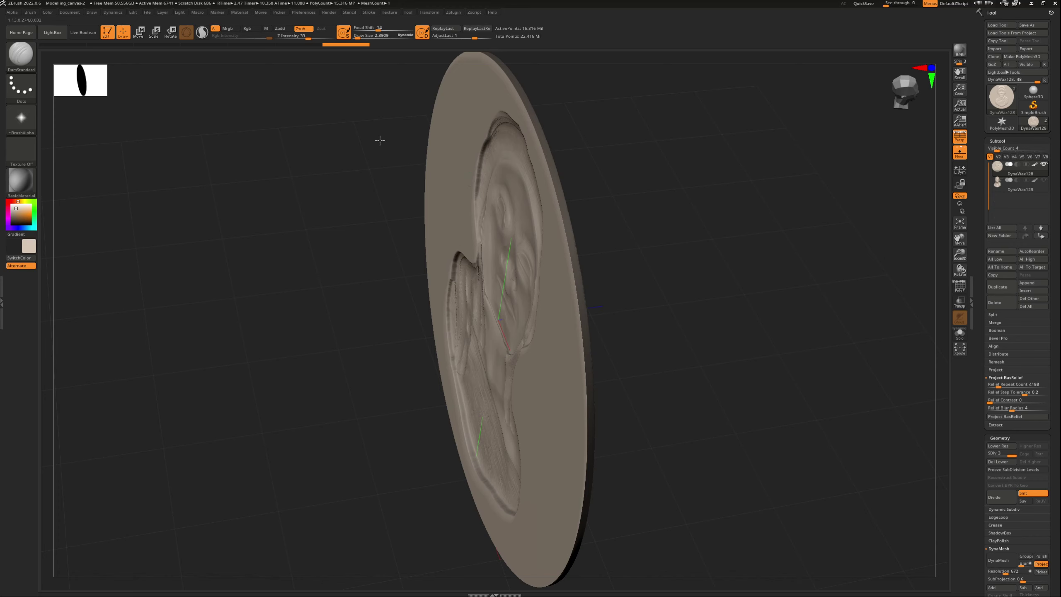
{"action": "left_click_drag", "start_coordinate": [379, 139], "coordinate": [541, 434]}
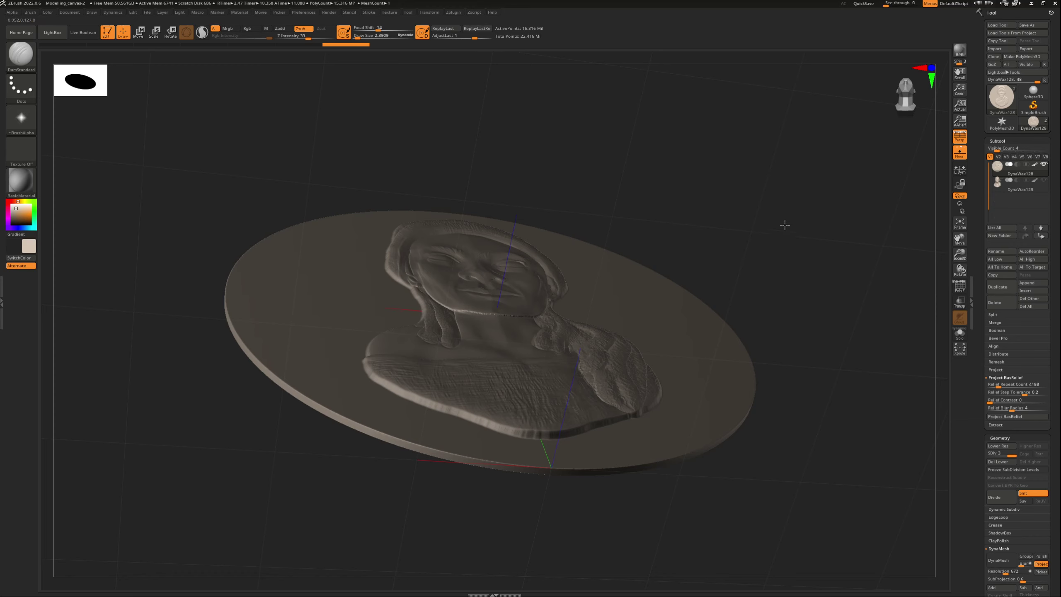
{"action": "left_click_drag", "start_coordinate": [784, 225], "coordinate": [800, 159]}
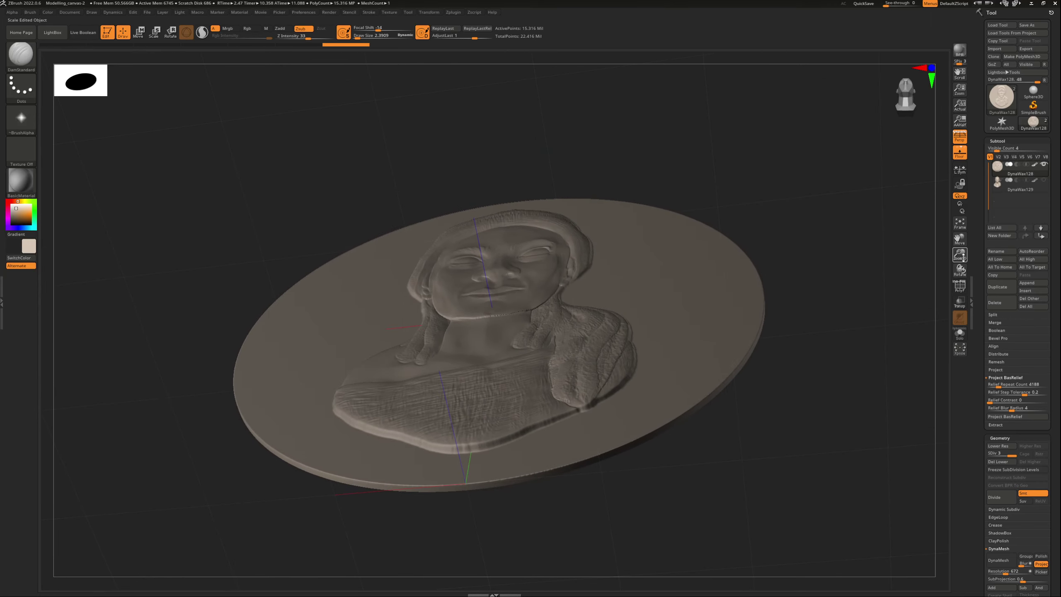
{"action": "left_click_drag", "start_coordinate": [460, 251], "coordinate": [460, 292]}
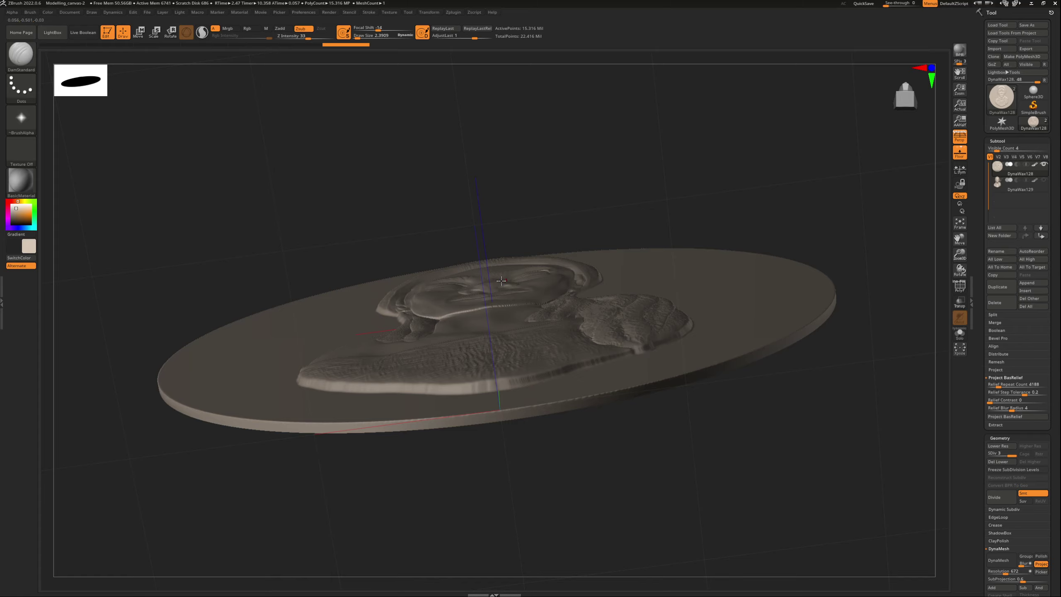
{"action": "left_click_drag", "start_coordinate": [690, 152], "coordinate": [690, 209], "text": "shift"}
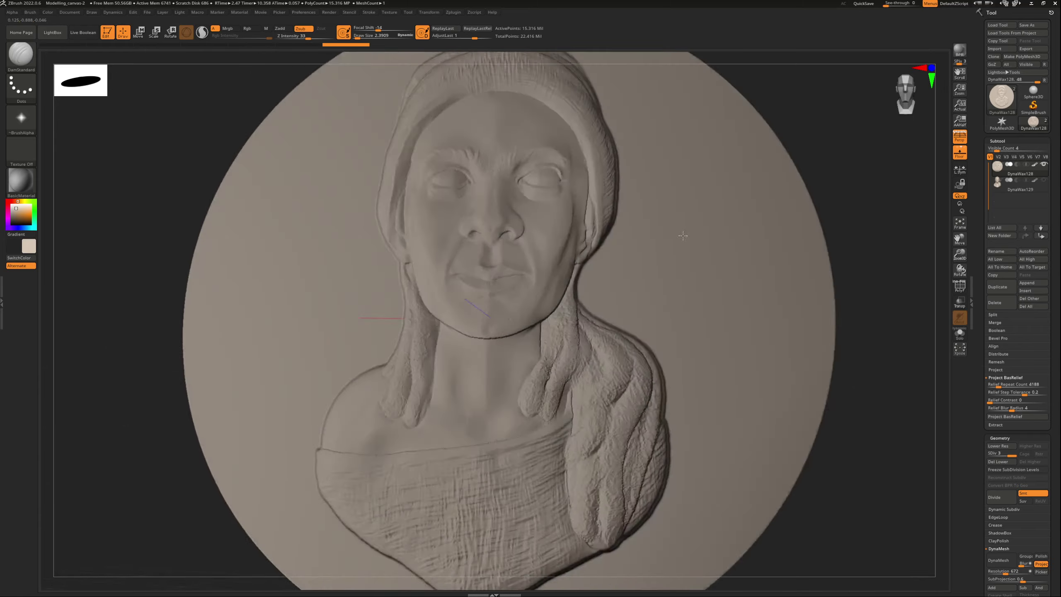
{"action": "right_click_drag", "start_coordinate": [690, 209], "coordinate": [692, 200]}
{"action": "left_click_drag", "start_coordinate": [692, 200], "coordinate": [493, 385], "text": "shift"}
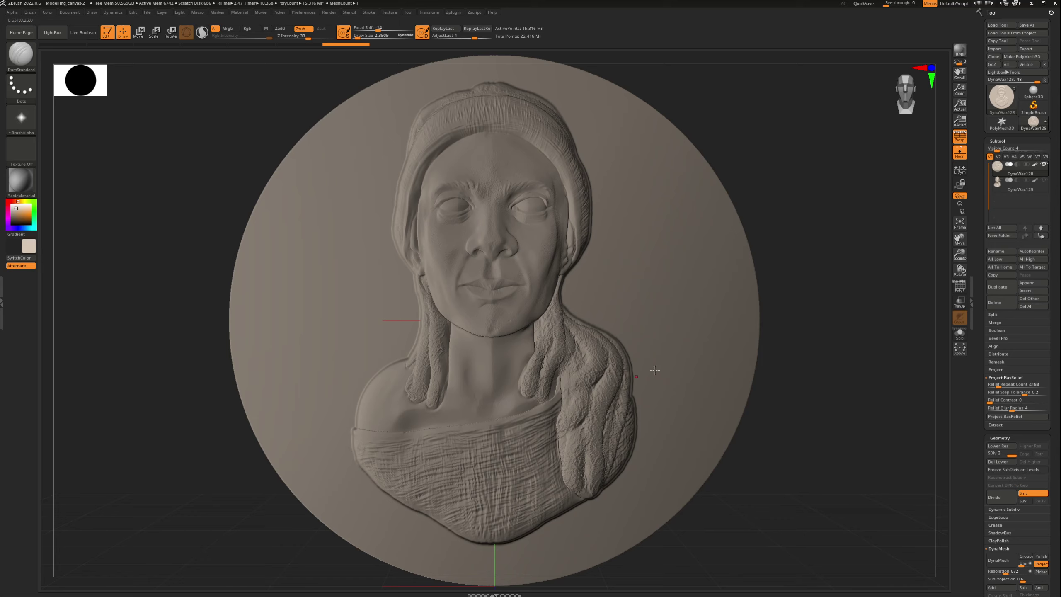
{"action": "mouse_move", "coordinate": [789, 305]}
{"action": "left_mouse_down"}
{"action": "mouse_move", "coordinate": [782, 249]}
{"action": "mouse_move", "coordinate": [782, 319]}
{"action": "mouse_move", "coordinate": [790, 310]}
{"action": "left_mouse_up"}
{"action": "left_click_drag", "start_coordinate": [803, 183], "coordinate": [800, 112]}
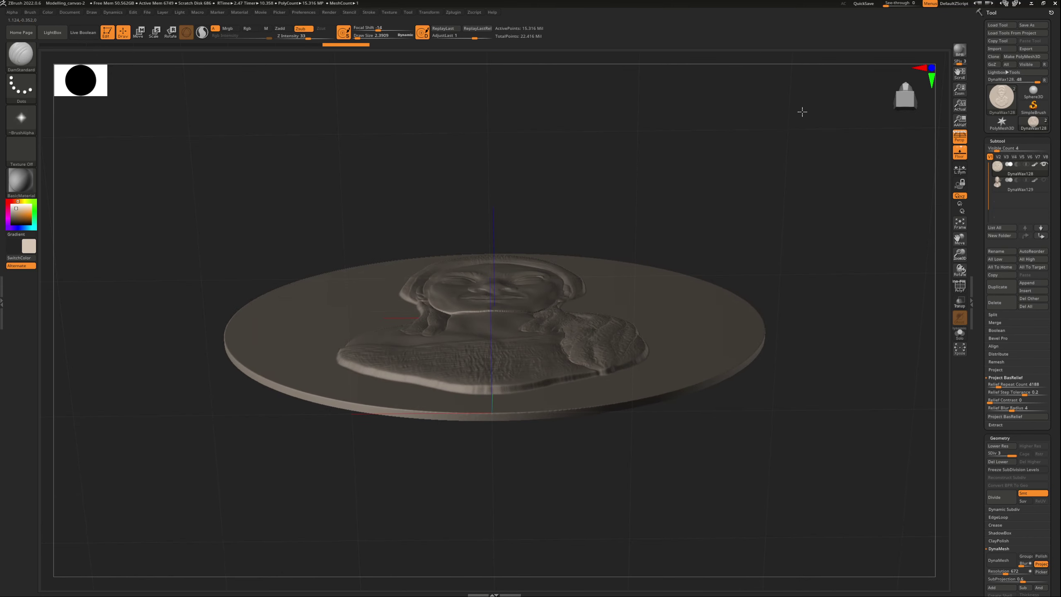
{"action": "left_click_drag", "start_coordinate": [552, 193], "coordinate": [773, 222]}
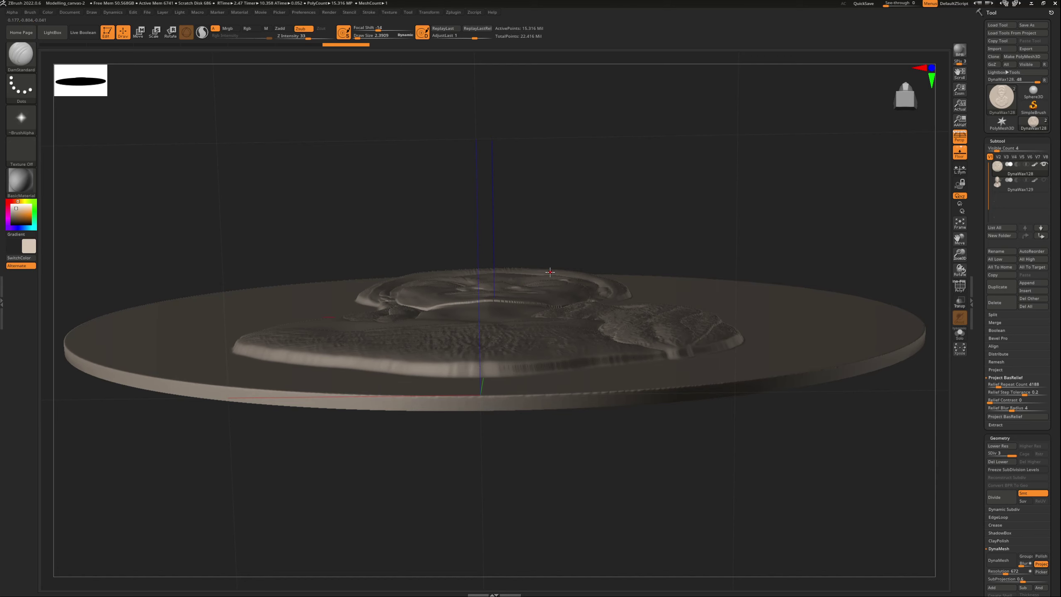
{"action": "left_click_drag", "start_coordinate": [616, 177], "coordinate": [615, 293]}
{"action": "left_click", "coordinate": [960, 224]}
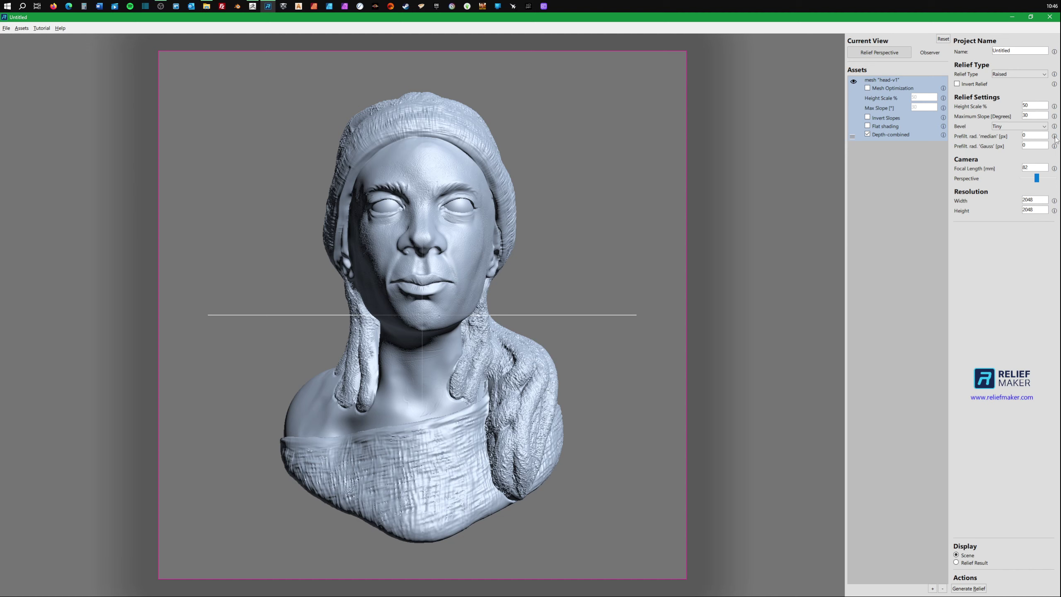
Switch between Relief Maker and ZBrush to compare the source bust with the relief projected on the disc.
{"action": "mouse_move", "coordinate": [1055, 137]}
{"action": "left_click", "coordinate": [252, 6]}
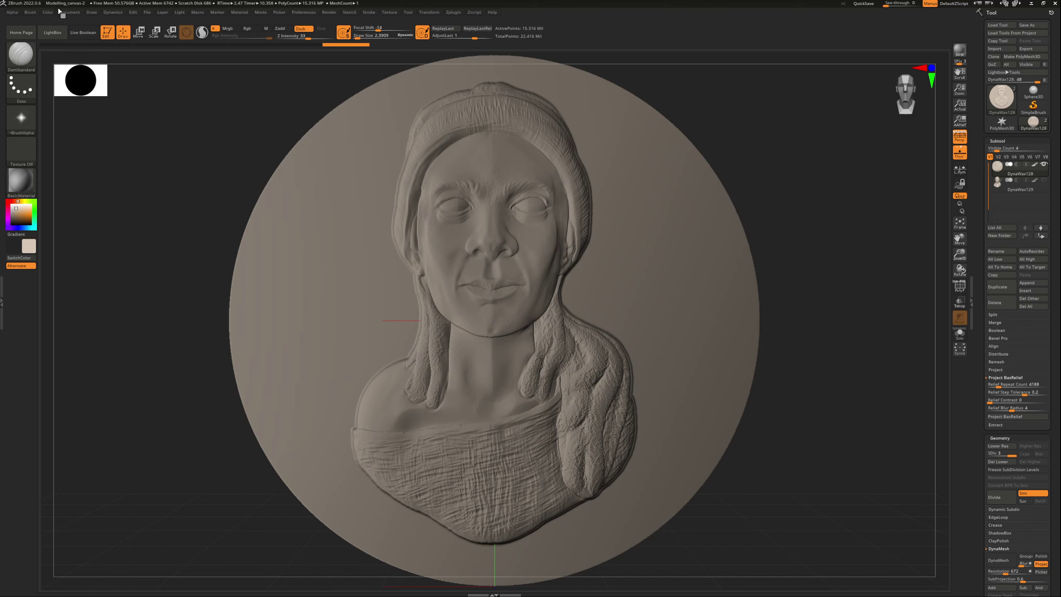
{"action": "left_click", "coordinate": [75, 14]}
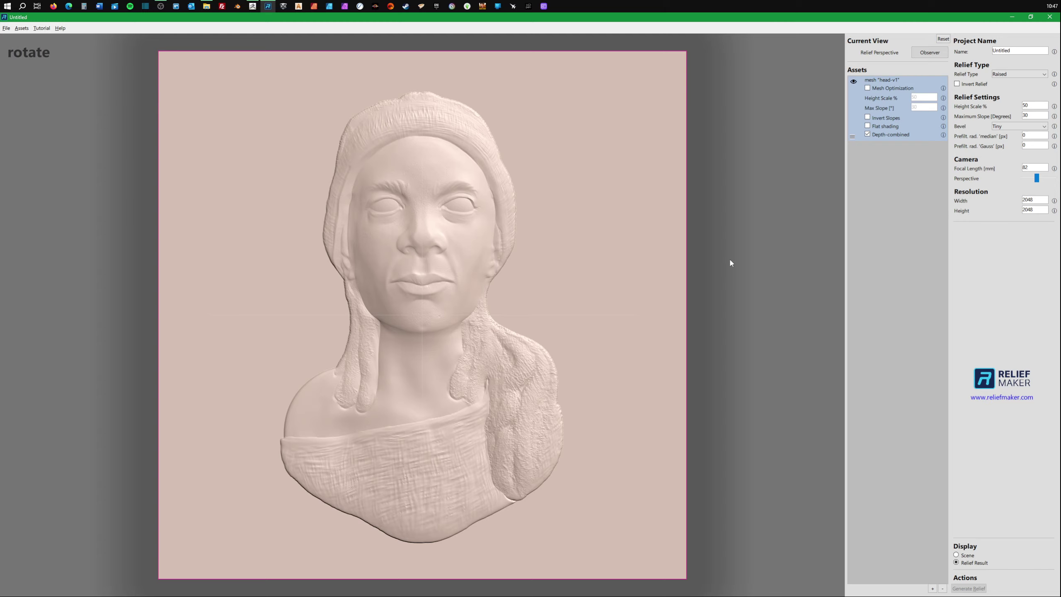
Examine the generated relief of the head mesh in Relief Maker up close, at an angle and as a whole.
{"action": "left_click_drag", "start_coordinate": [730, 257], "coordinate": [642, 7]}
{"action": "left_click_drag", "start_coordinate": [552, 264], "coordinate": [691, 308]}
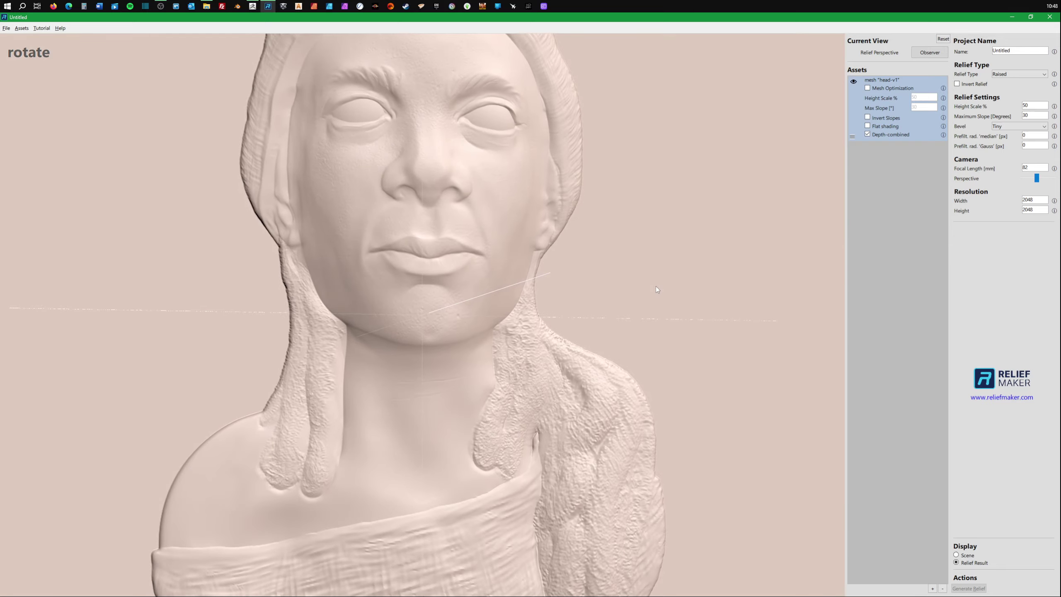
{"action": "left_click_drag", "start_coordinate": [656, 287], "coordinate": [342, 332]}
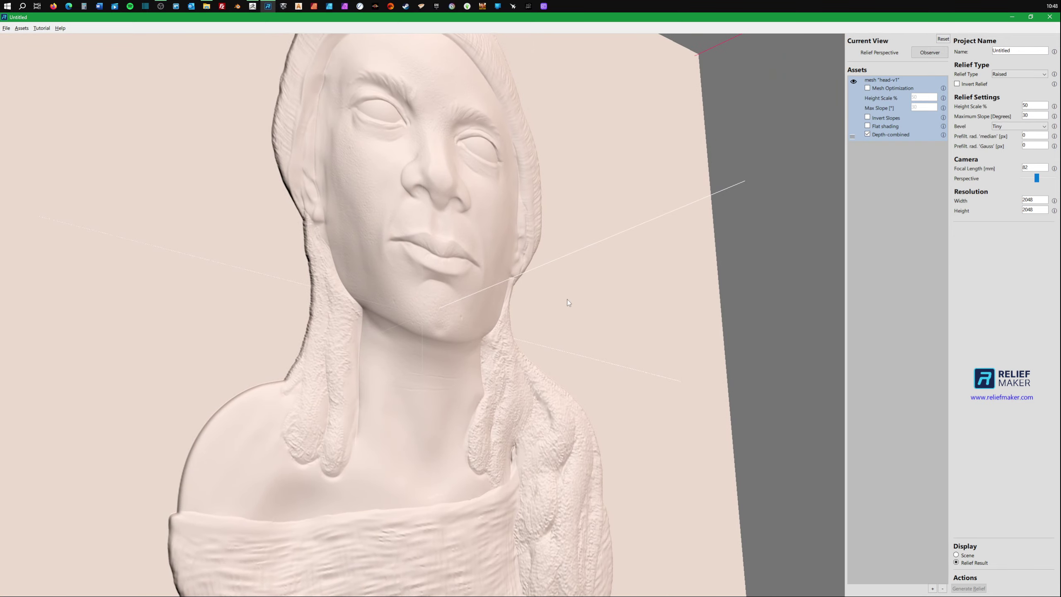
{"action": "left_click_drag", "start_coordinate": [567, 299], "coordinate": [432, 242]}
{"action": "scroll", "coordinate": [432, 242], "scroll_direction": "down", "scroll_amount": 3}
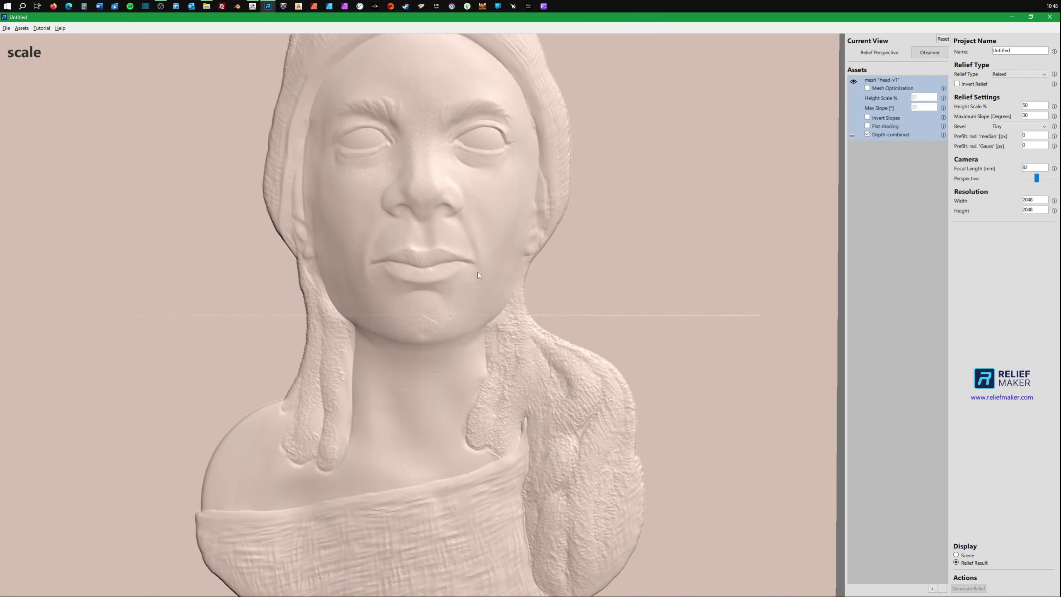
{"action": "left_click_drag", "start_coordinate": [640, 267], "coordinate": [615, 272]}
{"action": "scroll", "coordinate": [599, 275], "scroll_direction": "up", "scroll_amount": 3}
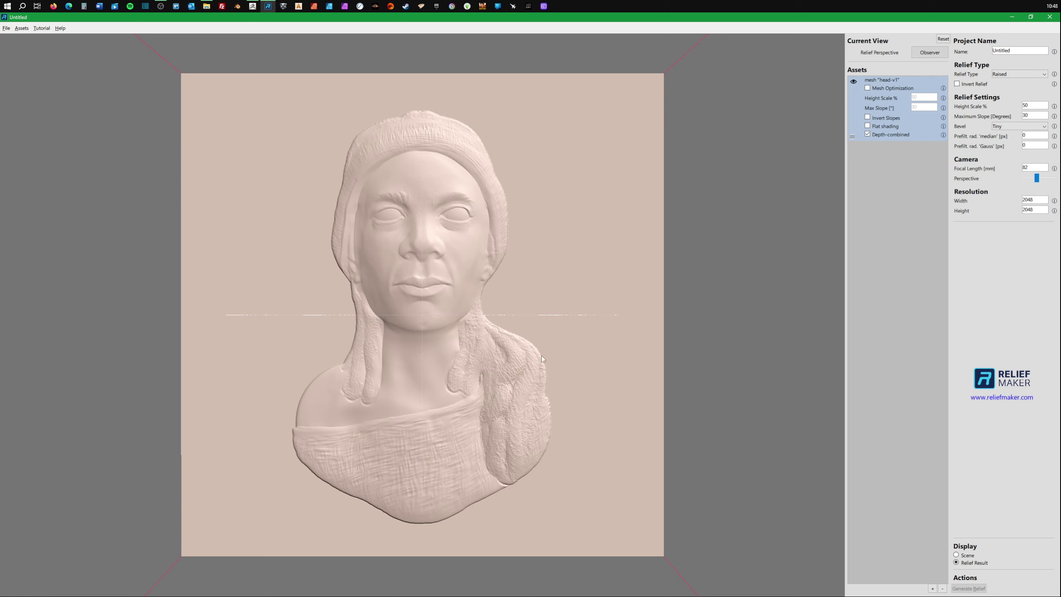
{"action": "left_click_drag", "start_coordinate": [722, 275], "coordinate": [678, 234]}
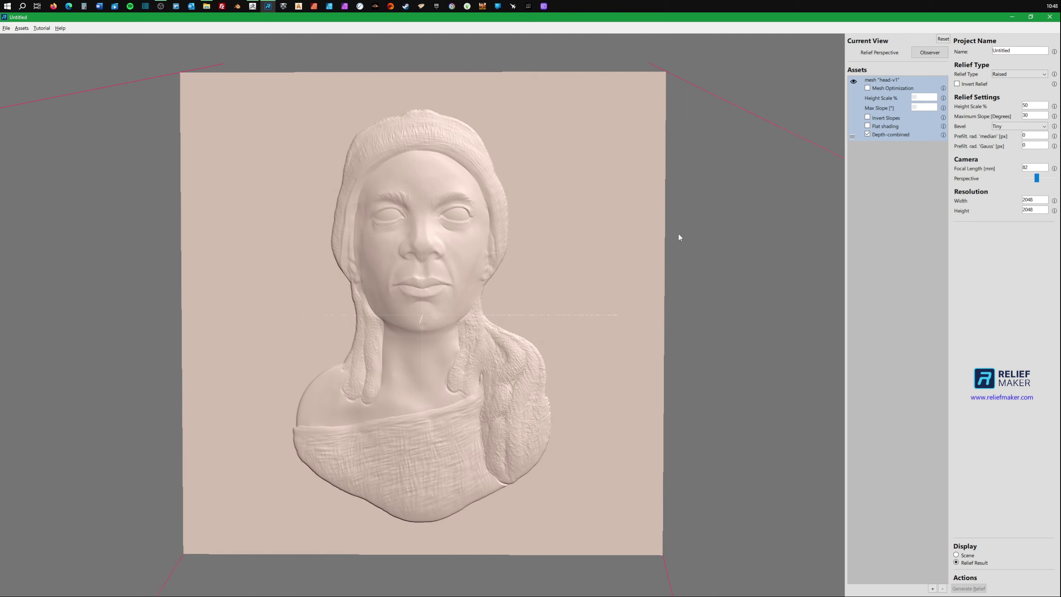
{"action": "right_click_drag", "start_coordinate": [678, 235], "coordinate": [639, 269]}
{"action": "left_click_drag", "start_coordinate": [640, 269], "coordinate": [646, 266]}
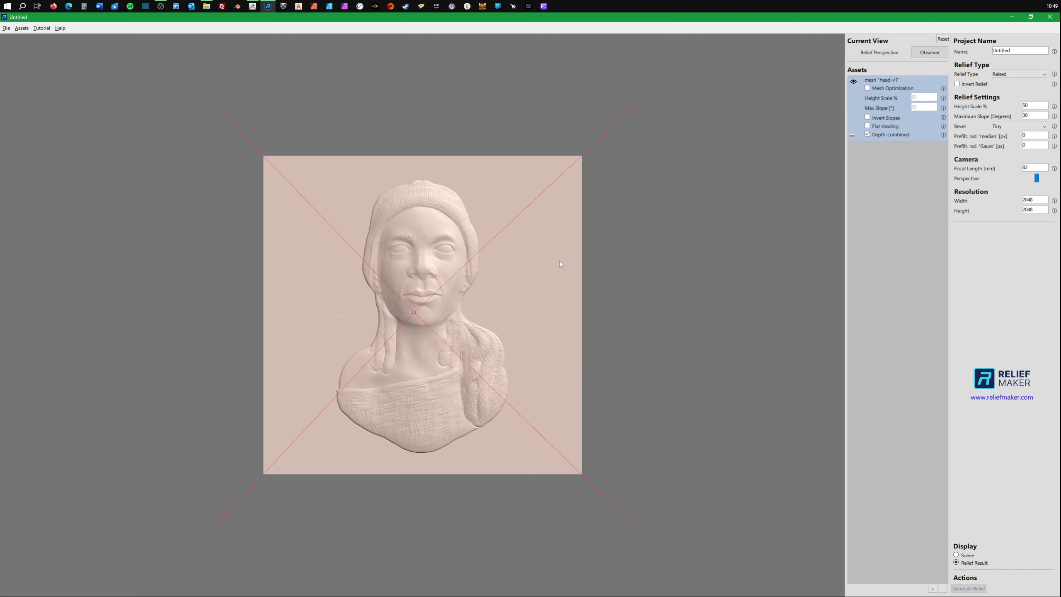
{"action": "scroll", "coordinate": [567, 271], "scroll_direction": "up", "scroll_amount": 3}
{"action": "left_click_drag", "start_coordinate": [656, 243], "coordinate": [659, 244]}
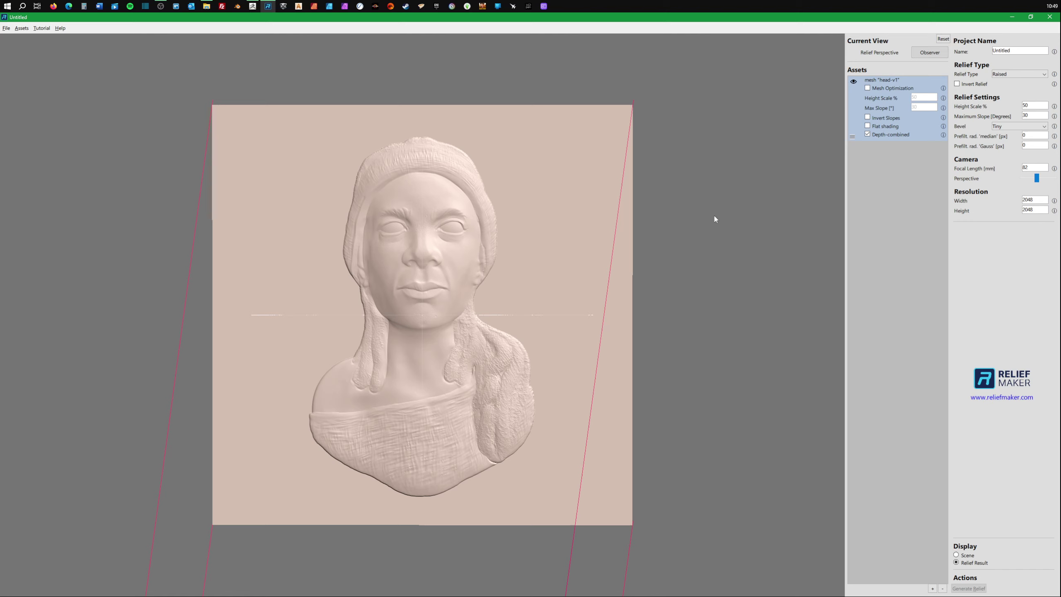
{"action": "left_click_drag", "start_coordinate": [715, 217], "coordinate": [716, 225]}
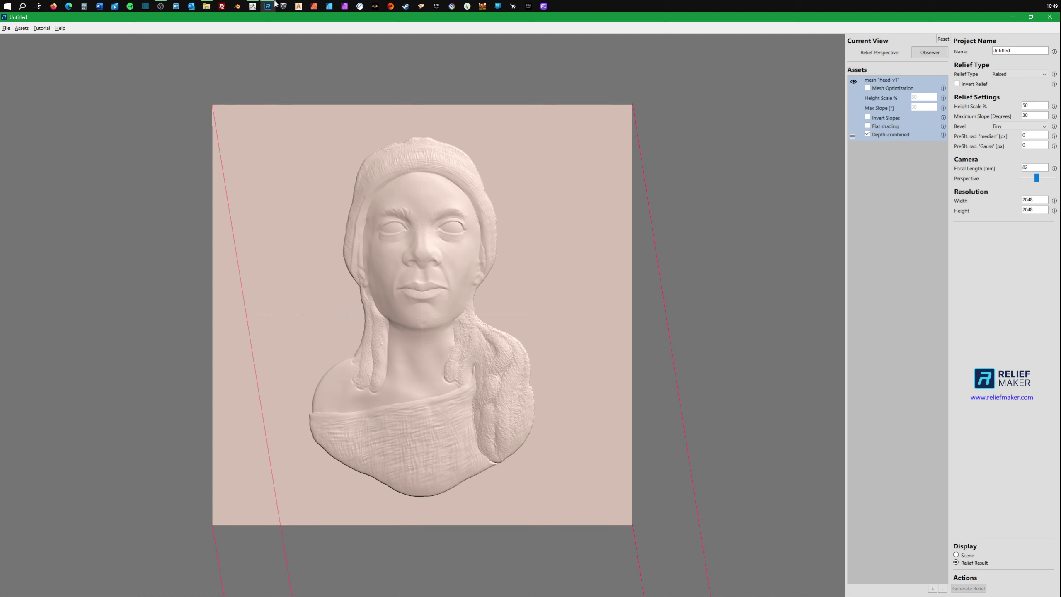
Compare the disc relief in ZBrush with the Relief Maker result at a similar close-up size, focusing on the face.
{"action": "left_click", "coordinate": [253, 6]}
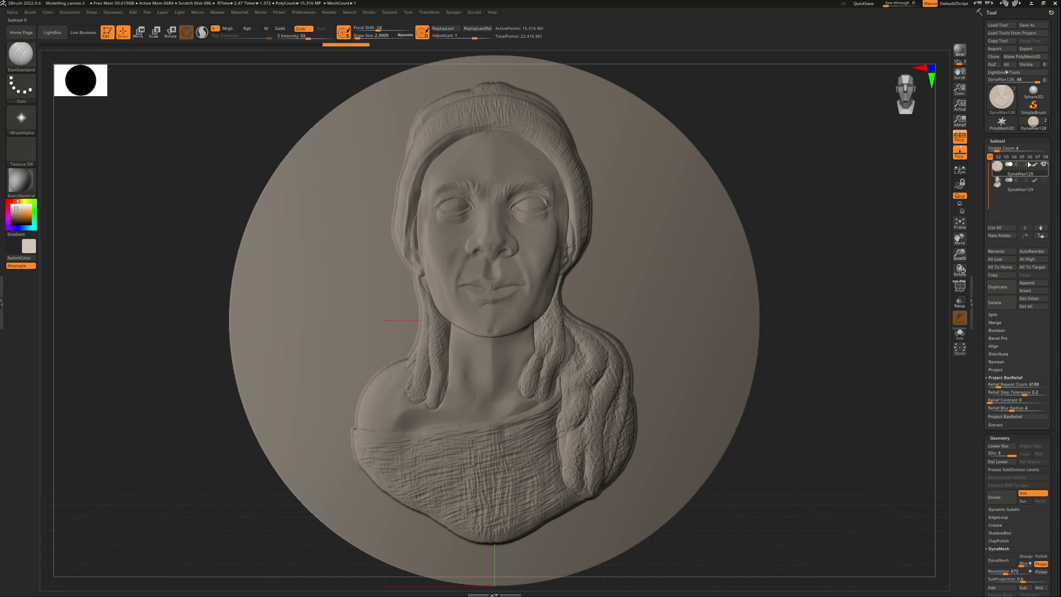
{"action": "left_click", "coordinate": [1044, 180]}
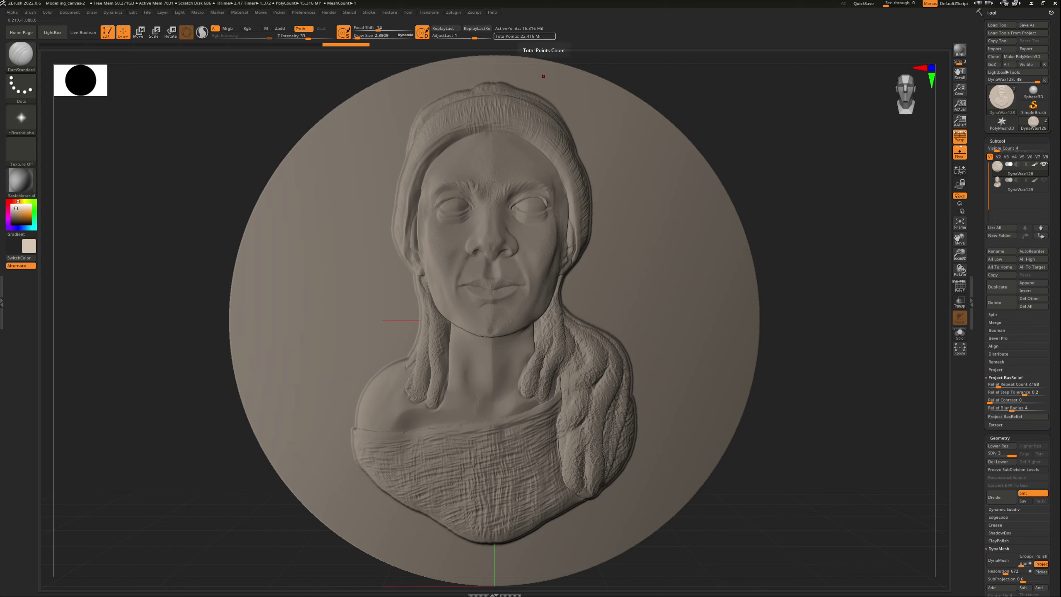
{"action": "key", "text": "alt+Tab"}
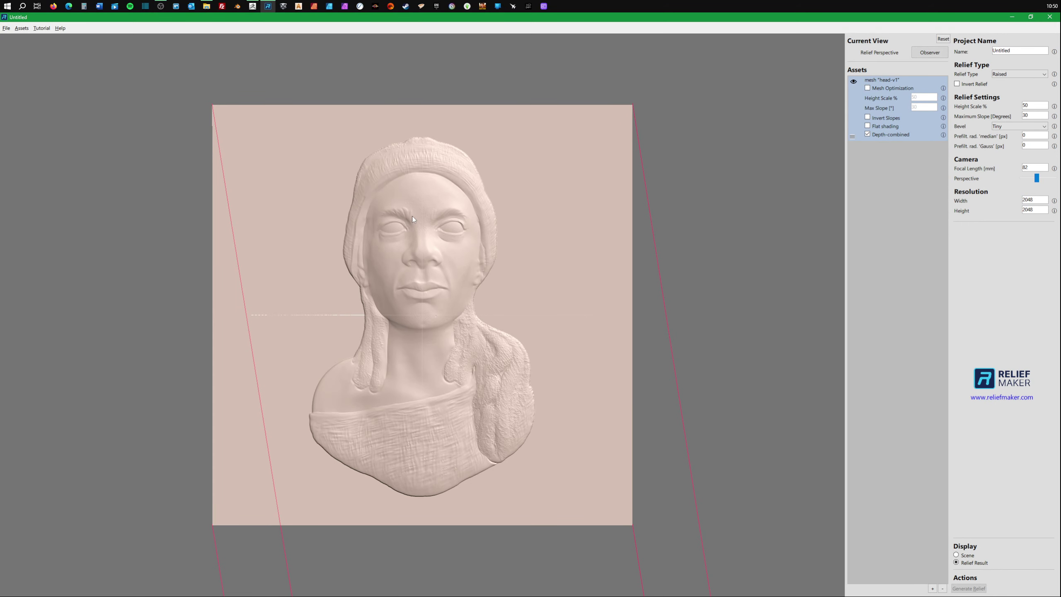
{"action": "scroll", "coordinate": [413, 217], "scroll_direction": "up", "scroll_amount": 5}
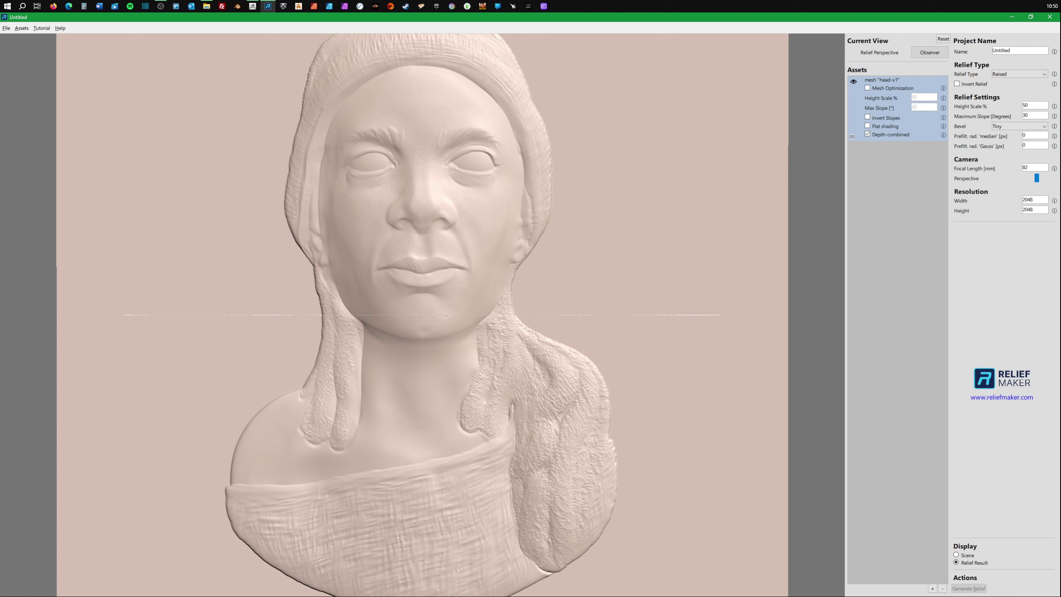
{"action": "key", "text": "alt+Tab"}
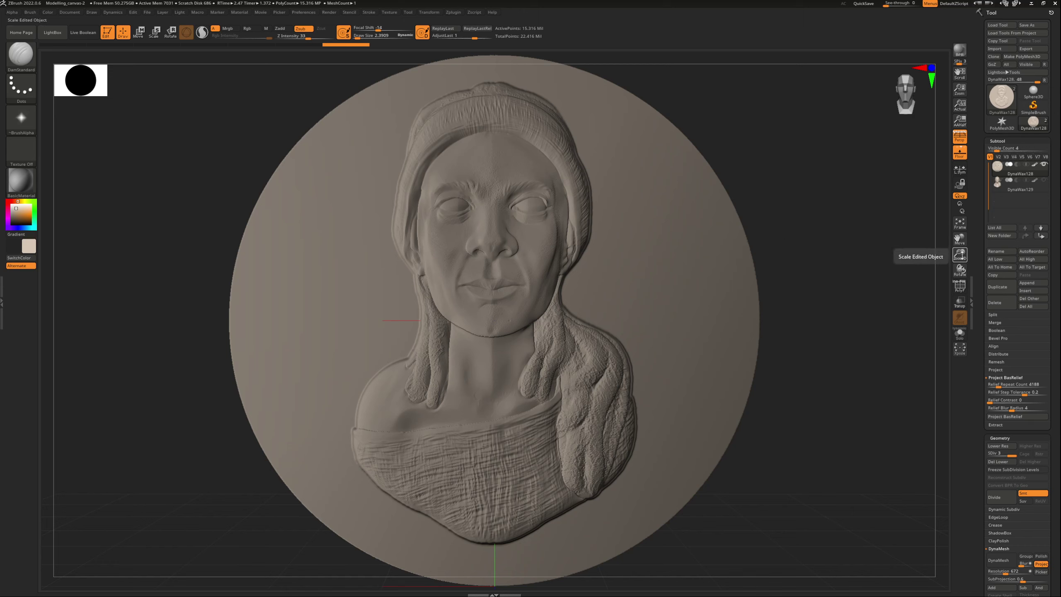
{"action": "left_click_drag", "start_coordinate": [959, 254], "coordinate": [977, 253]}
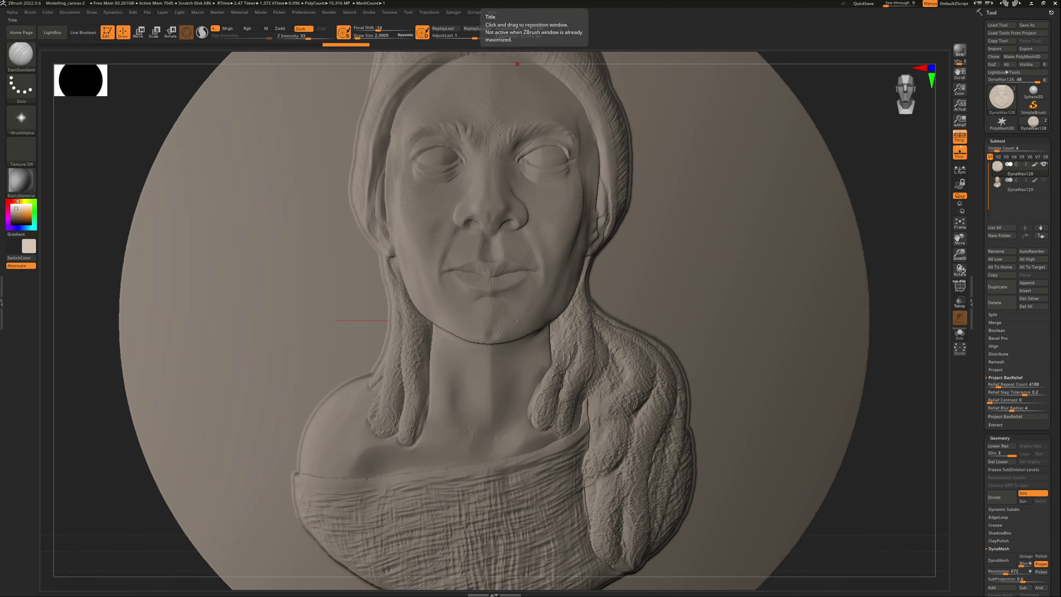
{"action": "key", "text": "alt+Tab"}
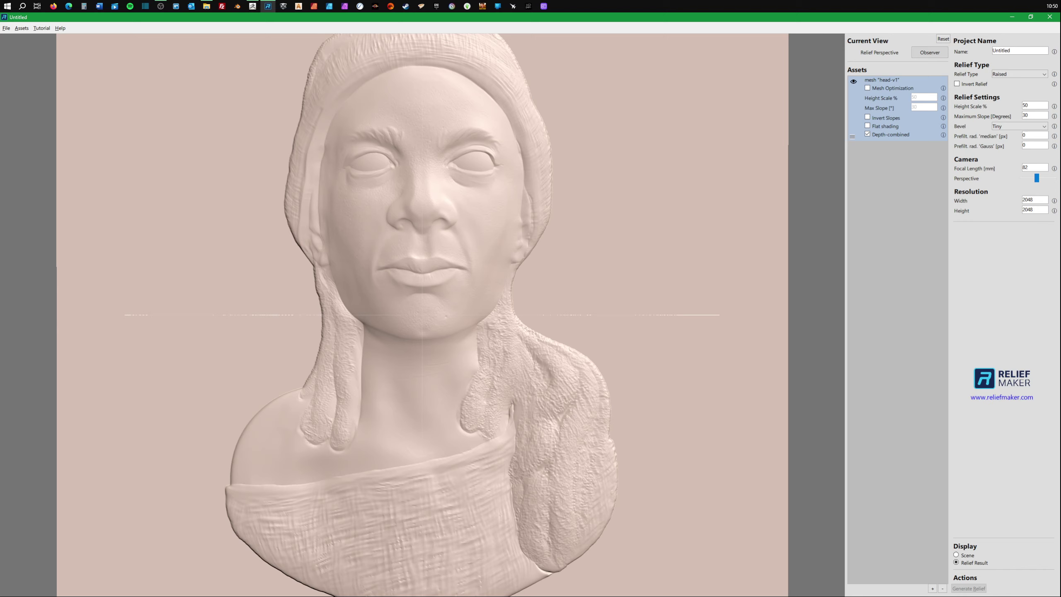
{"action": "key", "text": "alt+Tab"}
Change the light direction on the Relief Maker result for darker shading, and reposition the scene light in ZBrush.
{"action": "mouse_move", "coordinate": [517, 191]}
{"action": "left_mouse_down"}
{"action": "mouse_move", "coordinate": [601, 184]}
{"action": "mouse_move", "coordinate": [469, 77]}
{"action": "left_mouse_up"}
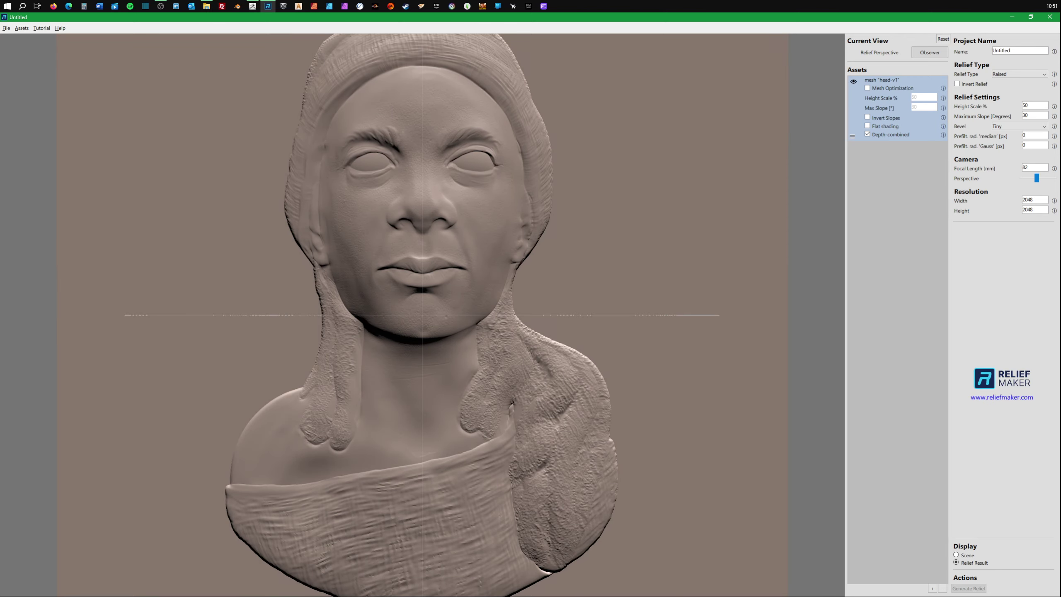
{"action": "left_click", "coordinate": [253, 6]}
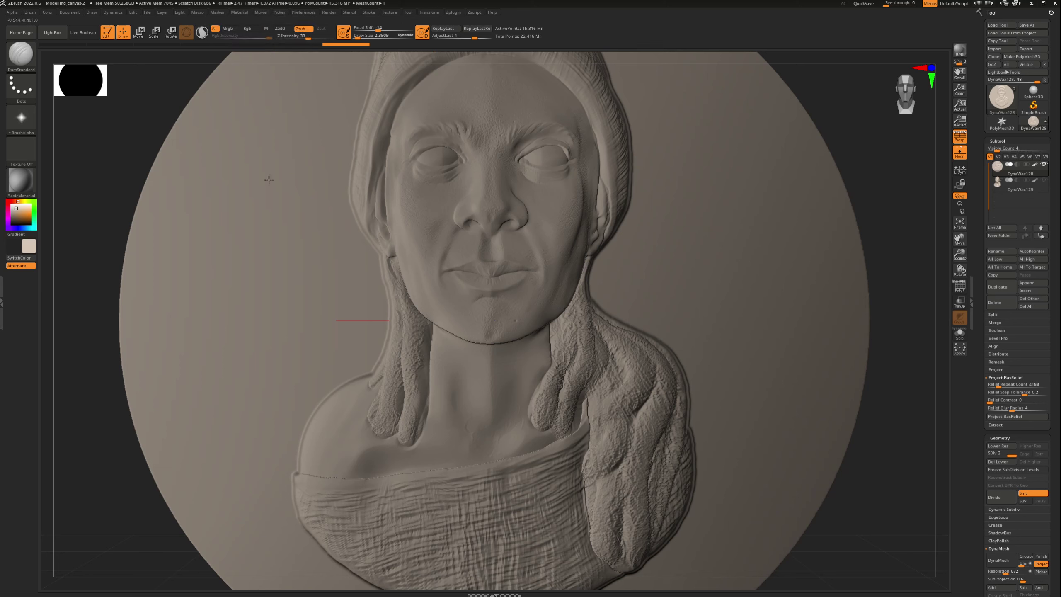
{"action": "left_click", "coordinate": [180, 12]}
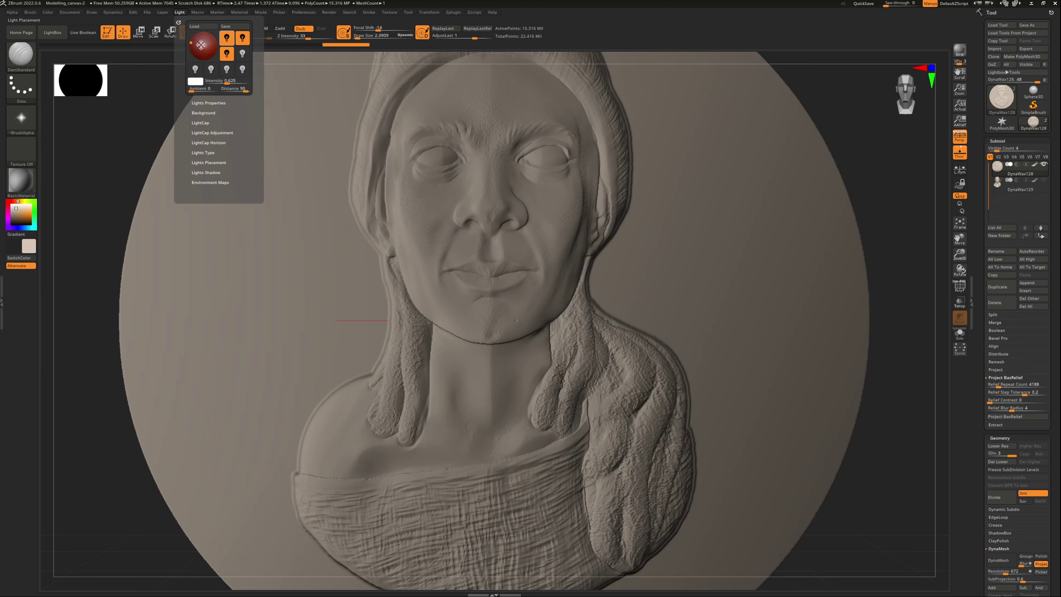
{"action": "left_click", "coordinate": [196, 39]}
{"action": "left_click_drag", "start_coordinate": [195, 39], "coordinate": [194, 43]}
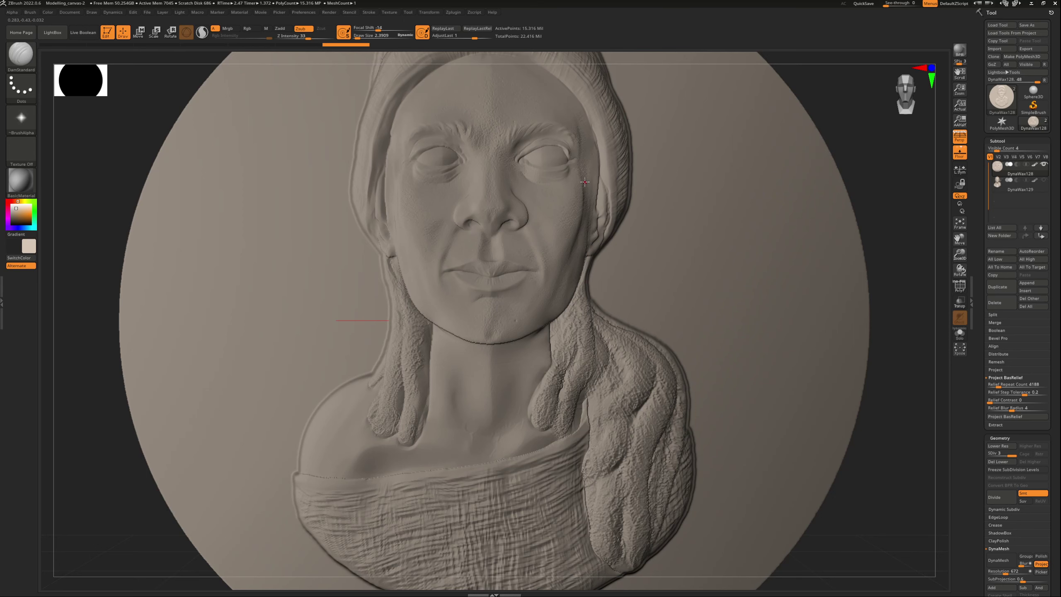
Show the original bust subtool over the disc relief, view the whole model for comparison, and hide the bust again.
{"action": "left_click", "coordinate": [1044, 181]}
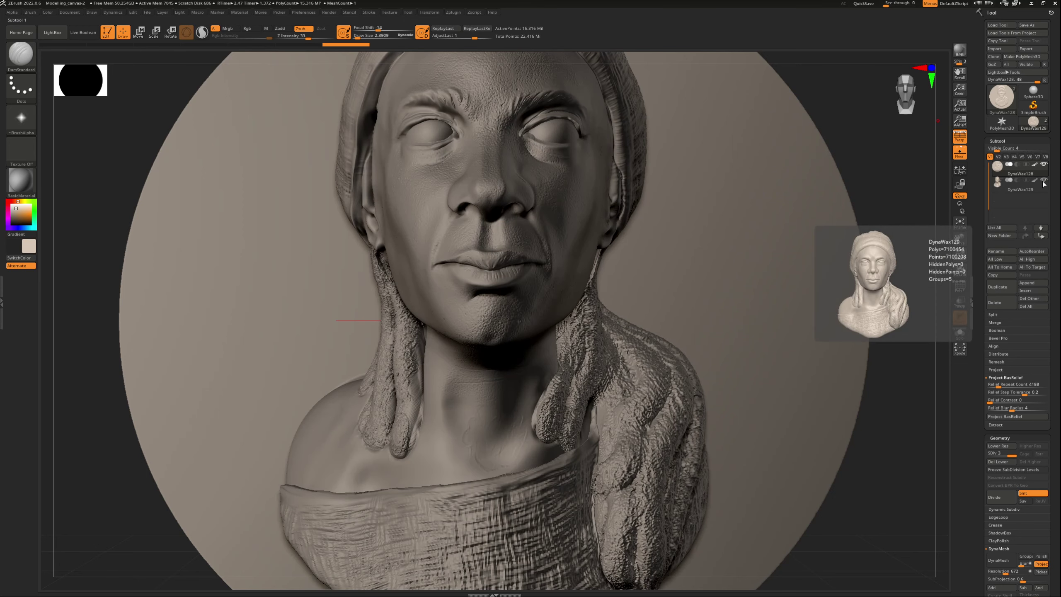
{"action": "key", "text": "f"}
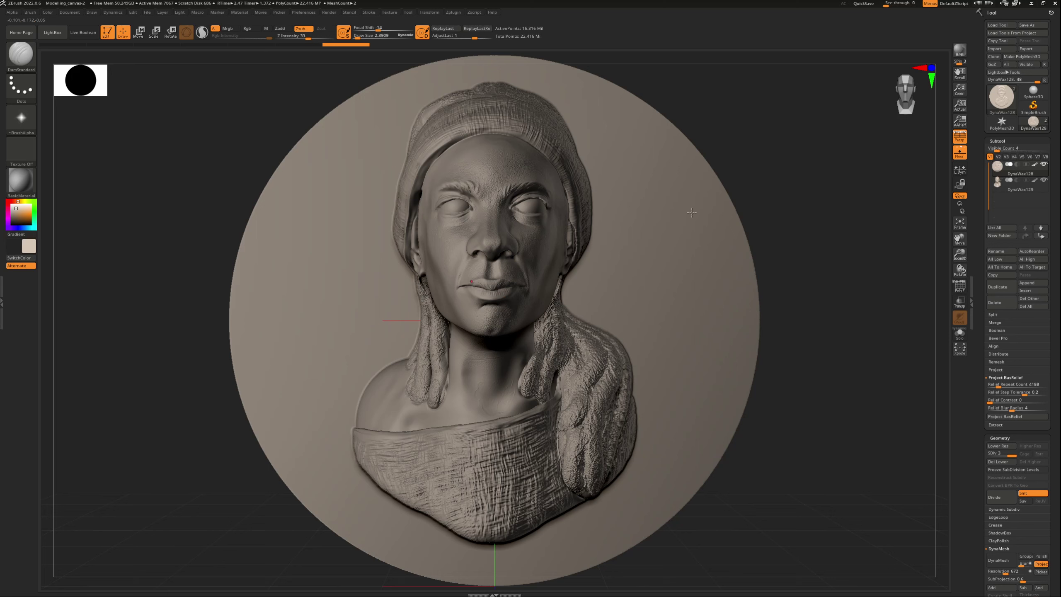
{"action": "left_click", "coordinate": [1044, 180]}
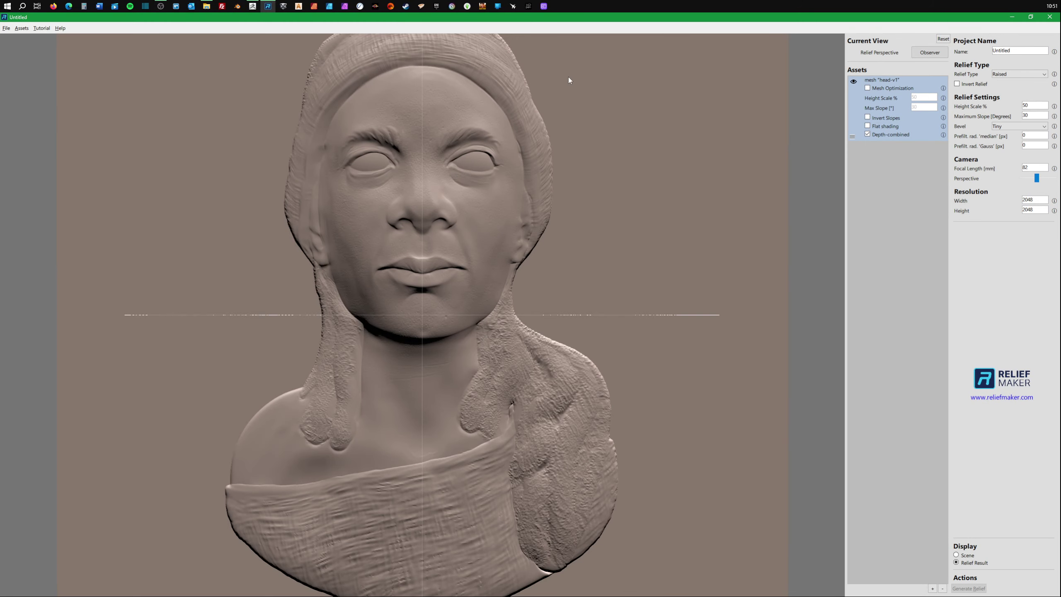
Compare the relief depth from a low angle, first on the Relief Maker result and again on the disc relief in ZBrush.
{"action": "left_click_drag", "start_coordinate": [569, 77], "coordinate": [416, 156]}
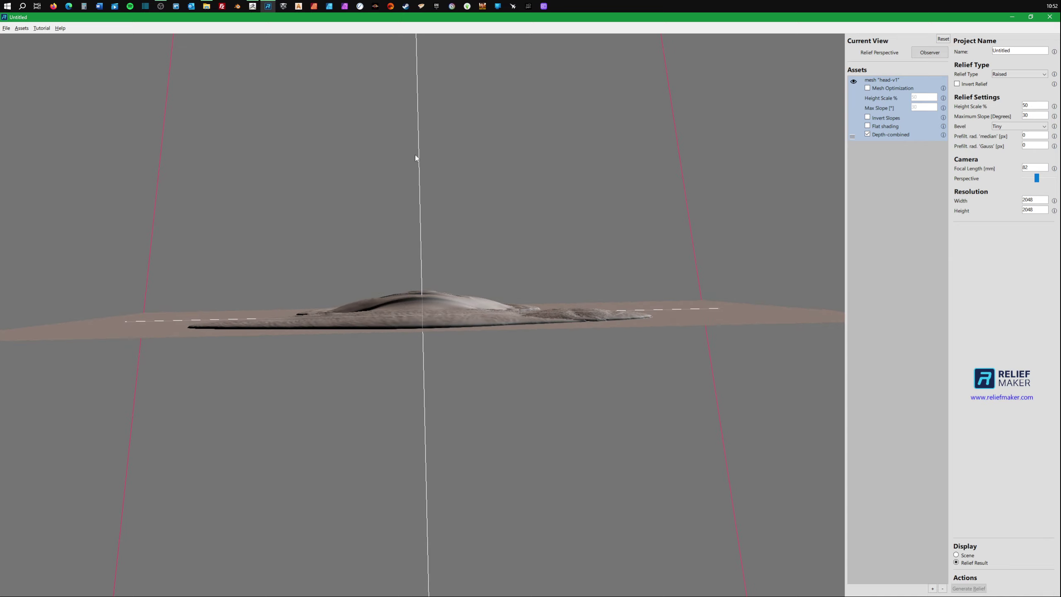
{"action": "left_click_drag", "start_coordinate": [476, 302], "coordinate": [309, 49]}
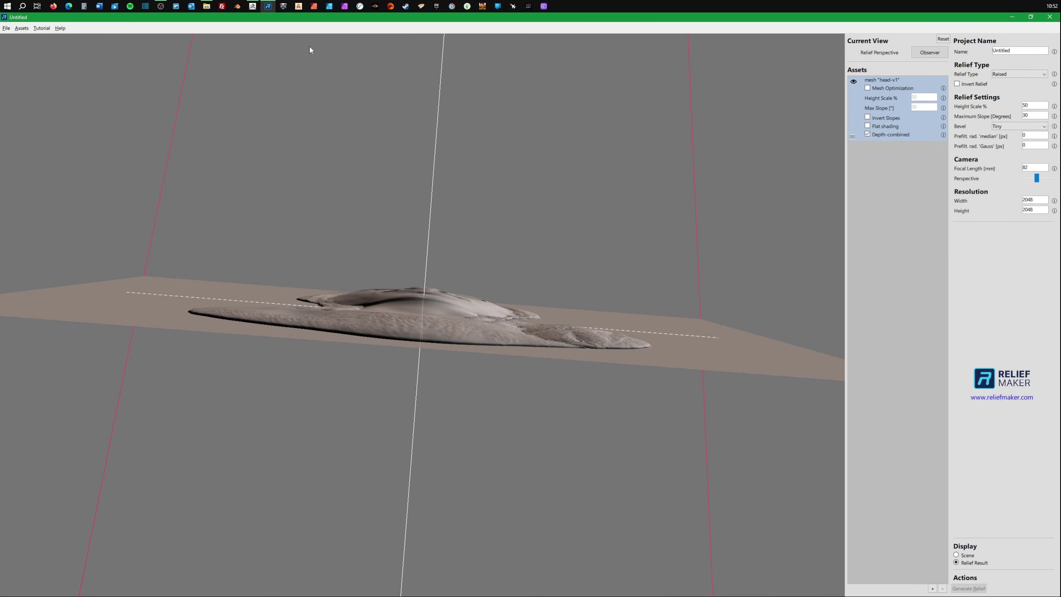
{"action": "left_click", "coordinate": [253, 6]}
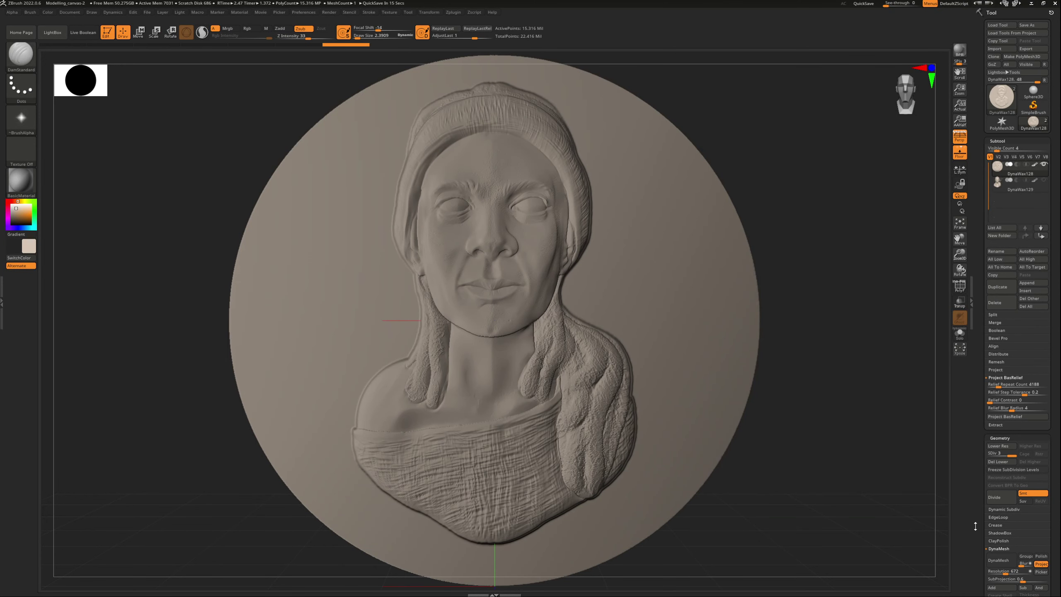
{"action": "mouse_move", "coordinate": [861, 471]}
{"action": "left_mouse_down"}
{"action": "mouse_move", "coordinate": [656, 187]}
{"action": "mouse_move", "coordinate": [651, 205]}
{"action": "left_mouse_up"}
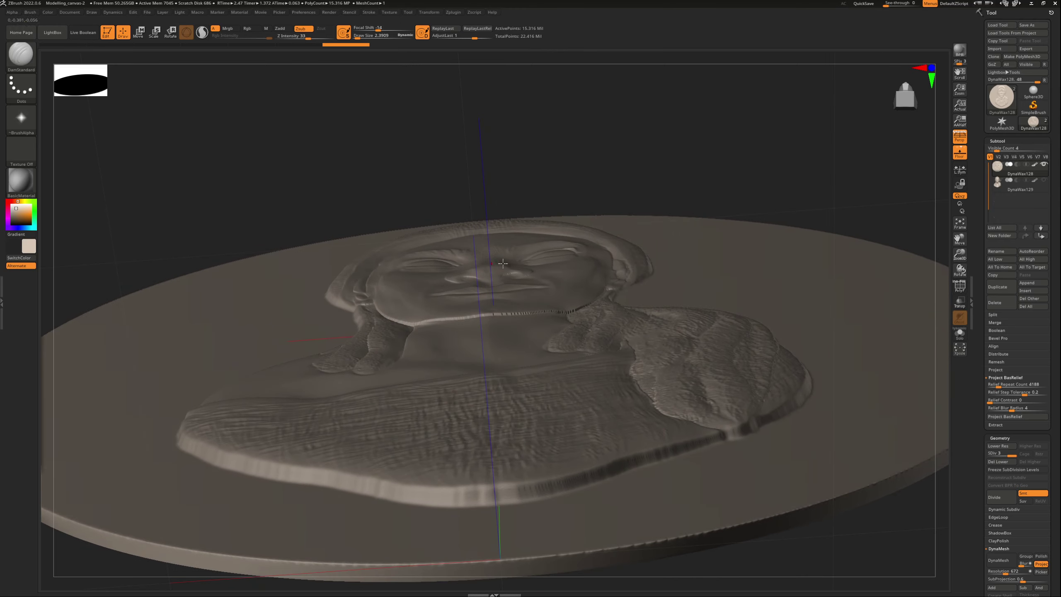
{"action": "mouse_move", "coordinate": [551, 194]}
{"action": "left_mouse_down"}
{"action": "mouse_move", "coordinate": [555, 180]}
{"action": "mouse_move", "coordinate": [564, 224]}
{"action": "left_mouse_up"}
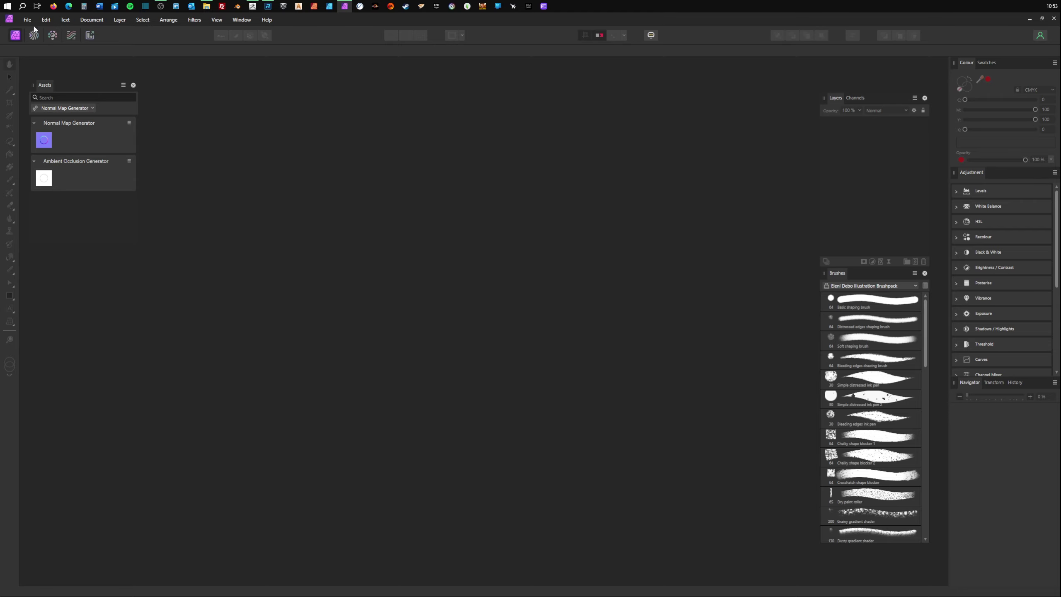
Open the height maps head-rm-1.tif and head-zb-1.tif from the test-2 folder in Affinity Photo.
{"action": "left_click", "coordinate": [27, 20]}
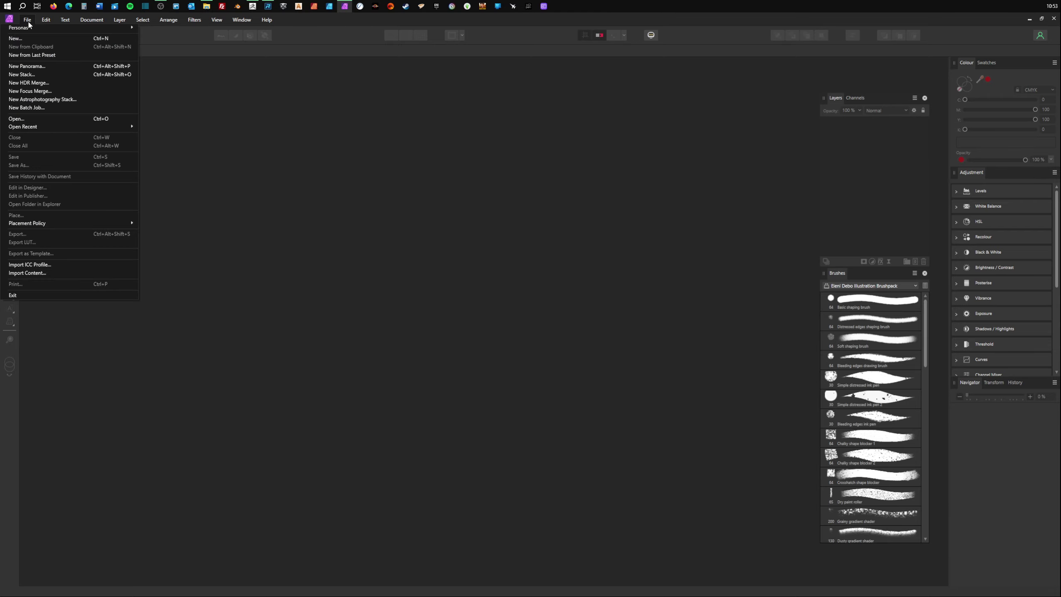
{"action": "left_click", "coordinate": [24, 121]}
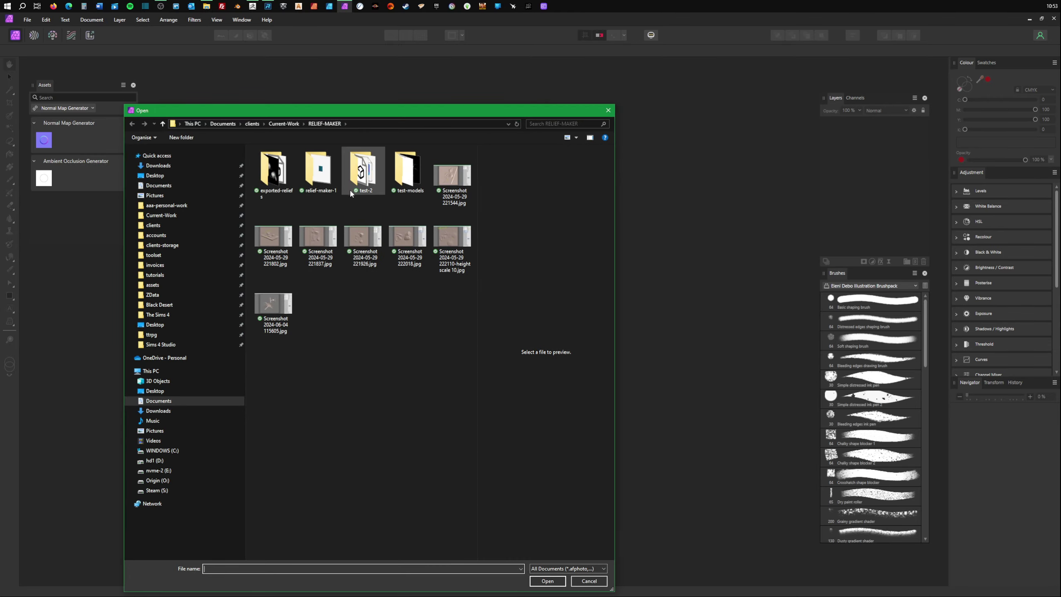
{"action": "double_click", "coordinate": [361, 169]}
{"action": "left_click_drag", "start_coordinate": [262, 228], "coordinate": [318, 175]}
{"action": "left_click", "coordinate": [548, 582]}
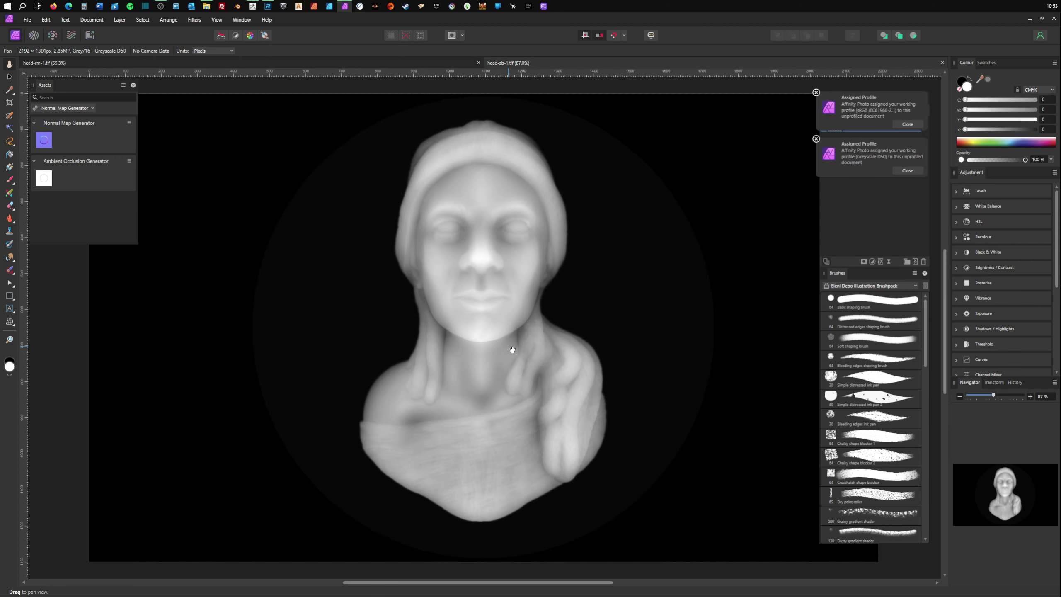
Compare the grey values of the head-zb-1.tif and head-rm-1.tif height maps by alternating between the two documents.
{"action": "scroll", "coordinate": [512, 350], "scroll_direction": "up", "scroll_amount": 1}
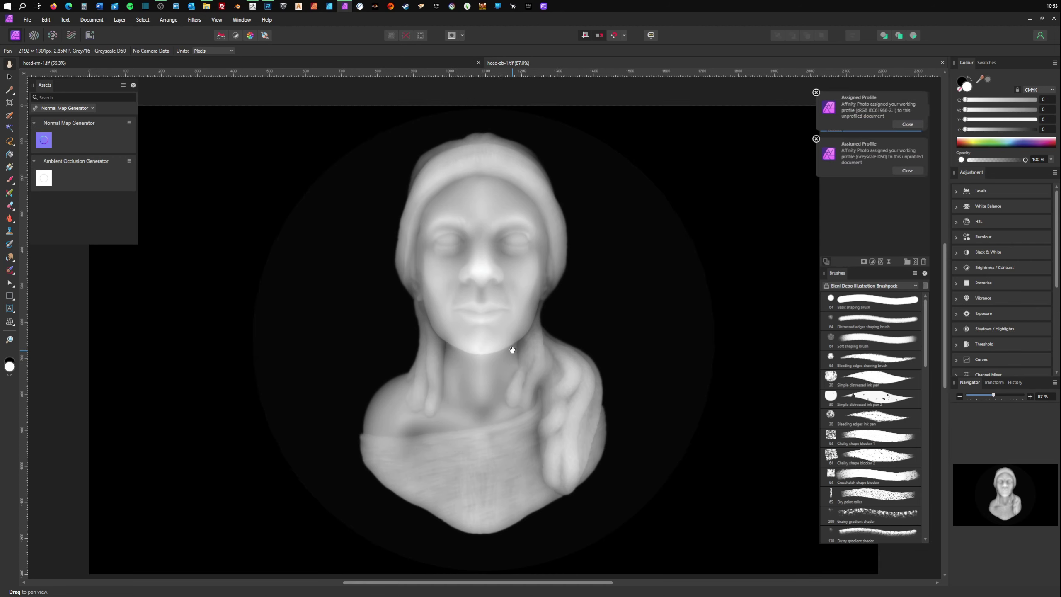
{"action": "left_click", "coordinate": [282, 65]}
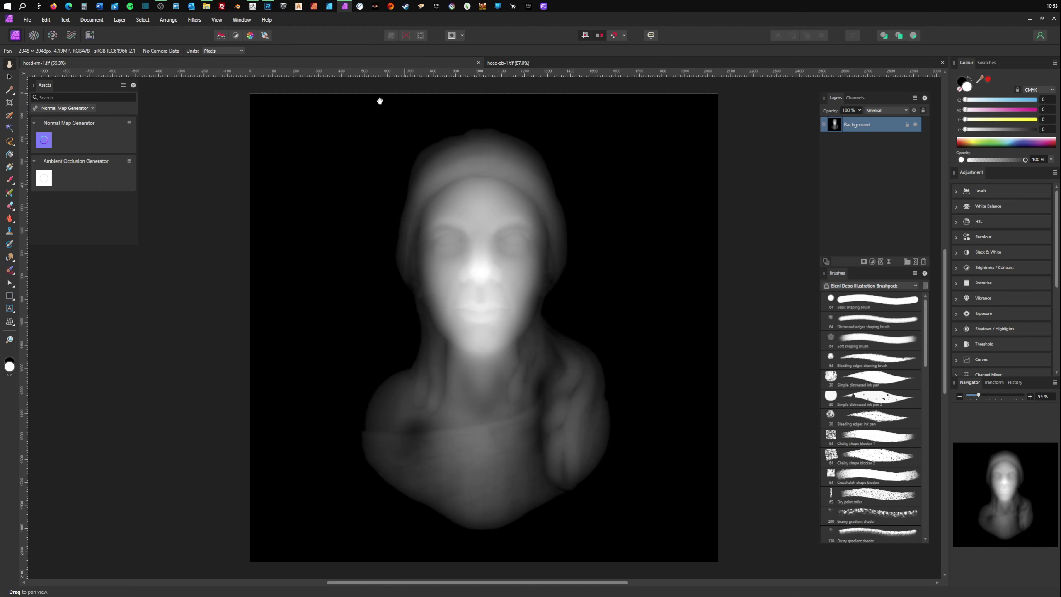
{"action": "left_click", "coordinate": [504, 65]}
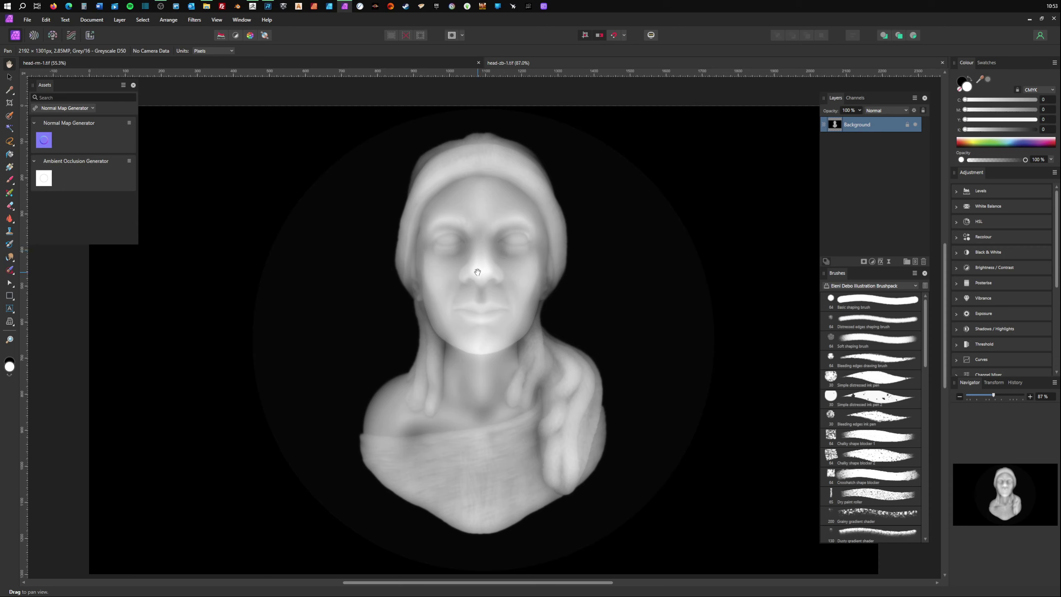
{"action": "left_click", "coordinate": [320, 63]}
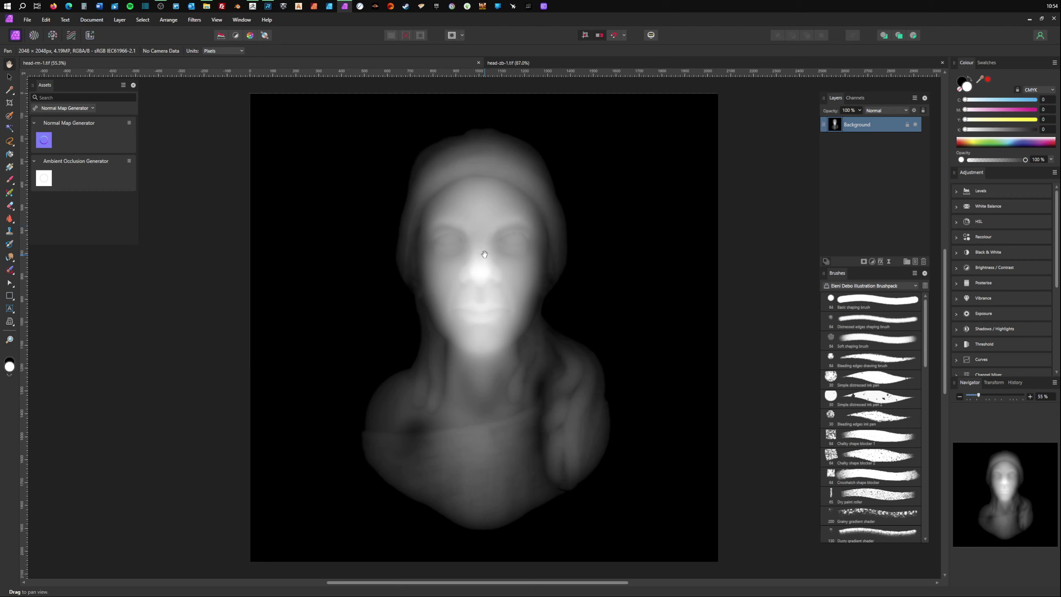
Switch to Relief Maker, regenerate the head relief with a height scale of 10%, and view the result.
{"action": "left_click", "coordinate": [268, 6]}
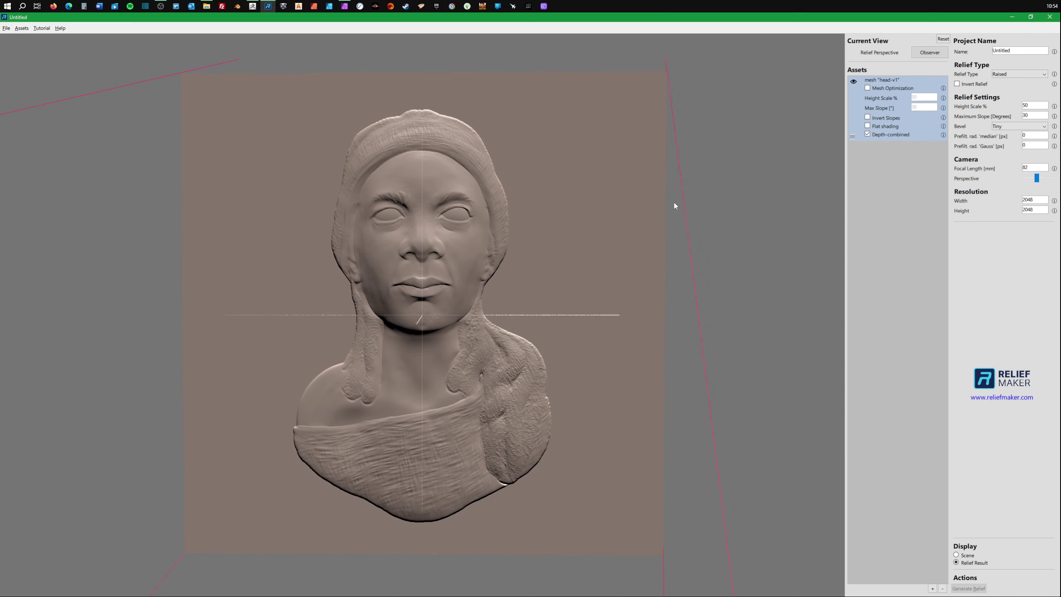
{"action": "left_click_drag", "start_coordinate": [674, 202], "coordinate": [431, 449]}
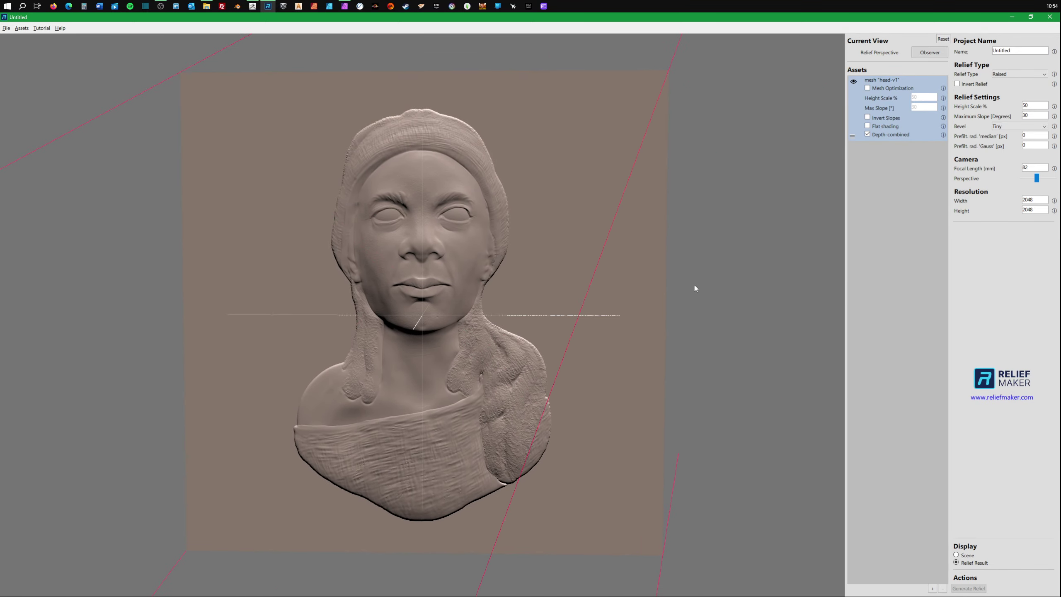
{"action": "left_click", "coordinate": [1038, 116]}
{"action": "left_click", "coordinate": [968, 589]}
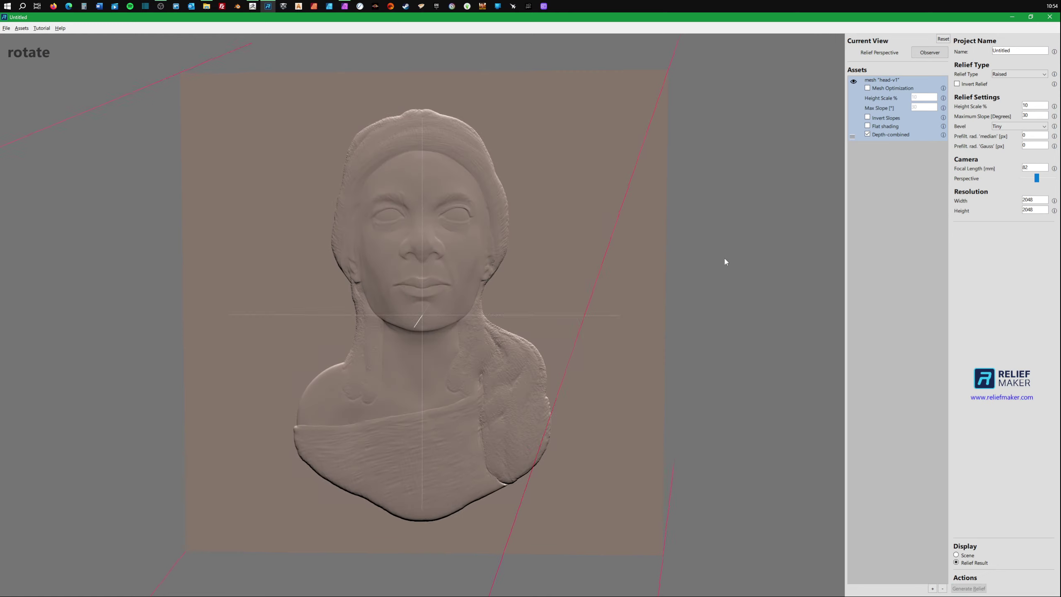
{"action": "left_click_drag", "start_coordinate": [725, 262], "coordinate": [575, 154]}
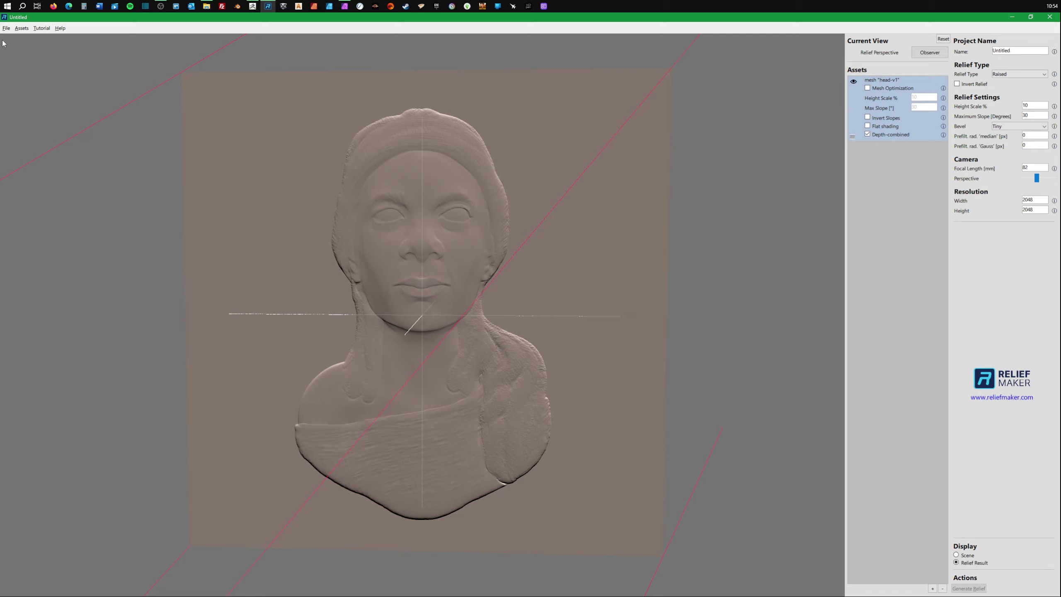
Export the relief as a 16-bit height map named head-rm-2.tif in the test-2 folder.
{"action": "left_click", "coordinate": [6, 28]}
{"action": "left_click", "coordinate": [25, 91]}
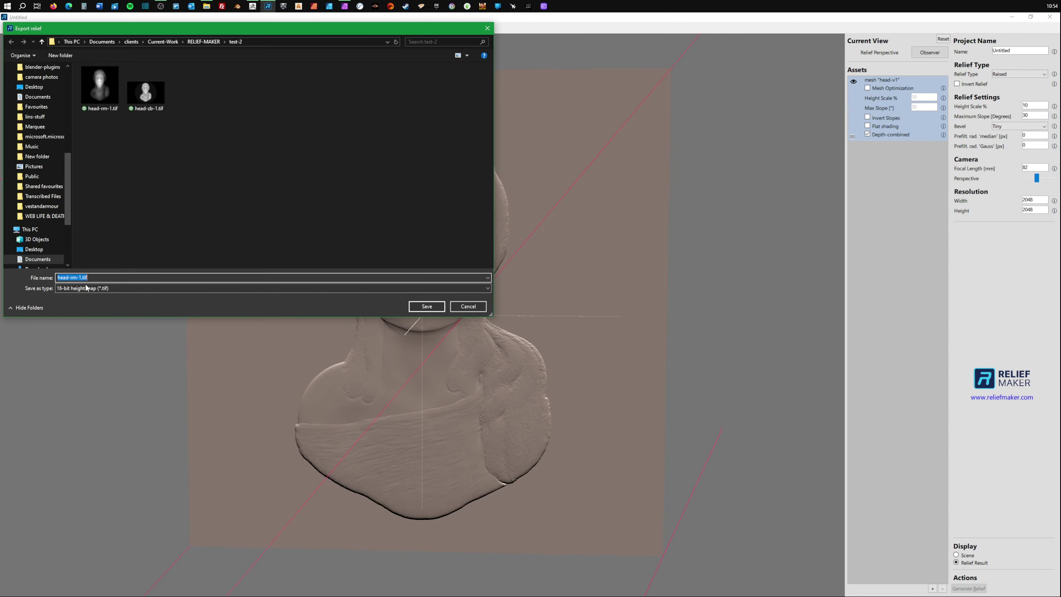
{"action": "left_click", "coordinate": [426, 306]}
{"action": "left_click", "coordinate": [426, 385]}
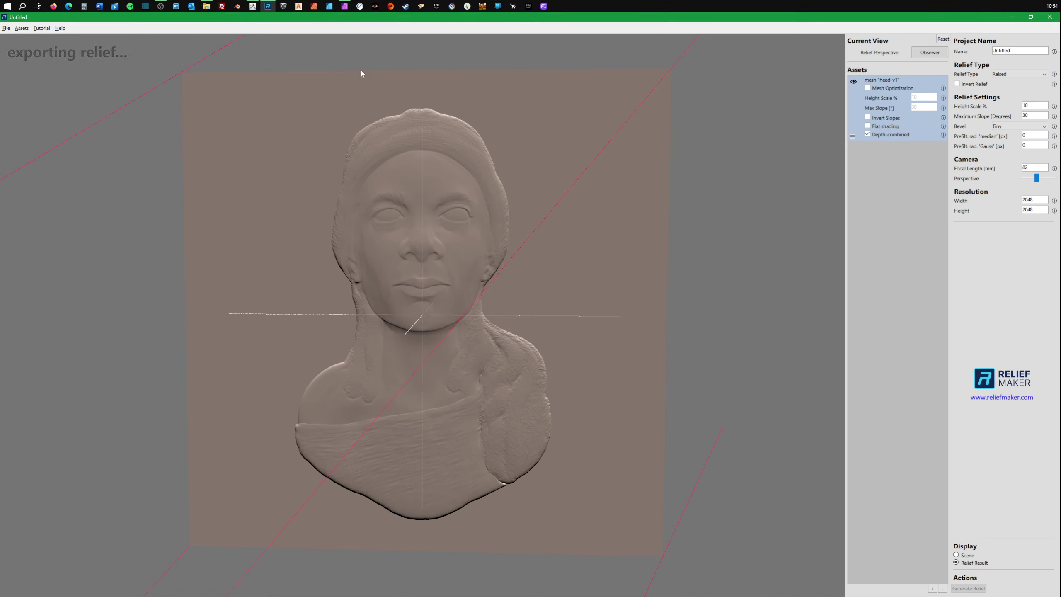
Switch to Affinity Photo, open head-rm-2.tif, and reorder the open documents so head-rm-1.tif sits directly beside it.
{"action": "left_click", "coordinate": [346, 6]}
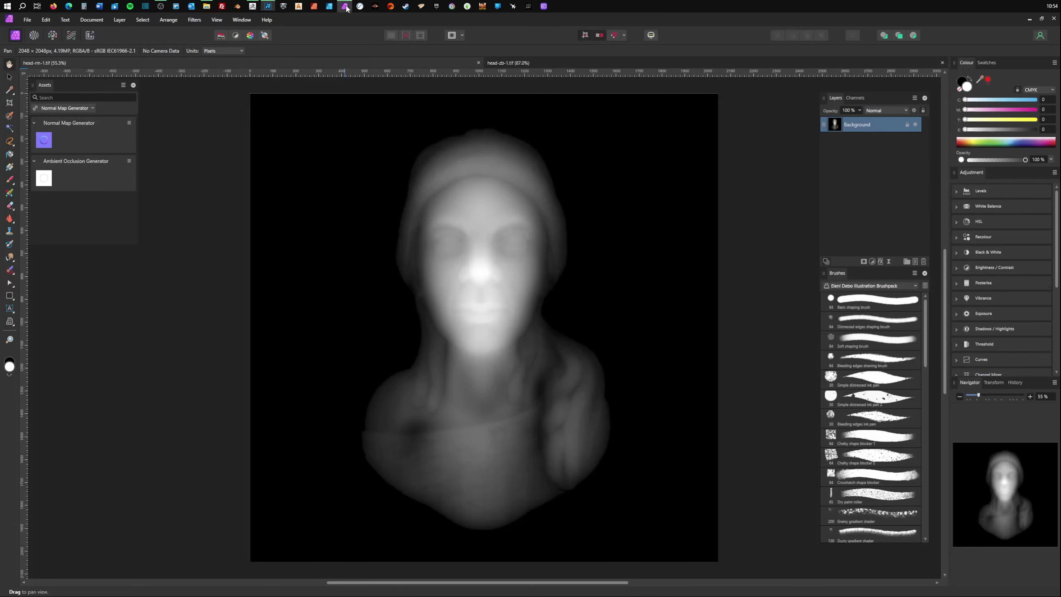
{"action": "left_click", "coordinate": [28, 19]}
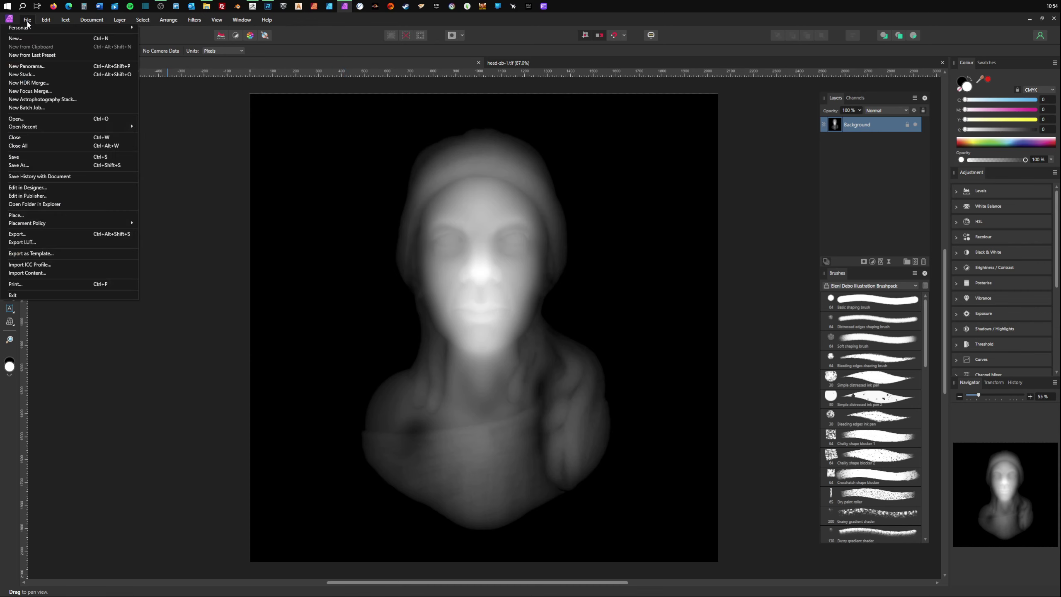
{"action": "left_click", "coordinate": [30, 119]}
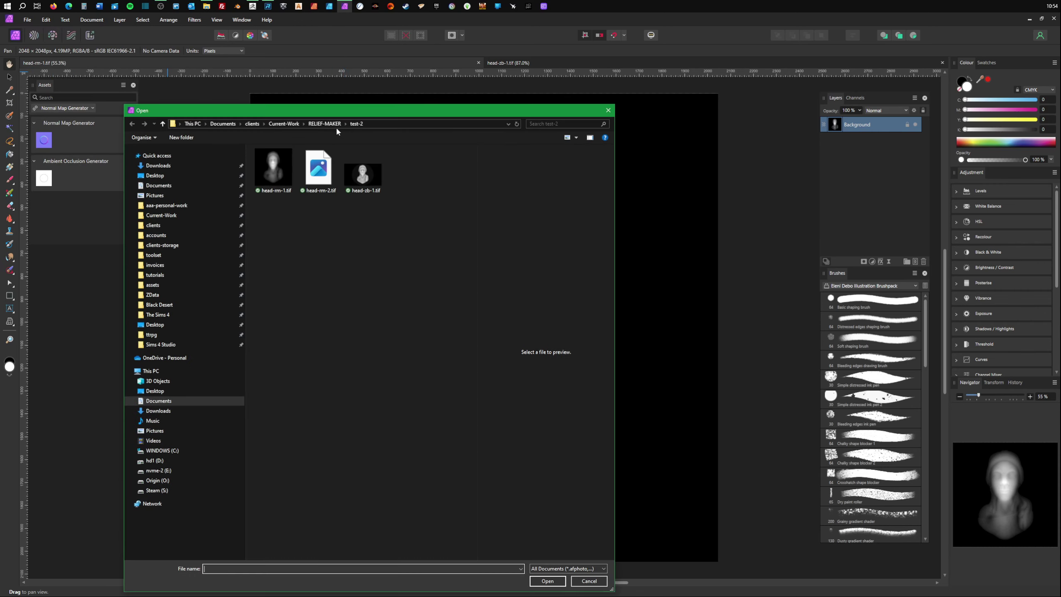
{"action": "double_click", "coordinate": [320, 176]}
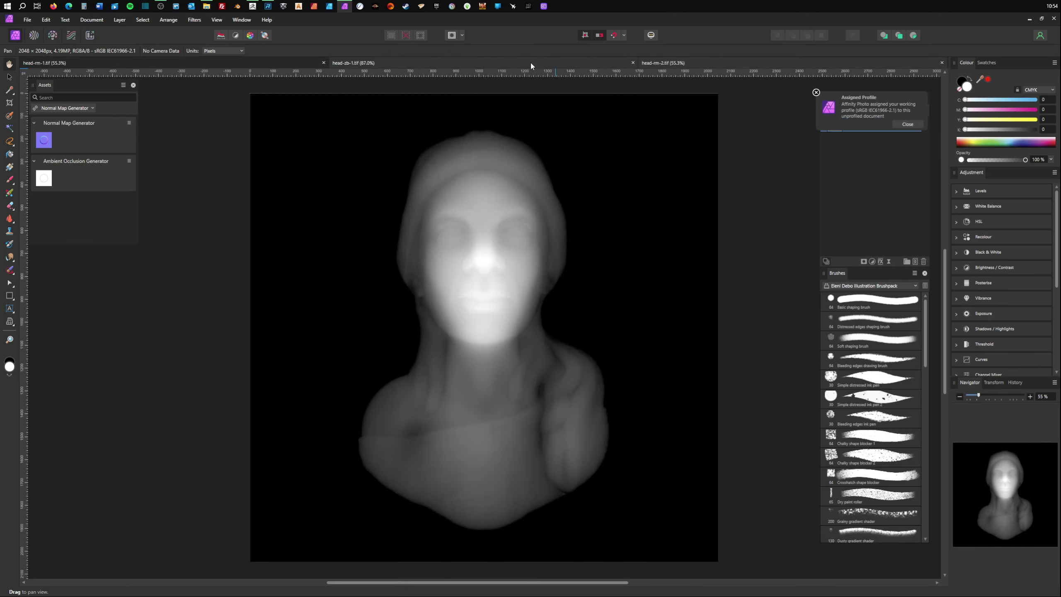
{"action": "left_click_drag", "start_coordinate": [291, 58], "coordinate": [535, 62]}
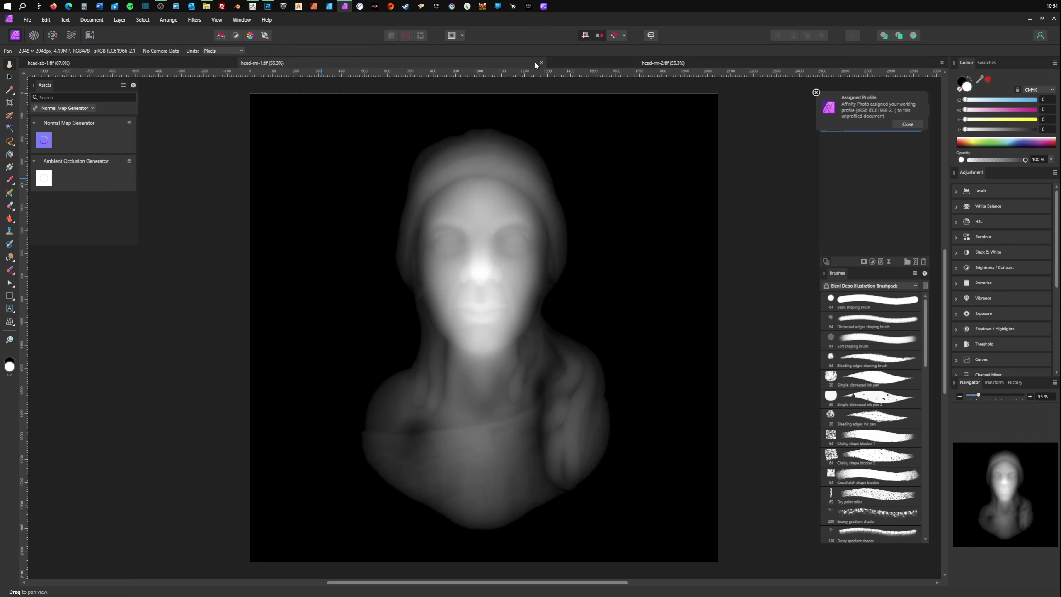
Compare the head-rm-1.tif and head-rm-2.tif height maps by alternating repeatedly between them, checking brightness and detail in the face and body.
{"action": "left_click", "coordinate": [713, 64]}
{"action": "left_click", "coordinate": [580, 64]}
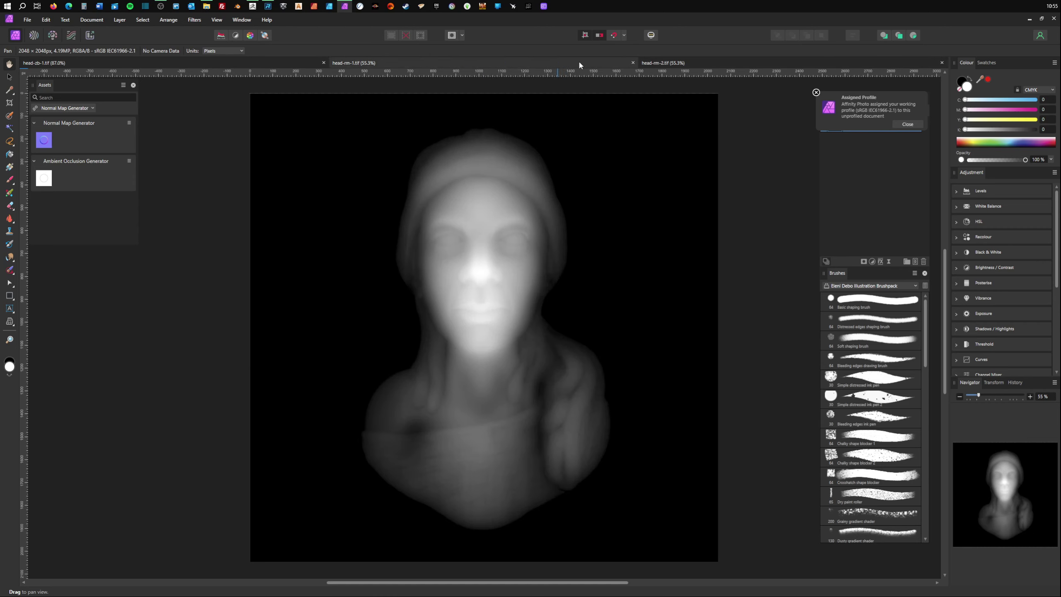
{"action": "left_click", "coordinate": [704, 64]}
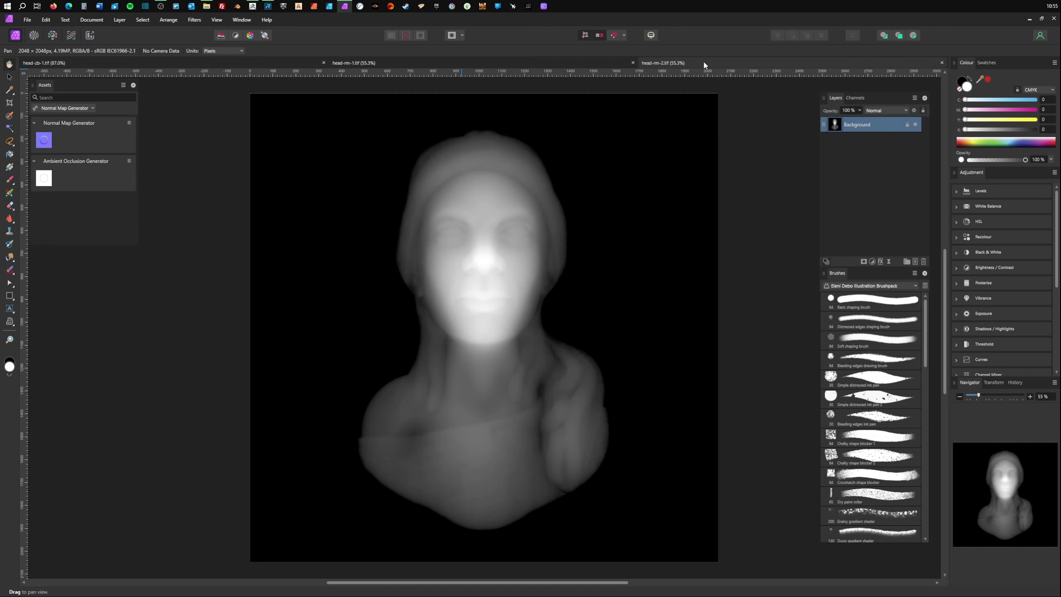
{"action": "left_click", "coordinate": [577, 63]}
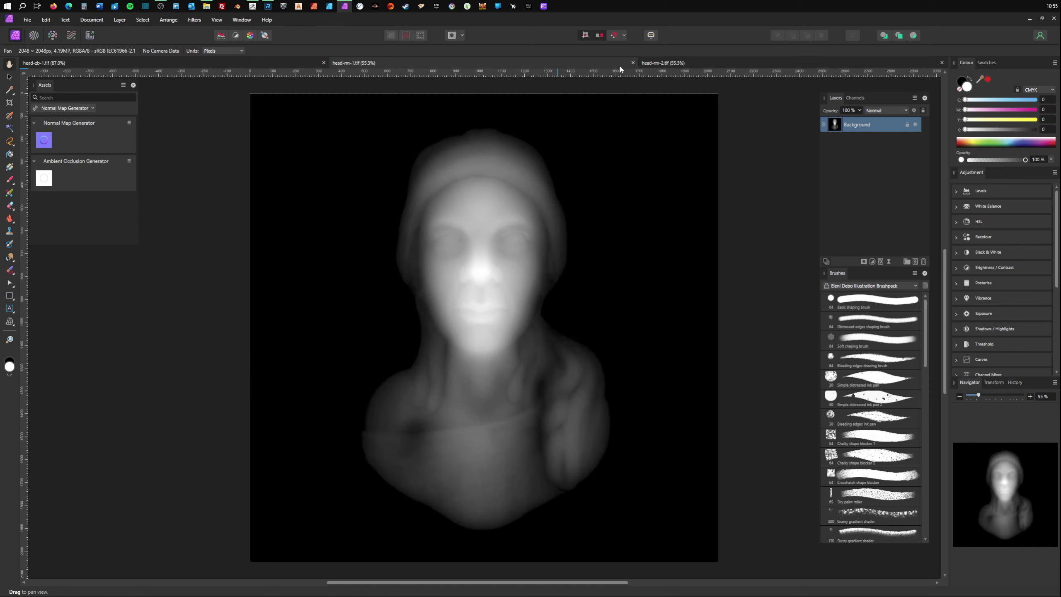
{"action": "left_click", "coordinate": [740, 61]}
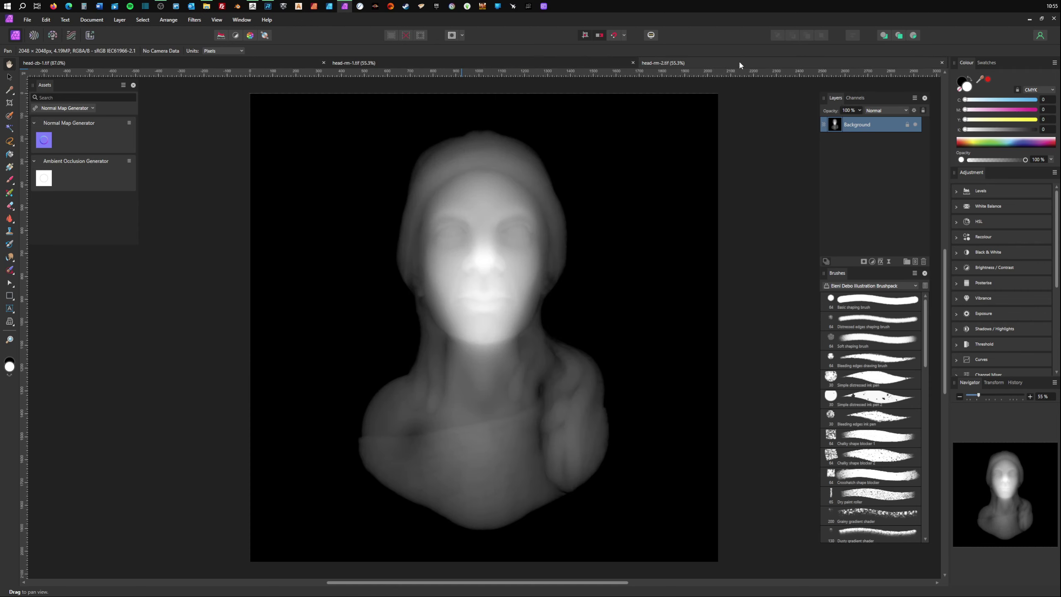
{"action": "left_click", "coordinate": [558, 62]}
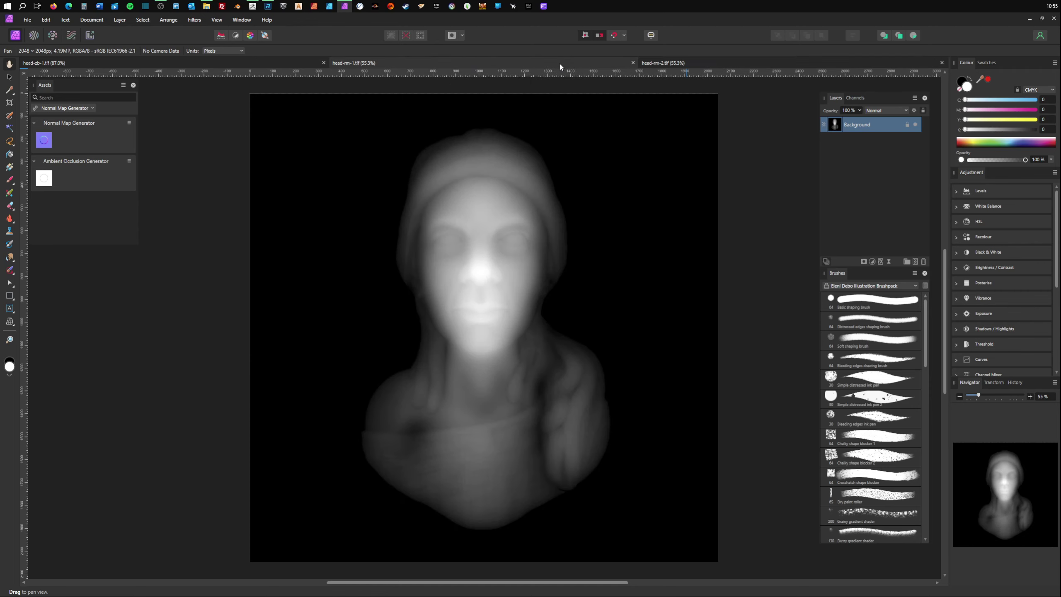
{"action": "left_click", "coordinate": [705, 63]}
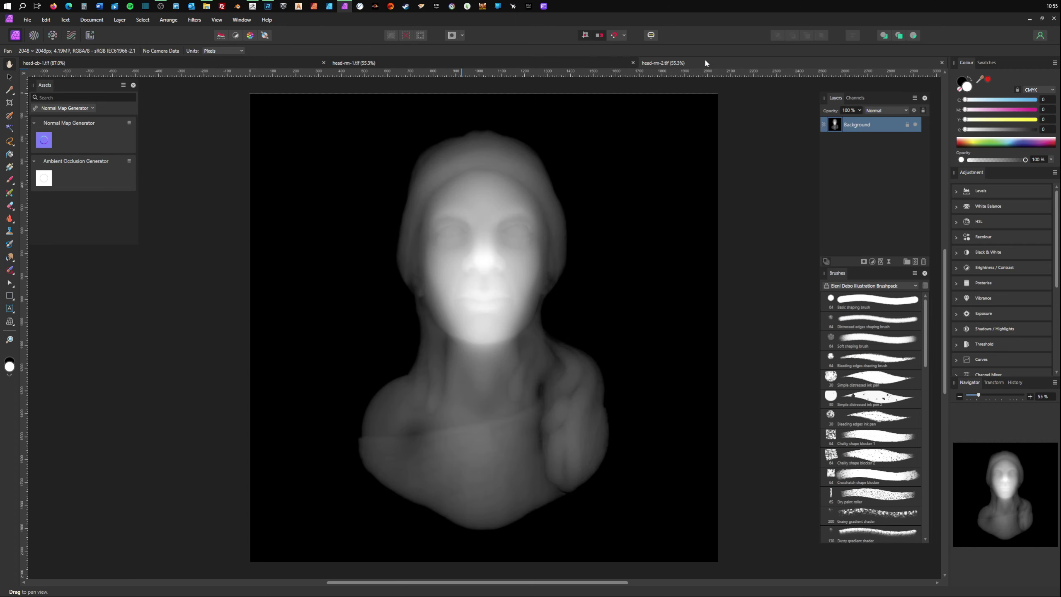
{"action": "left_click", "coordinate": [562, 62]}
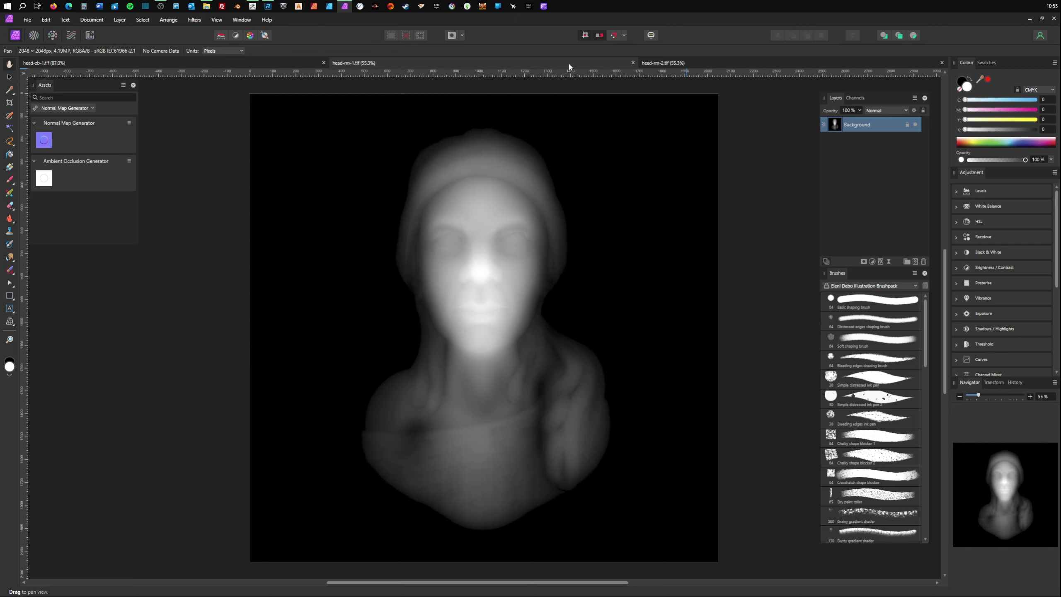
{"action": "left_click", "coordinate": [734, 62]}
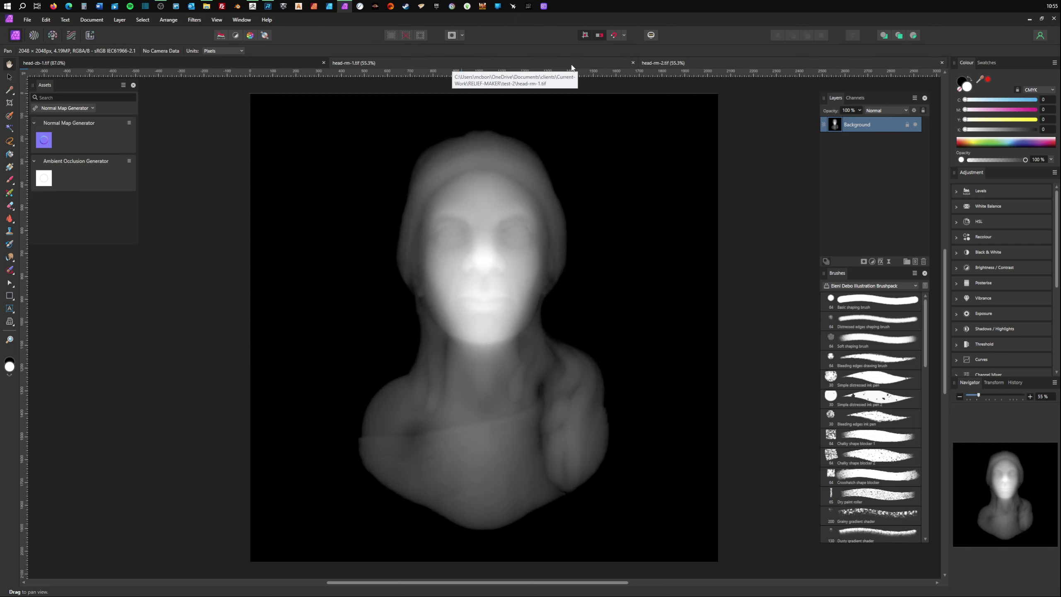
{"action": "left_click", "coordinate": [572, 63]}
{"action": "left_click", "coordinate": [718, 63]}
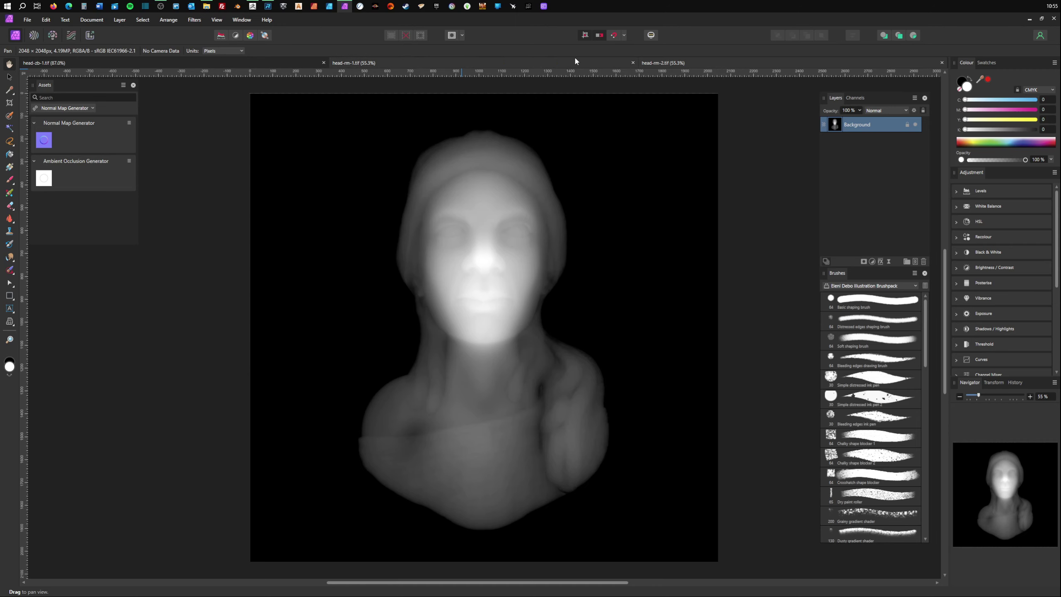
{"action": "left_click", "coordinate": [575, 65]}
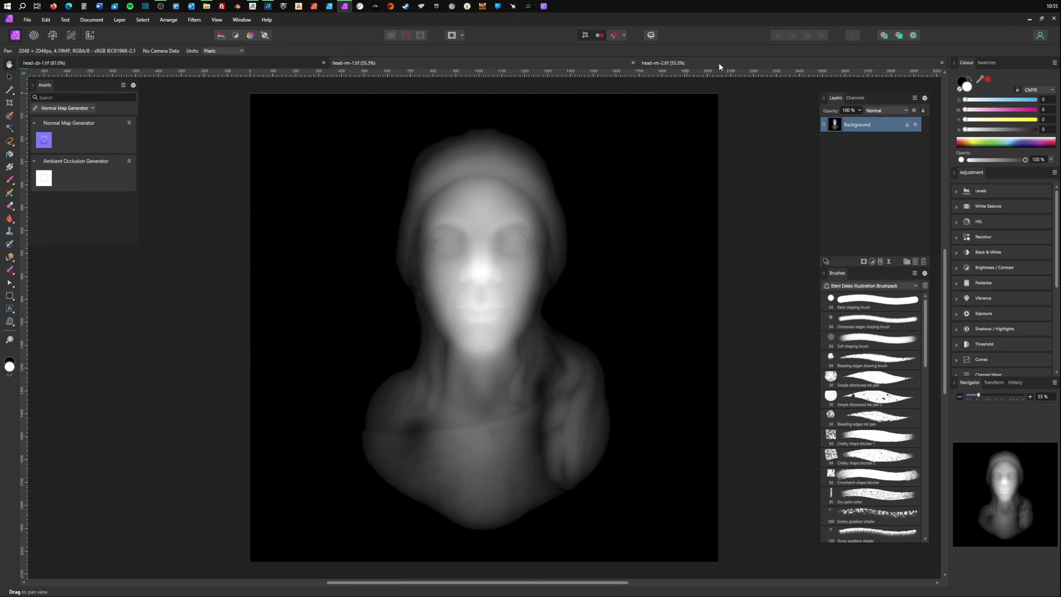
{"action": "left_click", "coordinate": [718, 62]}
{"action": "left_click", "coordinate": [609, 62]}
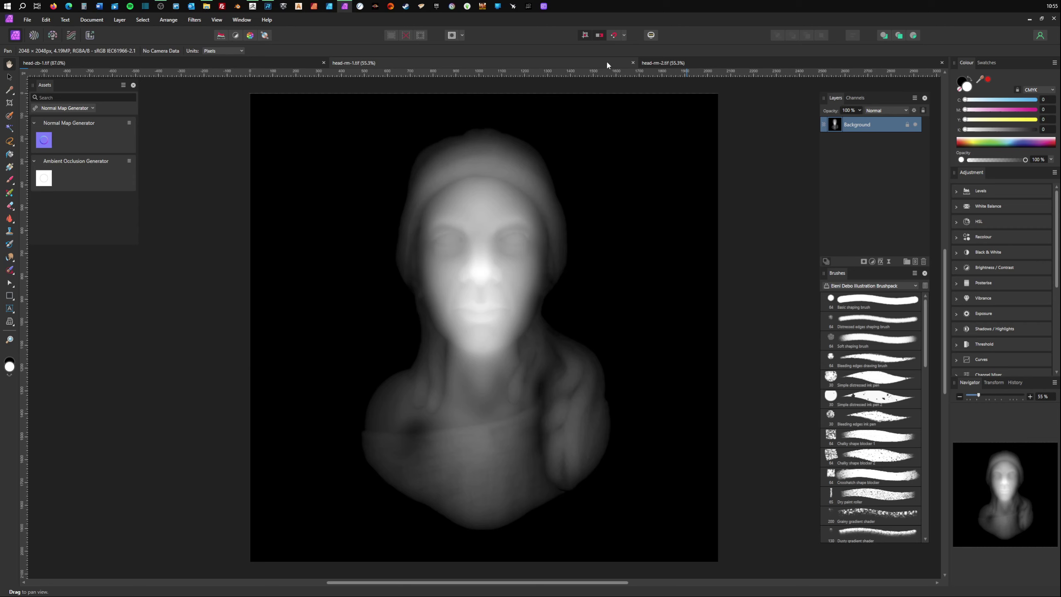
{"action": "left_click", "coordinate": [732, 64]}
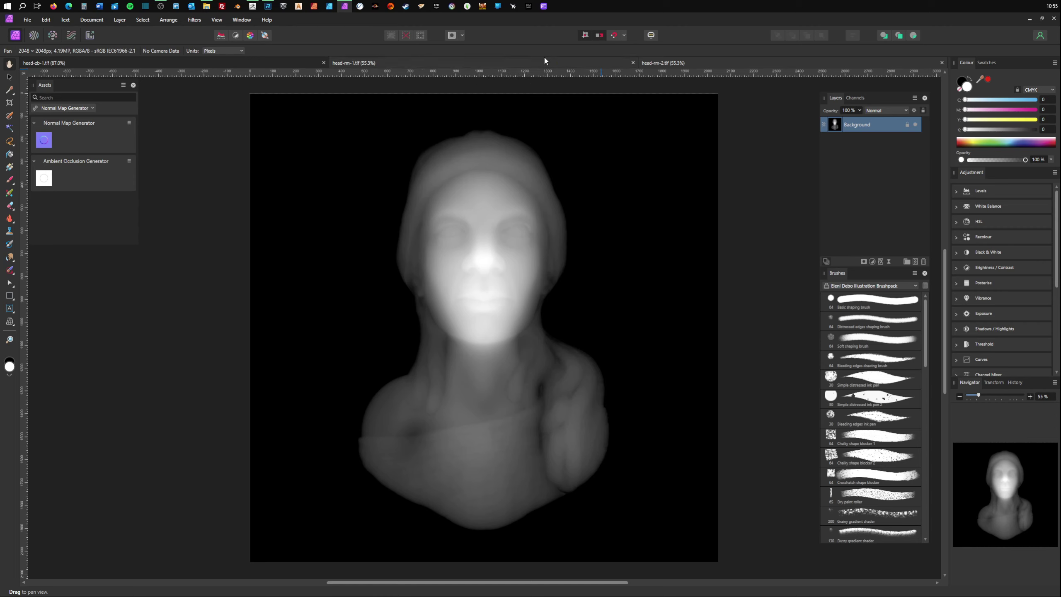
Compare the head-rm-2.tif, head-rm-1.tif and head-zb-1.tif height maps.
{"action": "left_click", "coordinate": [655, 61]}
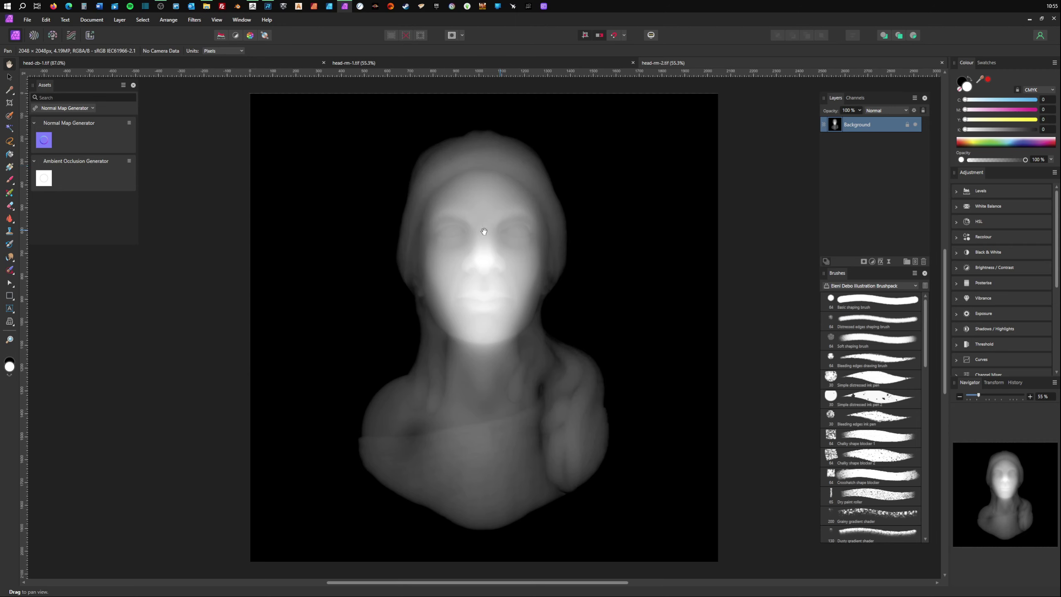
{"action": "left_click", "coordinate": [598, 63]}
{"action": "left_click", "coordinate": [194, 63]}
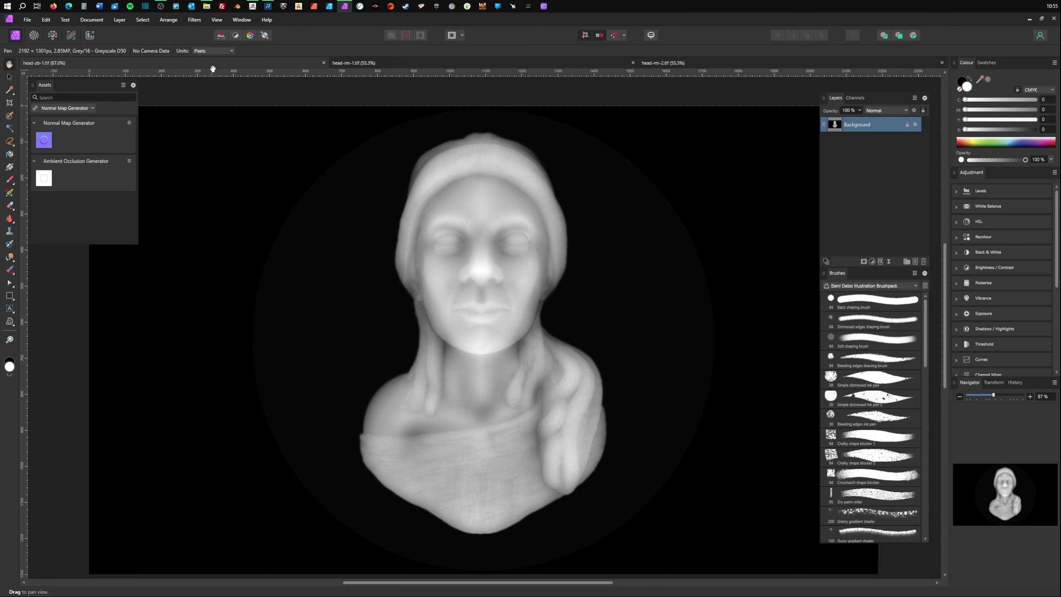
Alternate between ZBrush and Relief Maker, tilting the relief in each to compare their depth and surface detail.
{"action": "left_click", "coordinate": [255, 8]}
{"action": "mouse_move", "coordinate": [815, 310]}
{"action": "left_mouse_down"}
{"action": "mouse_move", "coordinate": [806, 308]}
{"action": "mouse_move", "coordinate": [836, 287]}
{"action": "mouse_move", "coordinate": [820, 204]}
{"action": "mouse_move", "coordinate": [815, 294]}
{"action": "mouse_move", "coordinate": [824, 294]}
{"action": "left_mouse_up"}
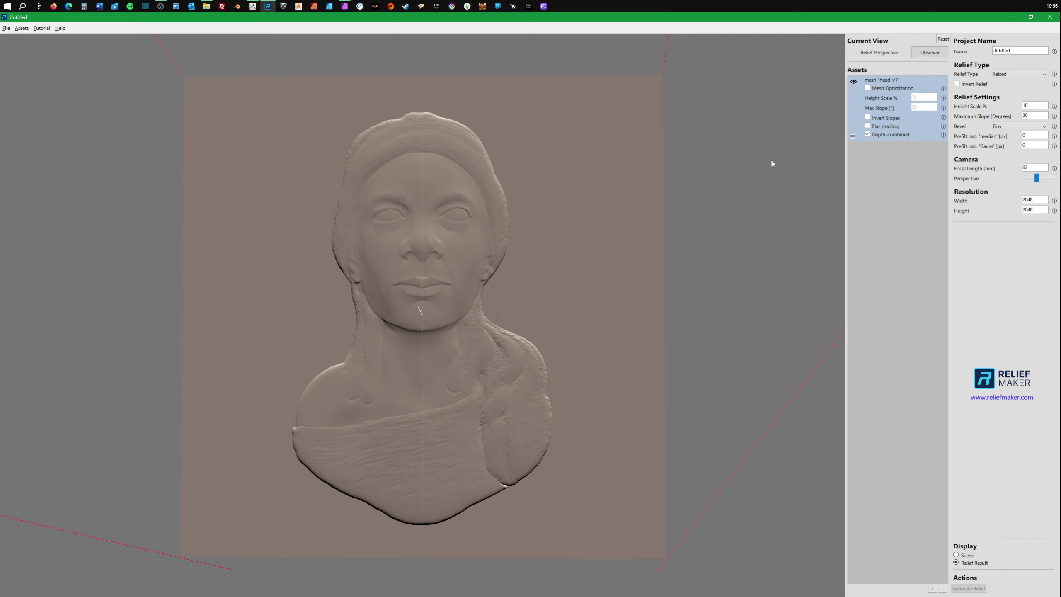
{"action": "left_click_drag", "start_coordinate": [772, 164], "coordinate": [685, 78]}
{"action": "left_click_drag", "start_coordinate": [125, 161], "coordinate": [210, 89]}
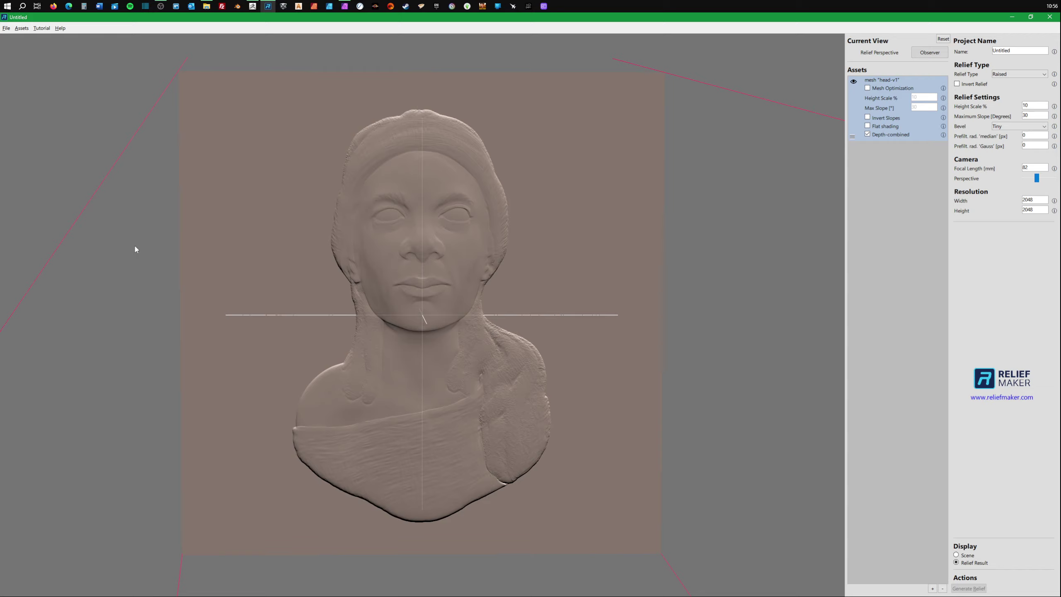
{"action": "mouse_move", "coordinate": [133, 242]}
{"action": "right_mouse_down"}
{"action": "mouse_move", "coordinate": [144, 262]}
{"action": "mouse_move", "coordinate": [180, 261]}
{"action": "right_mouse_up"}
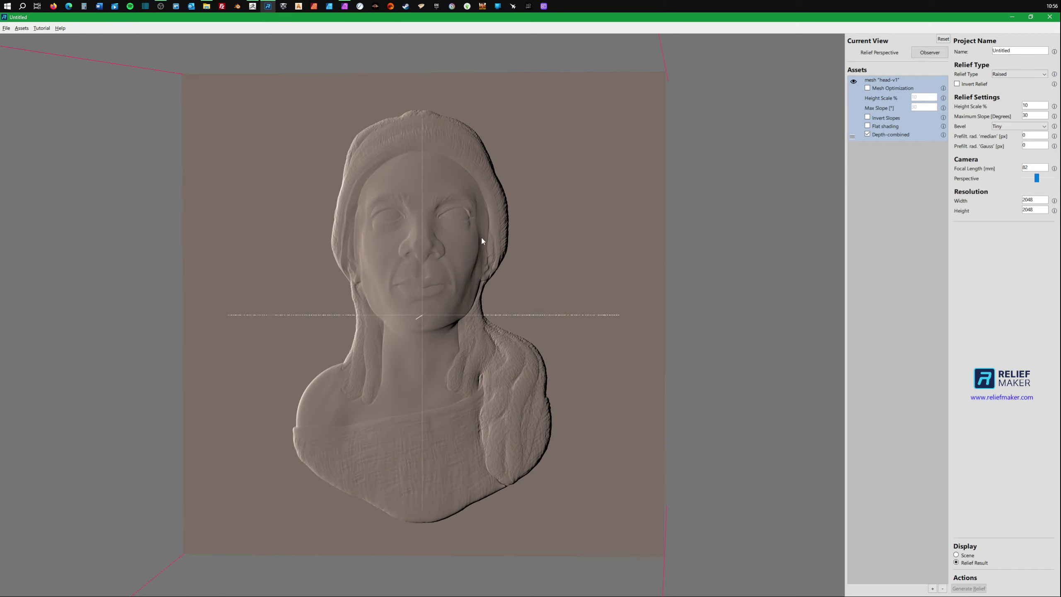
{"action": "left_click", "coordinate": [254, 6]}
{"action": "left_click_drag", "start_coordinate": [753, 294], "coordinate": [632, 394]}
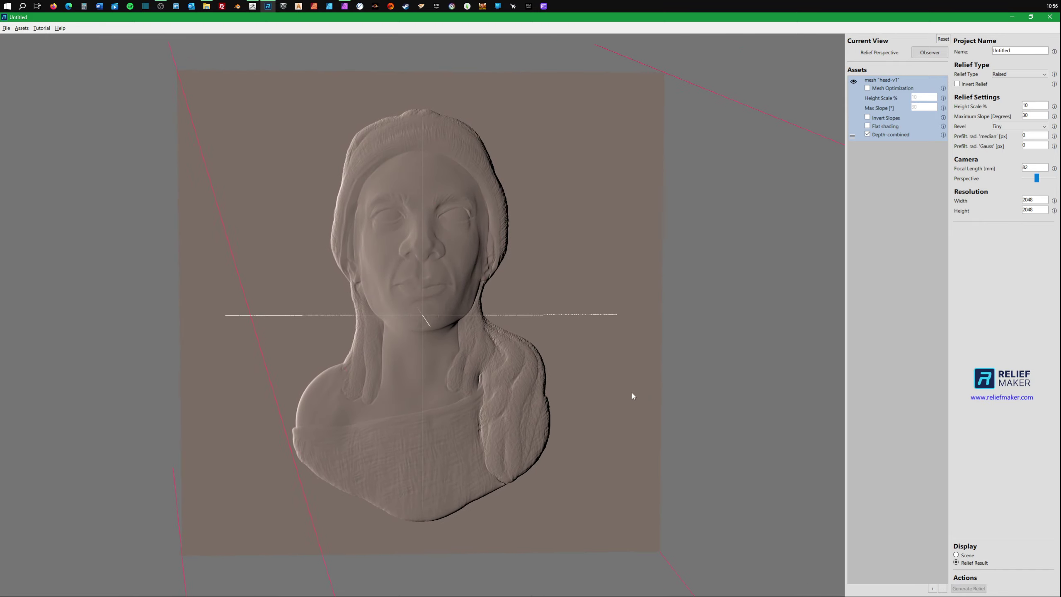
Check head-rm-1.tif in Affinity Photo, and inspect the relief's depth in Relief Maker from low angles and up close.
{"action": "left_click", "coordinate": [344, 6]}
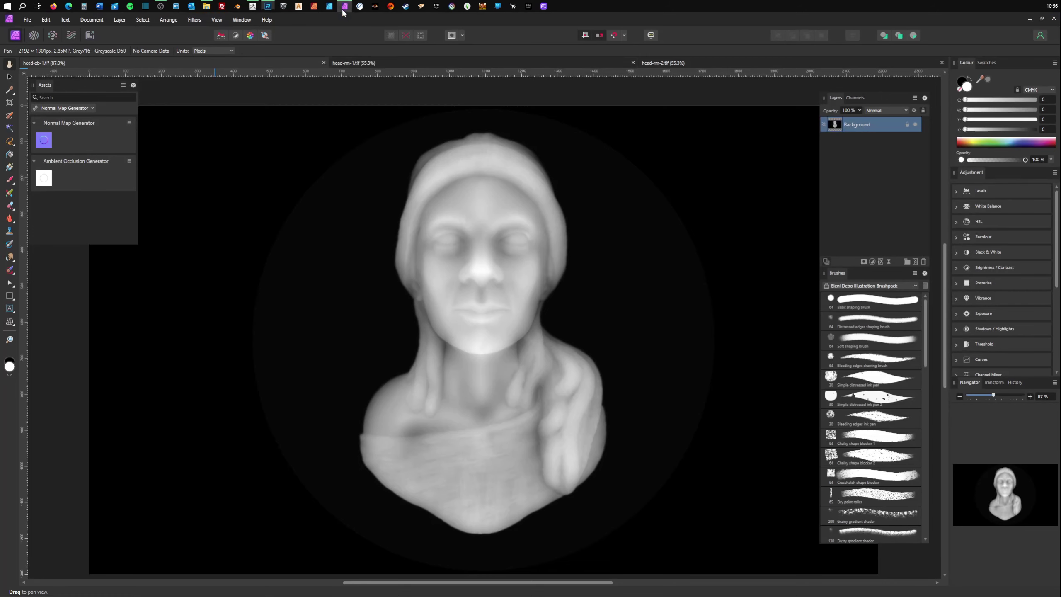
{"action": "left_click", "coordinate": [492, 63]}
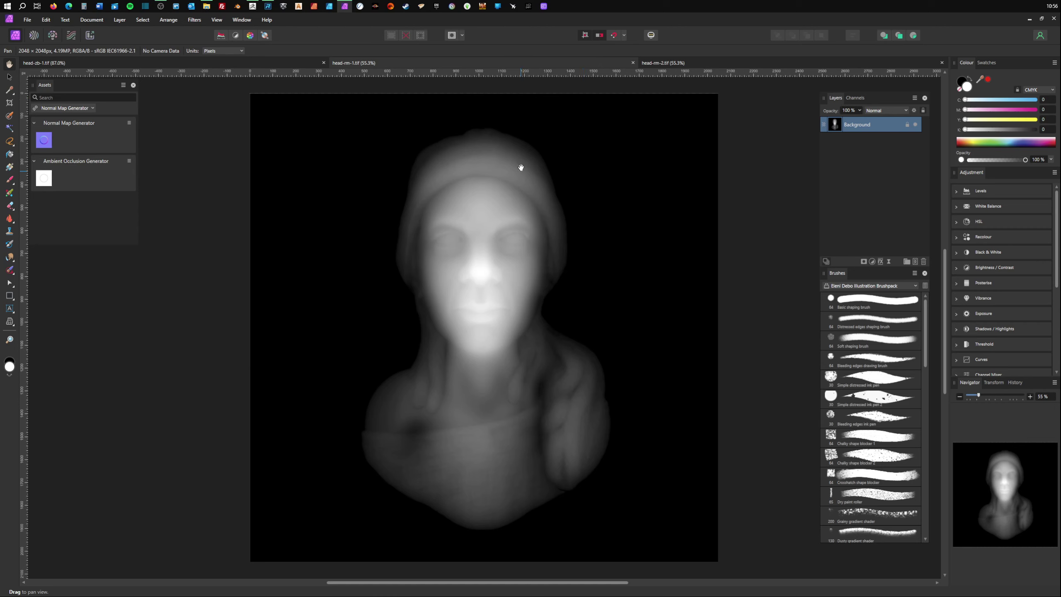
{"action": "left_click", "coordinate": [268, 6]}
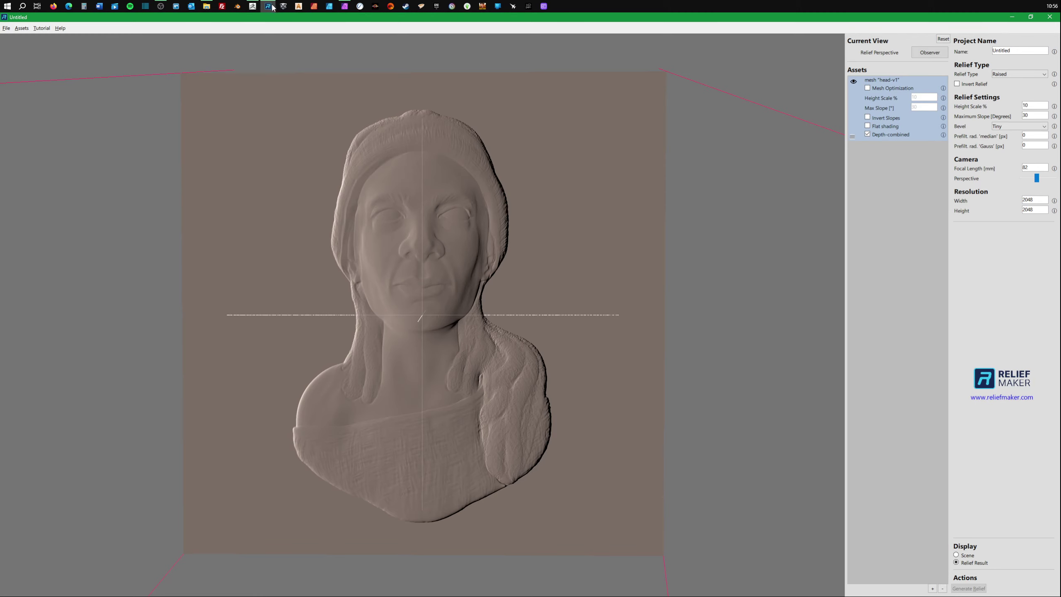
{"action": "left_click_drag", "start_coordinate": [654, 255], "coordinate": [698, 103]}
{"action": "left_click_drag", "start_coordinate": [515, 100], "coordinate": [440, 67]}
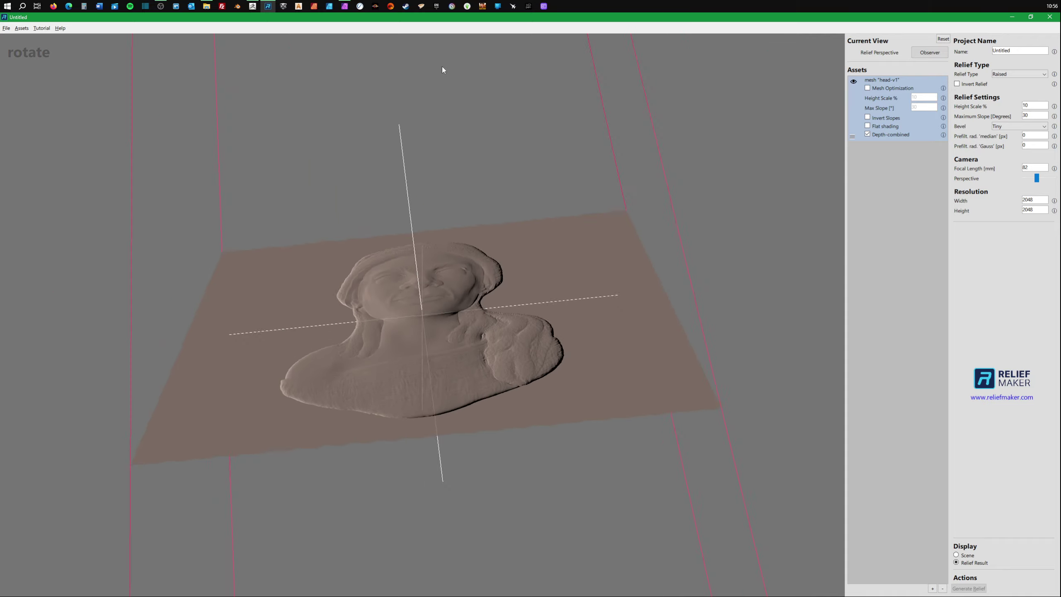
{"action": "scroll", "coordinate": [422, 316], "scroll_direction": "up", "scroll_amount": 5}
{"action": "mouse_move", "coordinate": [422, 315]}
{"action": "left_mouse_down"}
{"action": "mouse_move", "coordinate": [470, 132]}
{"action": "mouse_move", "coordinate": [455, 100]}
{"action": "mouse_move", "coordinate": [467, 432]}
{"action": "mouse_move", "coordinate": [477, 325]}
{"action": "mouse_move", "coordinate": [669, 289]}
{"action": "mouse_move", "coordinate": [661, 278]}
{"action": "left_mouse_up"}
{"action": "scroll", "coordinate": [476, 317], "scroll_direction": "down", "scroll_amount": 5}
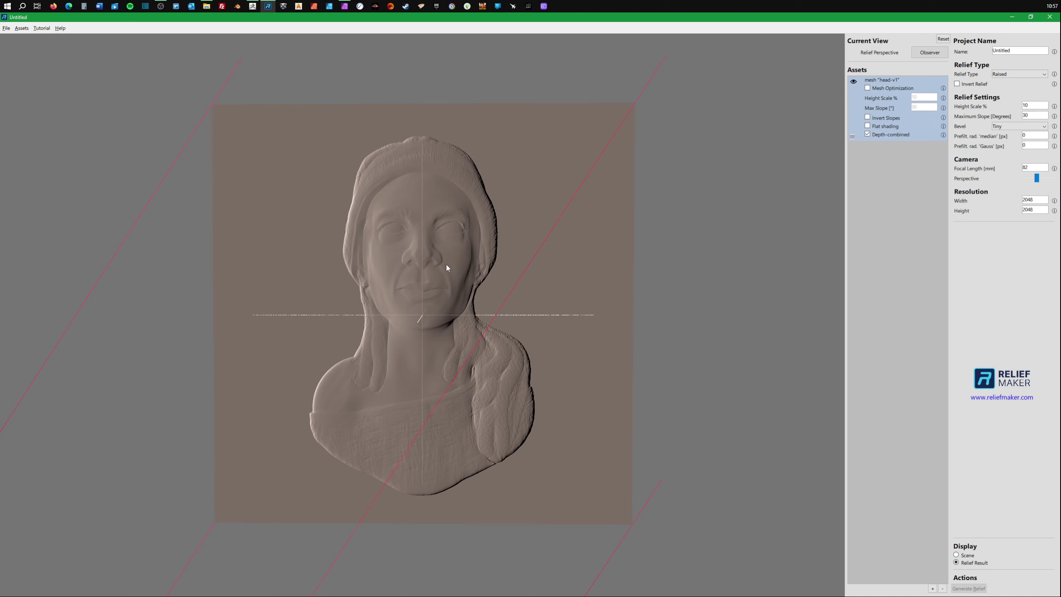
{"action": "scroll", "coordinate": [504, 293], "scroll_direction": "up", "scroll_amount": 3}
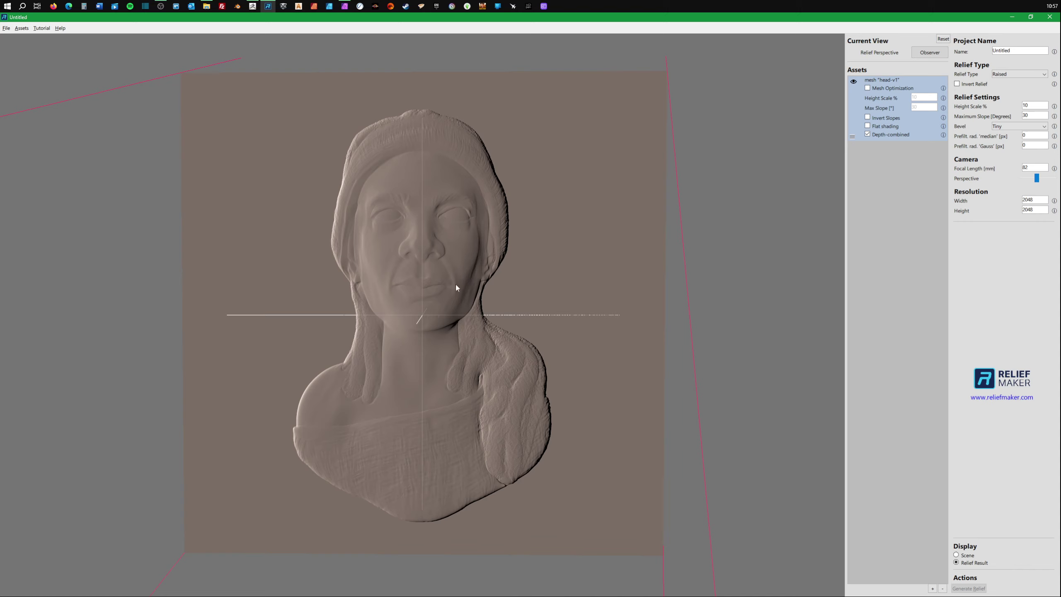
Switch to ZBrush, examine the bas-relief on the disc from a low angle, and return it to the front view.
{"action": "left_click", "coordinate": [252, 6]}
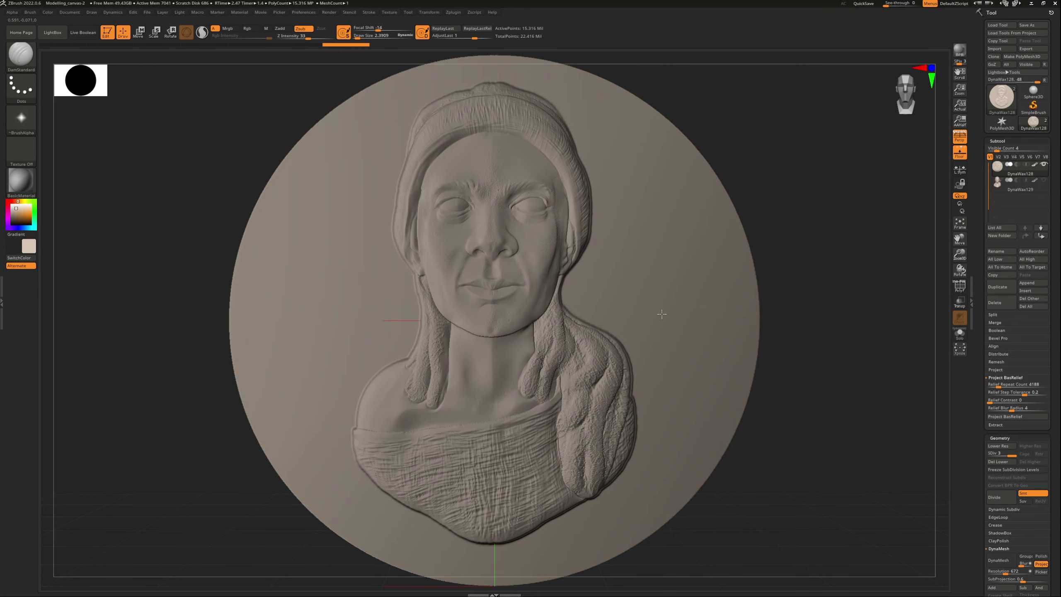
{"action": "left_click_drag", "start_coordinate": [768, 272], "coordinate": [788, 173]}
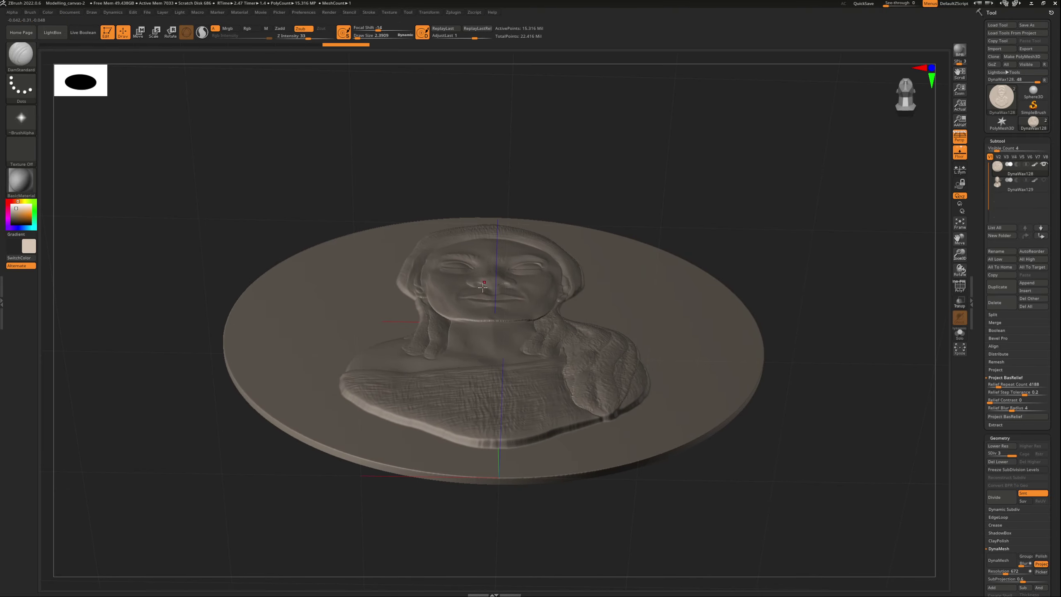
{"action": "left_click_drag", "start_coordinate": [633, 227], "coordinate": [706, 234], "text": "shift"}
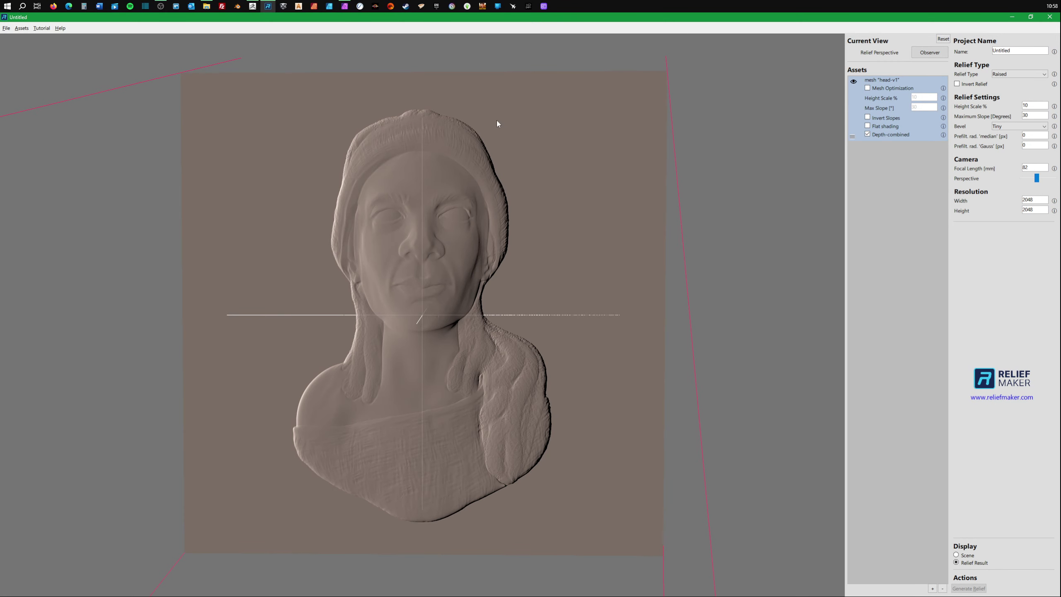
Switch to Relief Maker, inspect the relief from several angles, and view head-rm-2.tif in Affinity Photo.
{"action": "left_click_drag", "start_coordinate": [753, 165], "coordinate": [758, 142]}
{"action": "left_click_drag", "start_coordinate": [756, 90], "coordinate": [440, 329]}
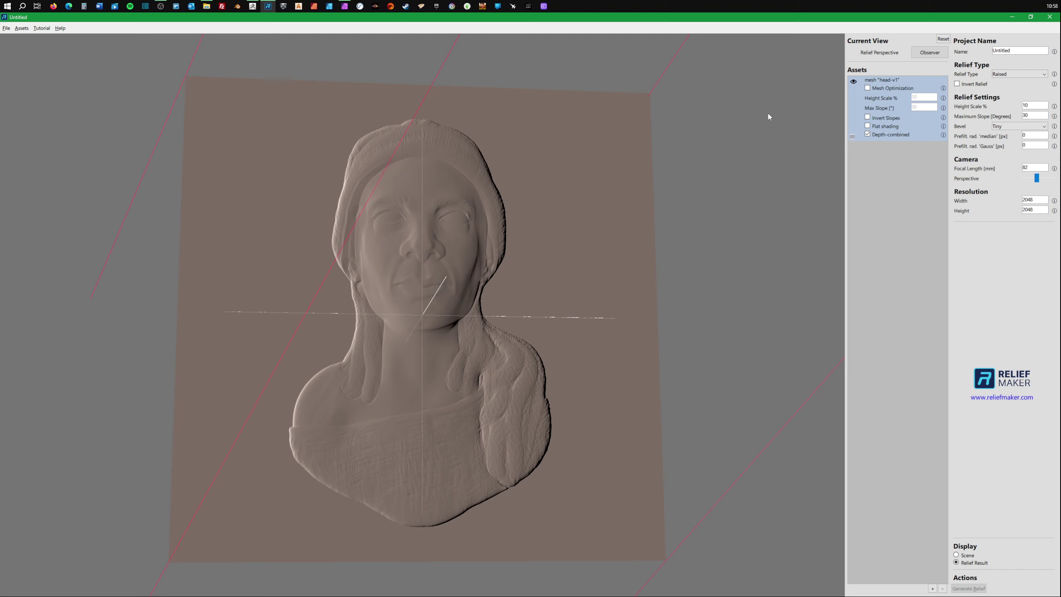
{"action": "left_click_drag", "start_coordinate": [769, 116], "coordinate": [729, 185]}
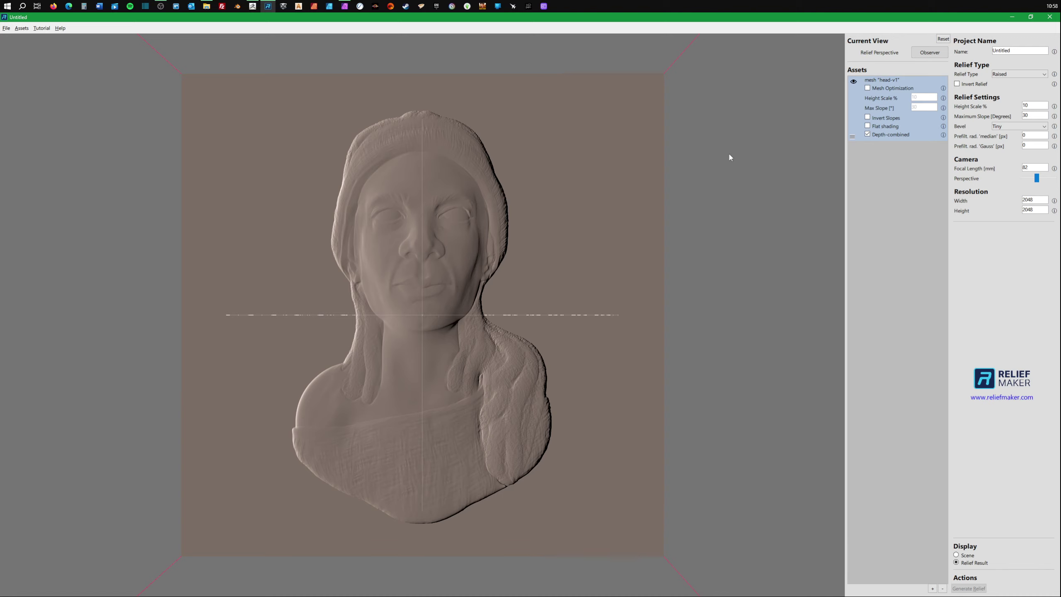
{"action": "left_click_drag", "start_coordinate": [730, 157], "coordinate": [753, 150]}
{"action": "left_click_drag", "start_coordinate": [740, 154], "coordinate": [718, 230]}
{"action": "left_click_drag", "start_coordinate": [632, 306], "coordinate": [701, 247]}
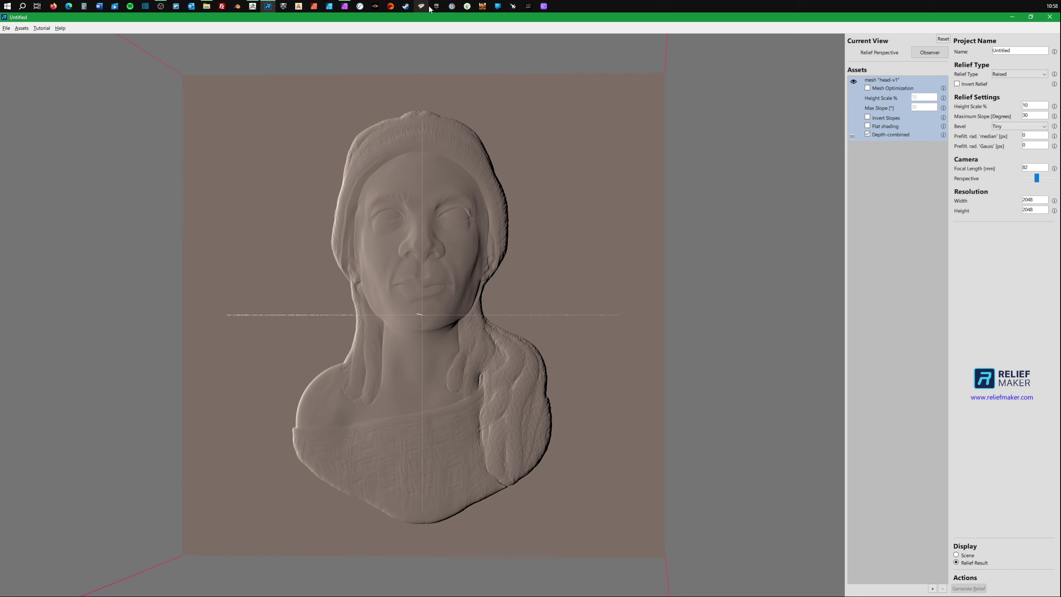
{"action": "left_click", "coordinate": [349, 7]}
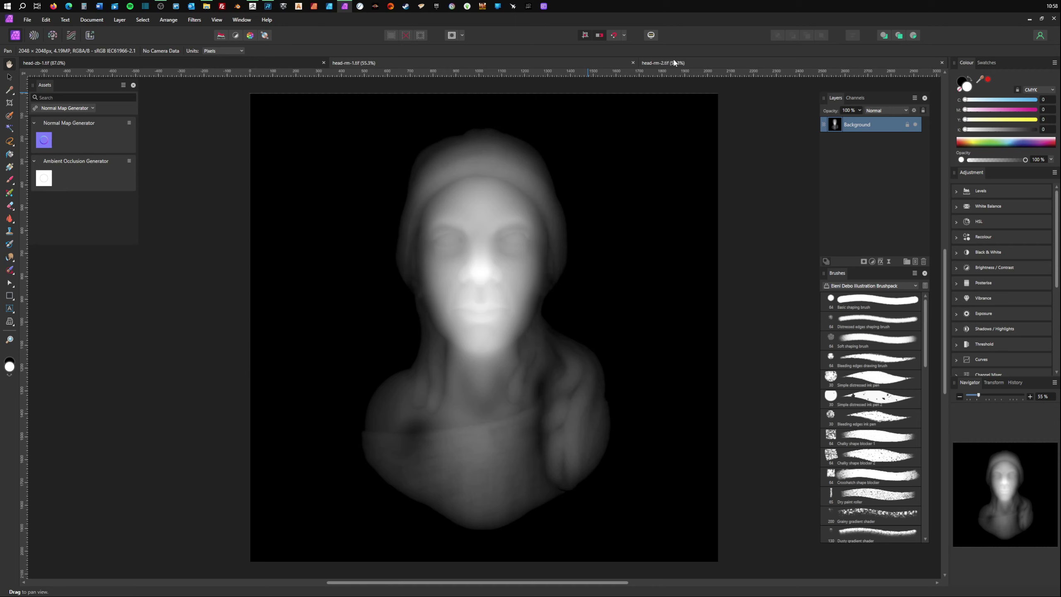
{"action": "left_click", "coordinate": [706, 62]}
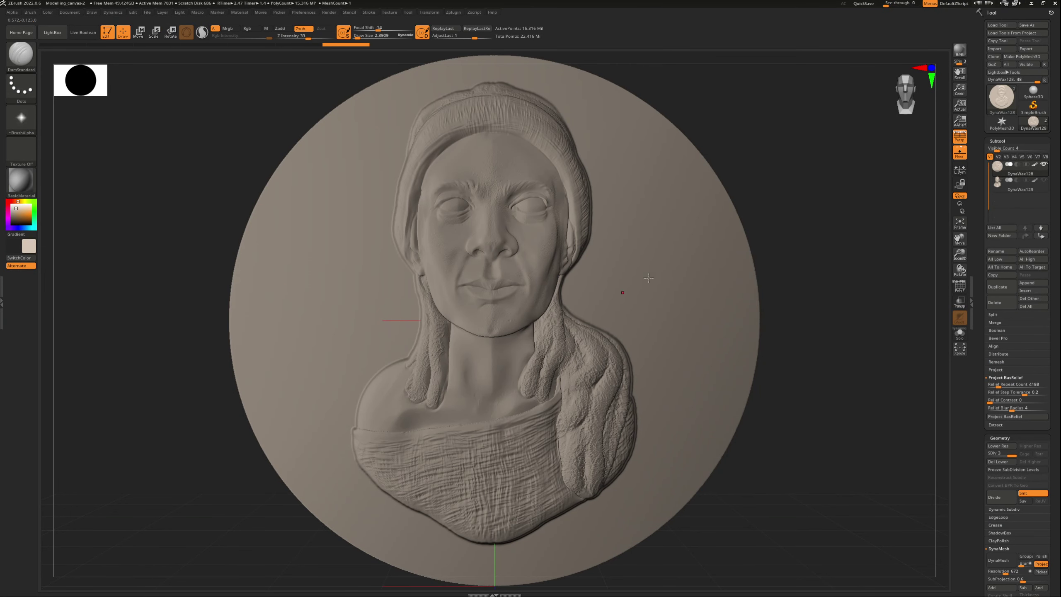
Switch to ZBrush, undo the bas-relief projection on the disc, and show the head bust subtool.
{"action": "left_click_drag", "start_coordinate": [778, 175], "coordinate": [776, 162]}
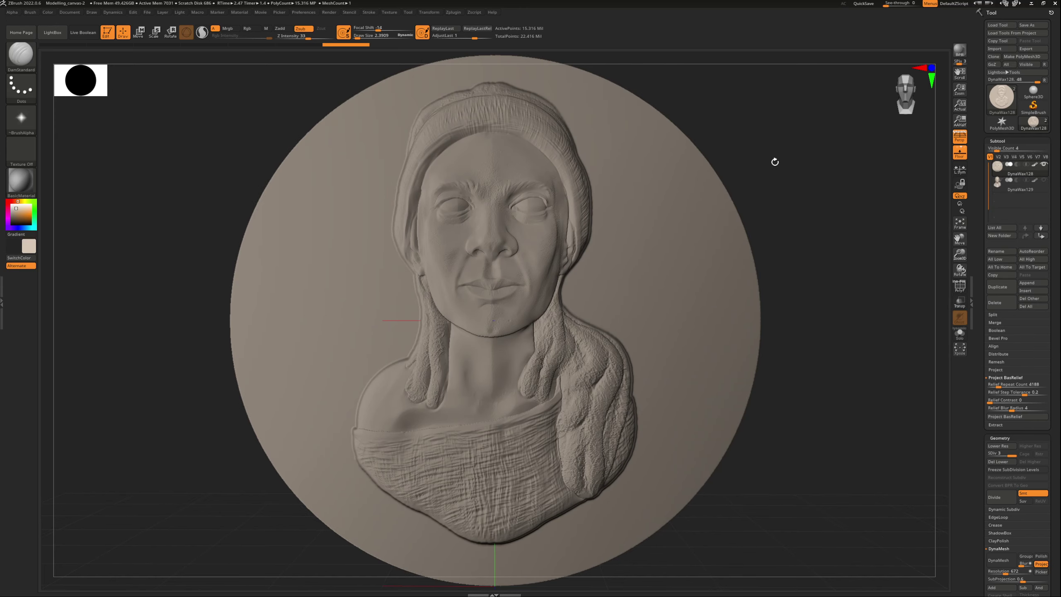
{"action": "key", "text": "ctrl+z"}
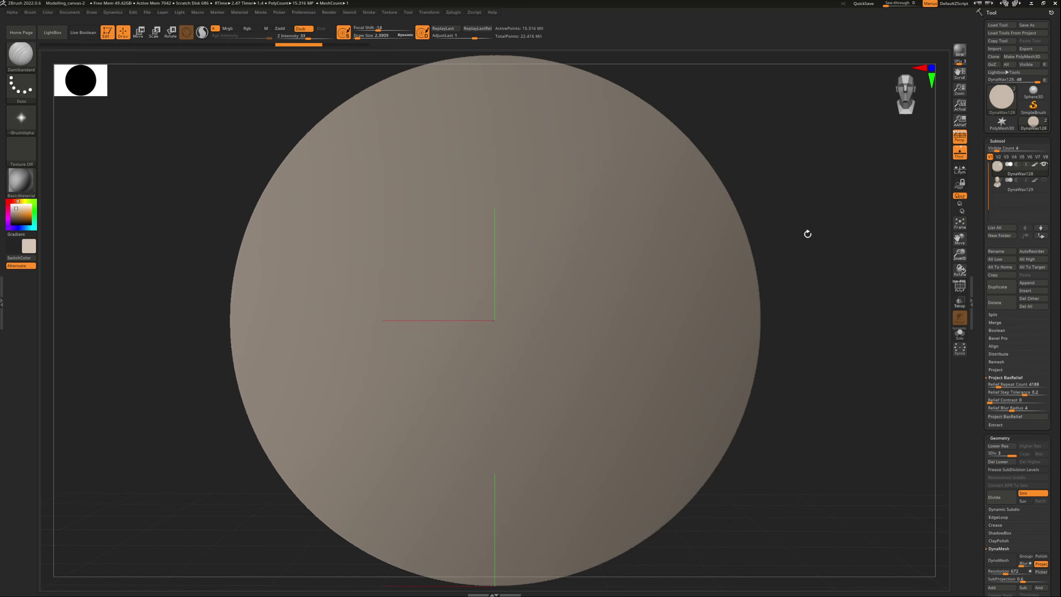
{"action": "left_click", "coordinate": [1044, 180]}
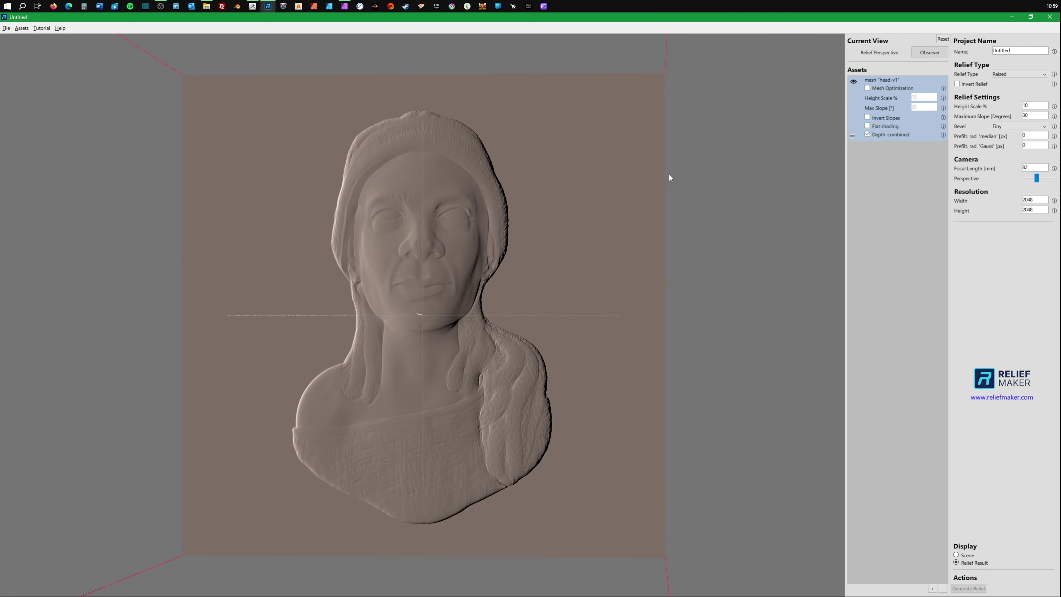
In Relief Maker, show the scene in Relief Perspective and rotate the head mesh to a three-quarter view, using ZBrush for reference.
{"action": "left_click", "coordinate": [880, 52]}
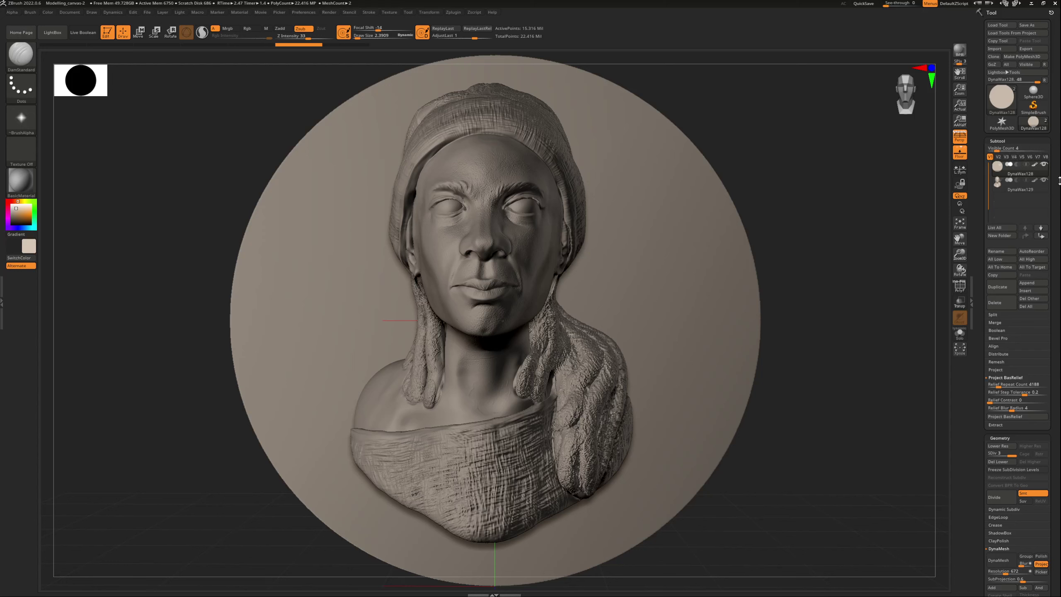
{"action": "mouse_move", "coordinate": [1016, 179]}
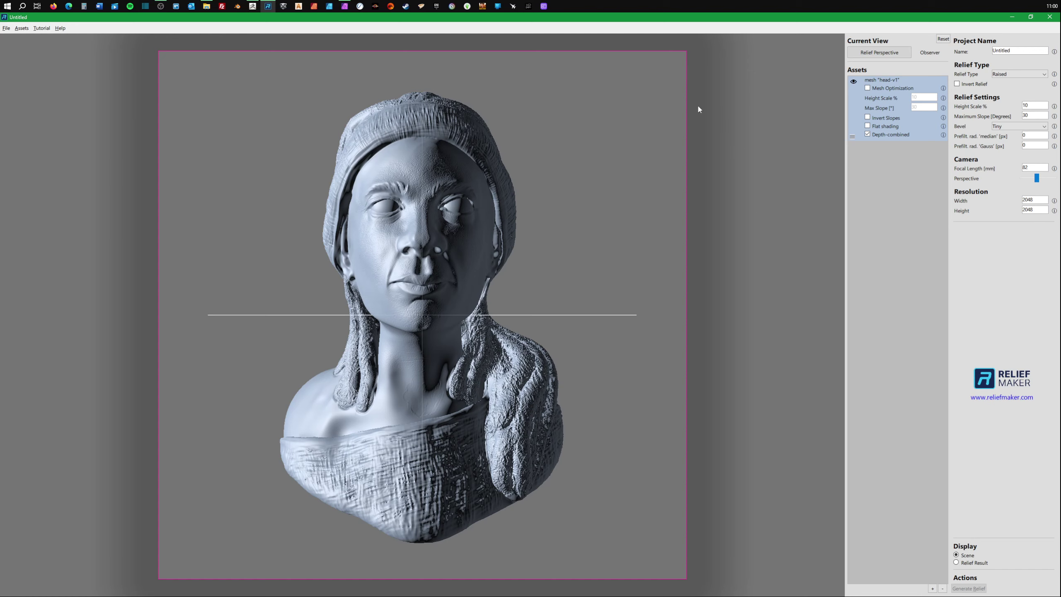
{"action": "left_click", "coordinate": [253, 6]}
{"action": "mouse_move", "coordinate": [1055, 108]}
{"action": "left_click_drag", "start_coordinate": [464, 197], "coordinate": [448, 160]}
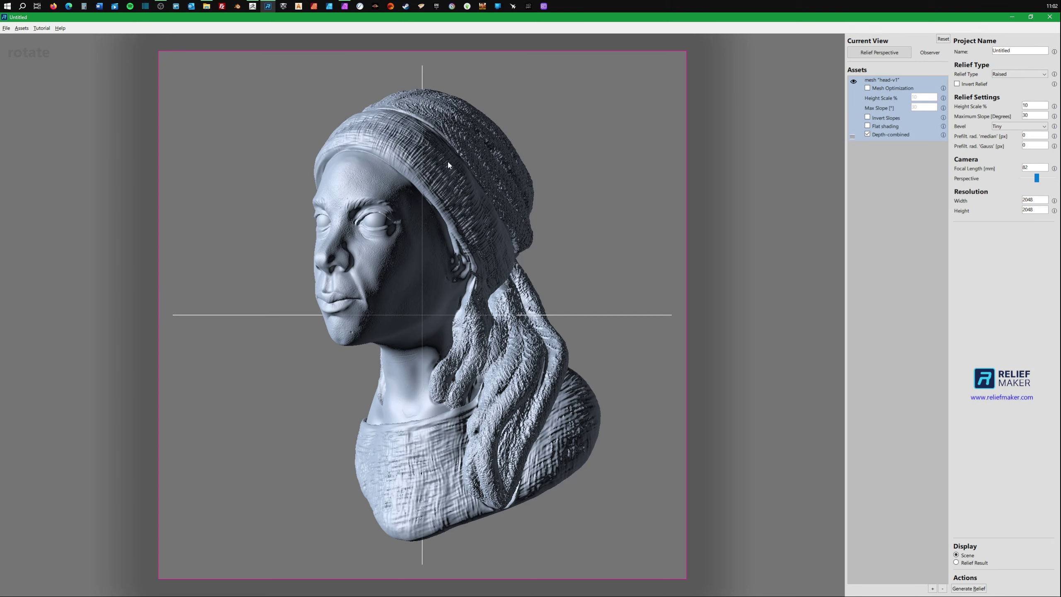
{"action": "left_click_drag", "start_coordinate": [323, 232], "coordinate": [345, 234]}
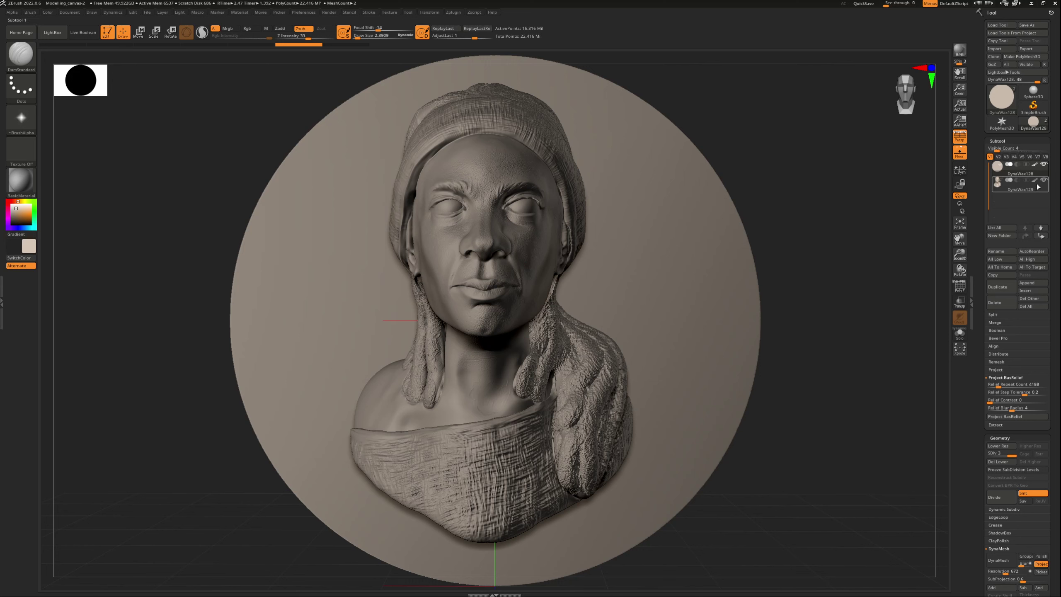
In ZBrush, select the head bust subtool and rotate it to a matching three-quarter pose in front of the disc.
{"action": "left_click", "coordinate": [1020, 190]}
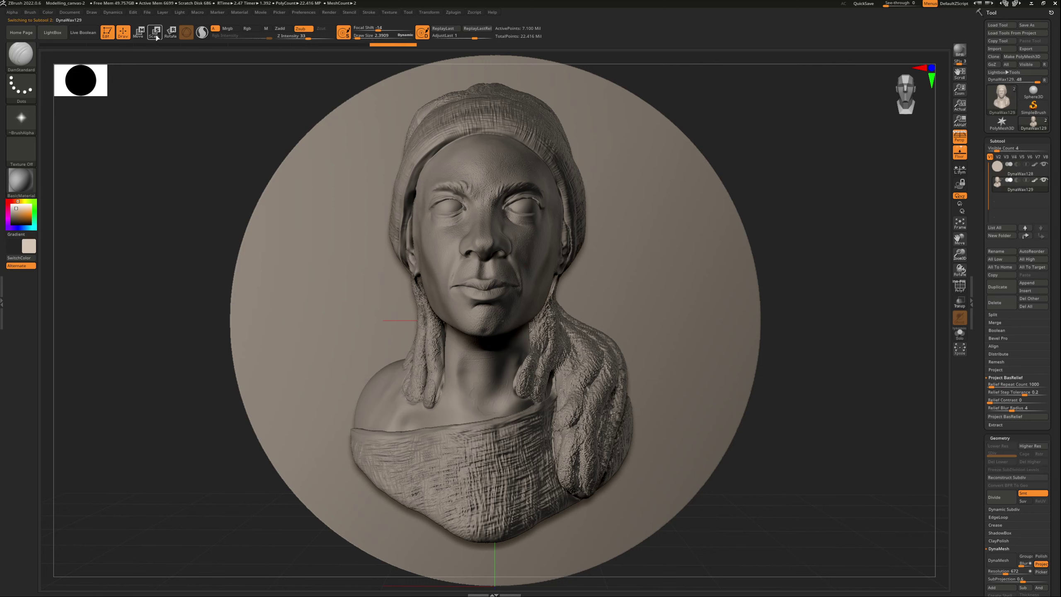
{"action": "left_click", "coordinate": [170, 32]}
{"action": "key", "text": "f"}
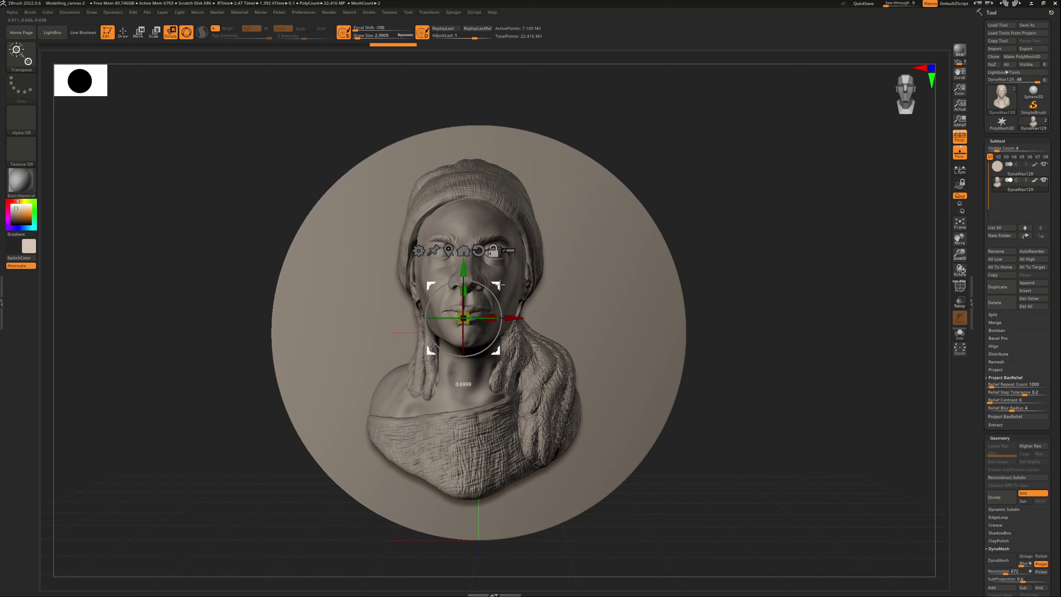
{"action": "left_click", "coordinate": [960, 228]}
{"action": "left_click_drag", "start_coordinate": [496, 313], "coordinate": [417, 308]}
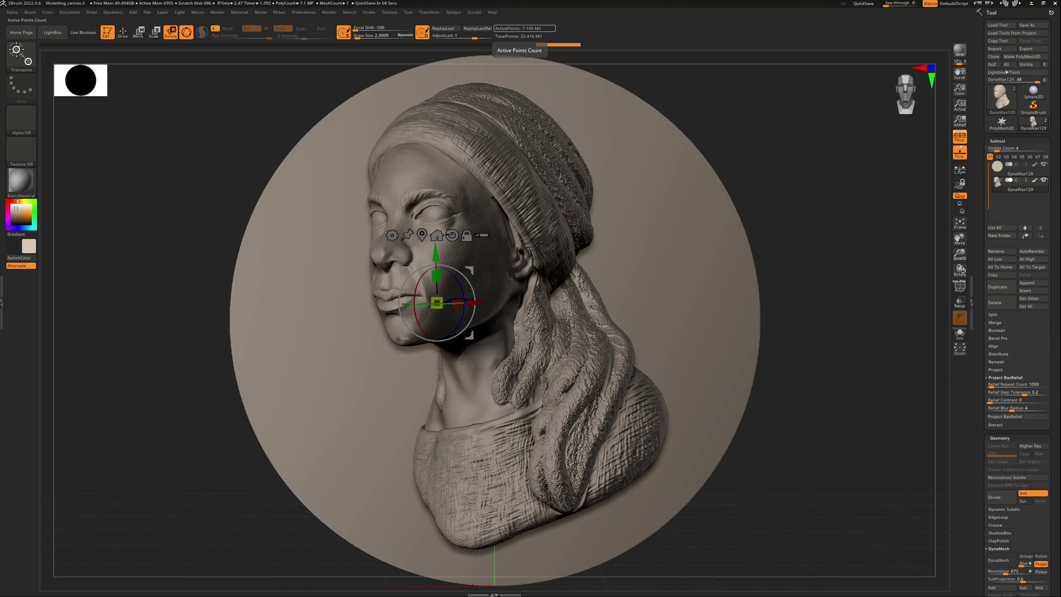
{"action": "left_click_drag", "start_coordinate": [467, 293], "coordinate": [456, 280]}
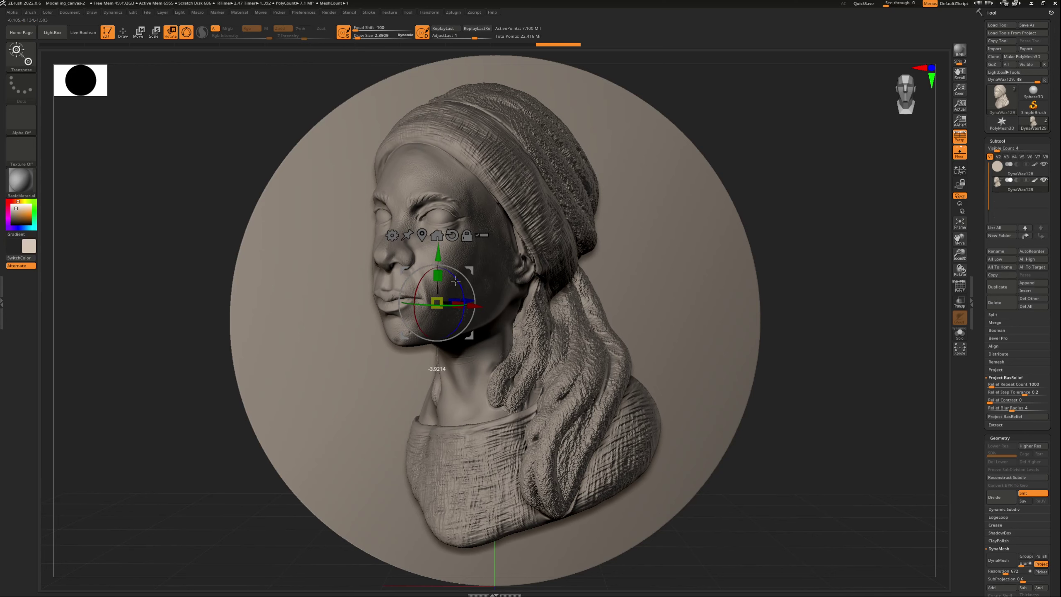
{"action": "left_click", "coordinate": [126, 36]}
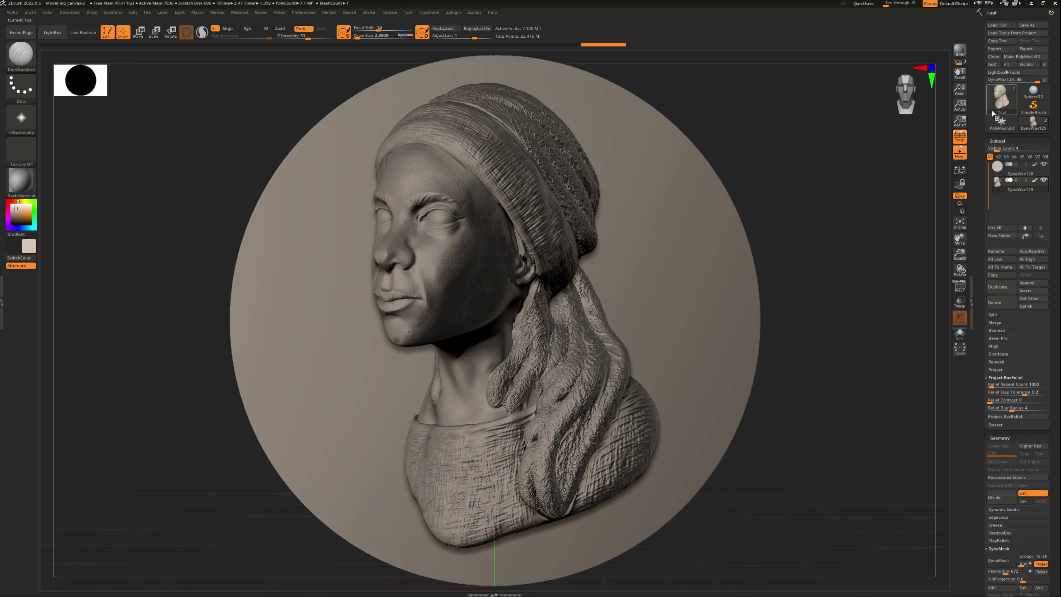
Select the disc subtool, project the rotated head onto it as a bas-relief, and tilt the view to inspect the result.
{"action": "left_click", "coordinate": [1020, 168]}
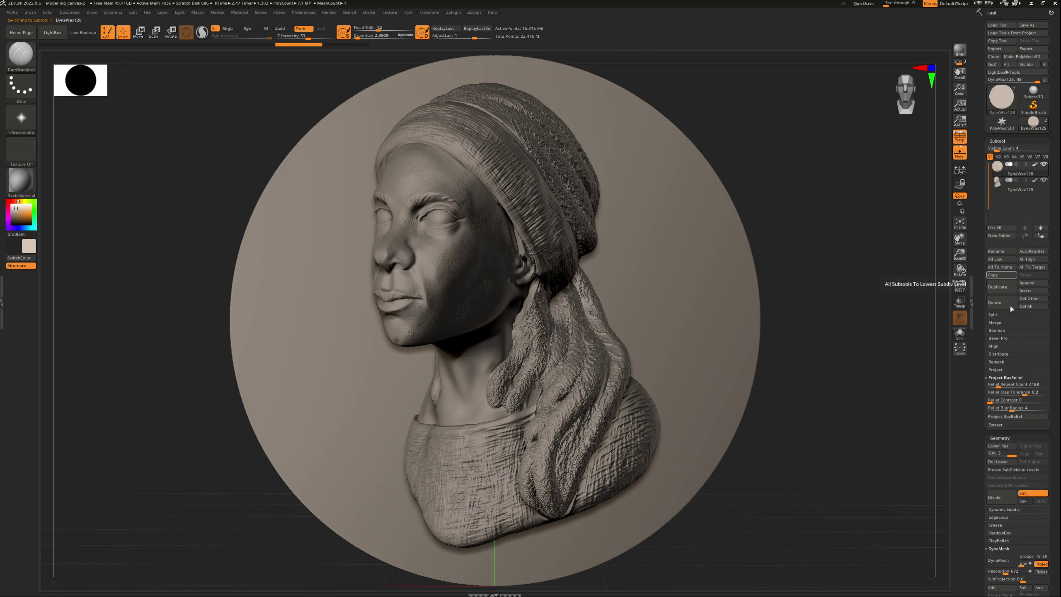
{"action": "left_click", "coordinate": [1017, 416]}
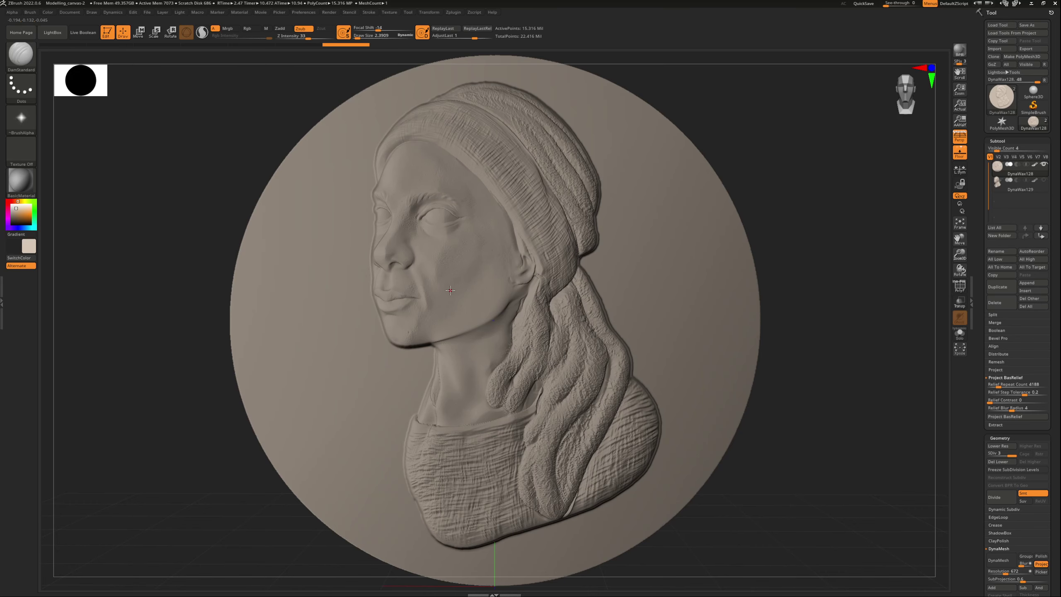
{"action": "mouse_move", "coordinate": [836, 347]}
{"action": "left_mouse_down"}
{"action": "mouse_move", "coordinate": [835, 268]}
{"action": "mouse_move", "coordinate": [846, 335]}
{"action": "left_mouse_up"}
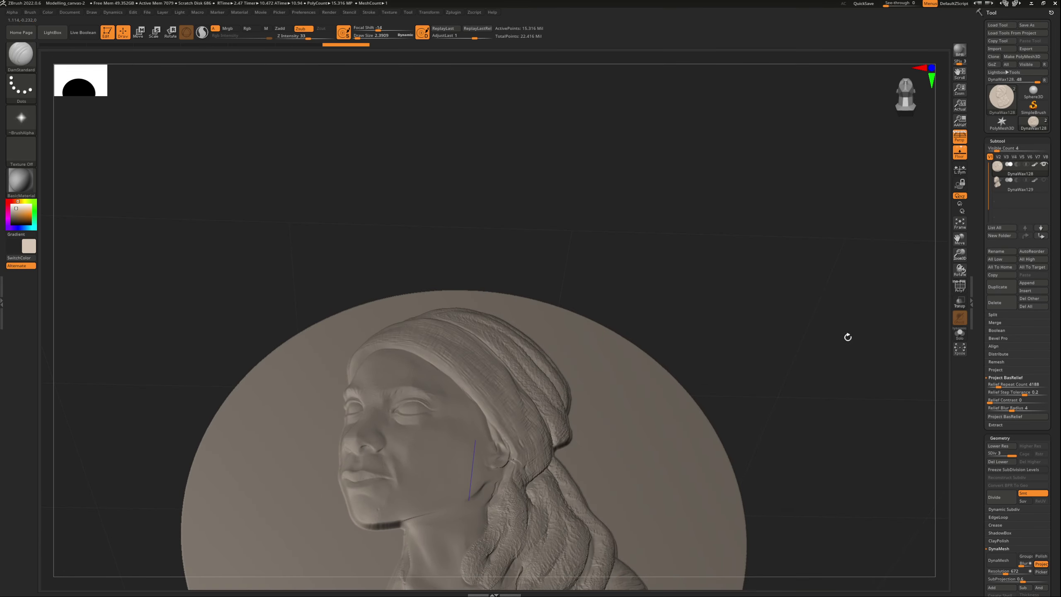
Examine the depth of the projected relief edge-on from the disc's side, and return to a framed front view.
{"action": "left_click_drag", "start_coordinate": [932, 272], "coordinate": [418, 256]}
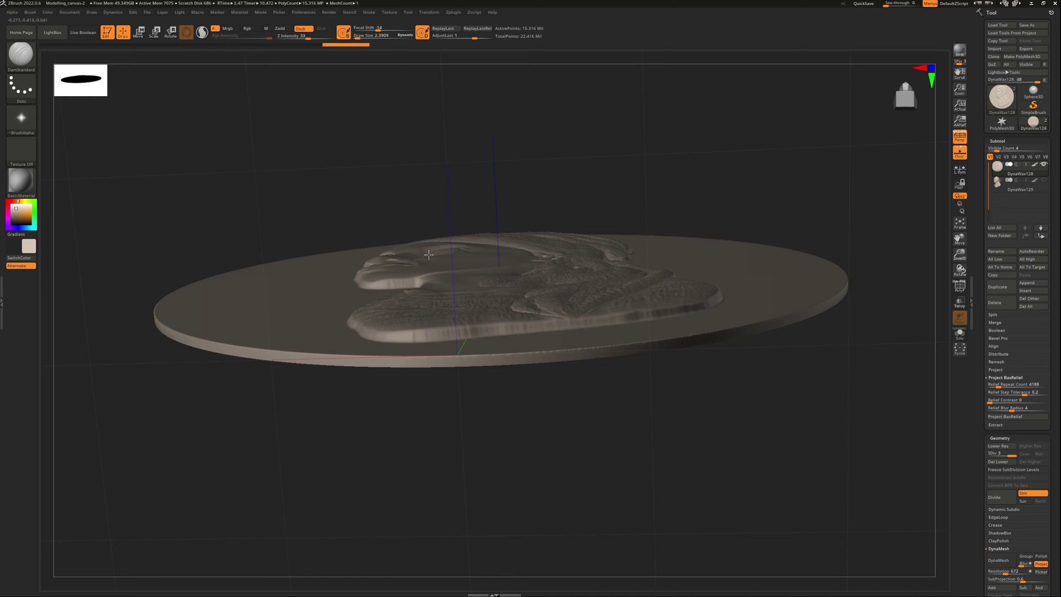
{"action": "left_click_drag", "start_coordinate": [543, 151], "coordinate": [395, 200]}
{"action": "left_click_drag", "start_coordinate": [706, 135], "coordinate": [698, 208], "text": "shift"}
{"action": "left_click", "coordinate": [960, 223]}
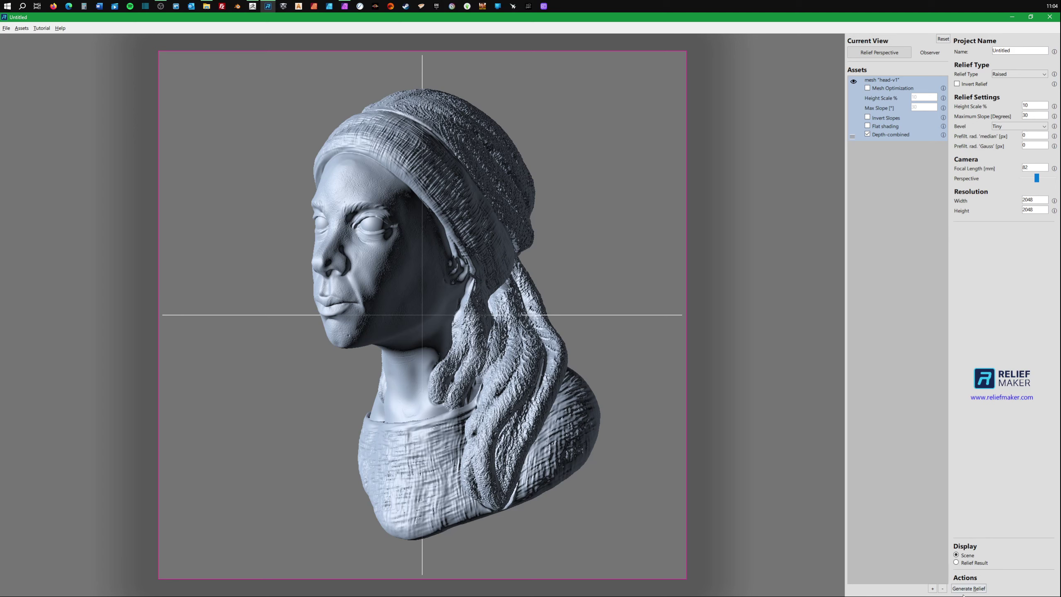
In Relief Maker, generate the relief of the three-quarter head and set its height scale to 50%.
{"action": "left_click", "coordinate": [969, 588]}
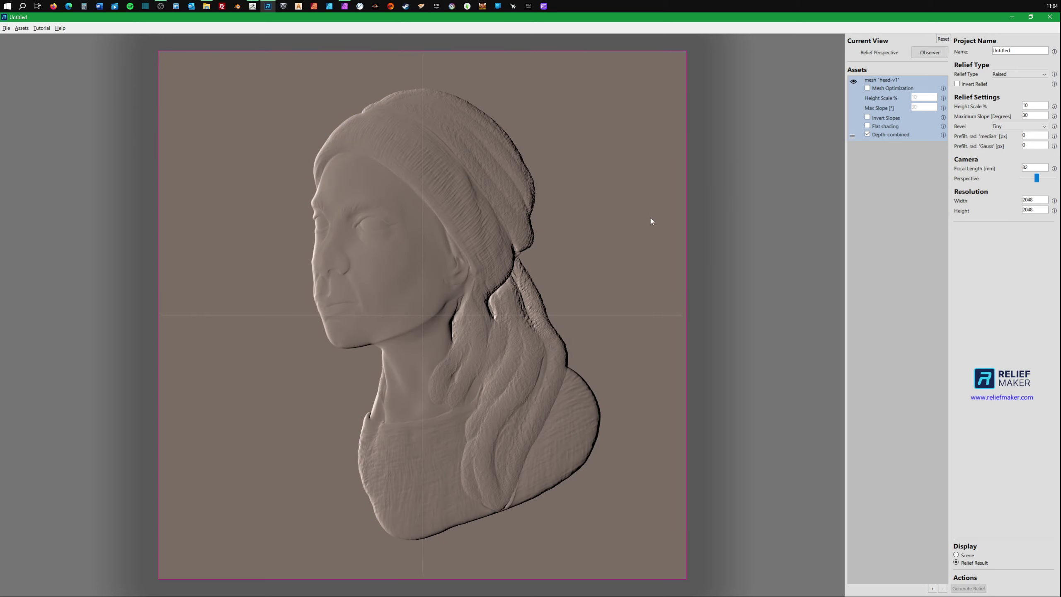
{"action": "double_click", "coordinate": [1034, 105]}
{"action": "type", "text": "50"}
{"action": "key", "text": "Return"}
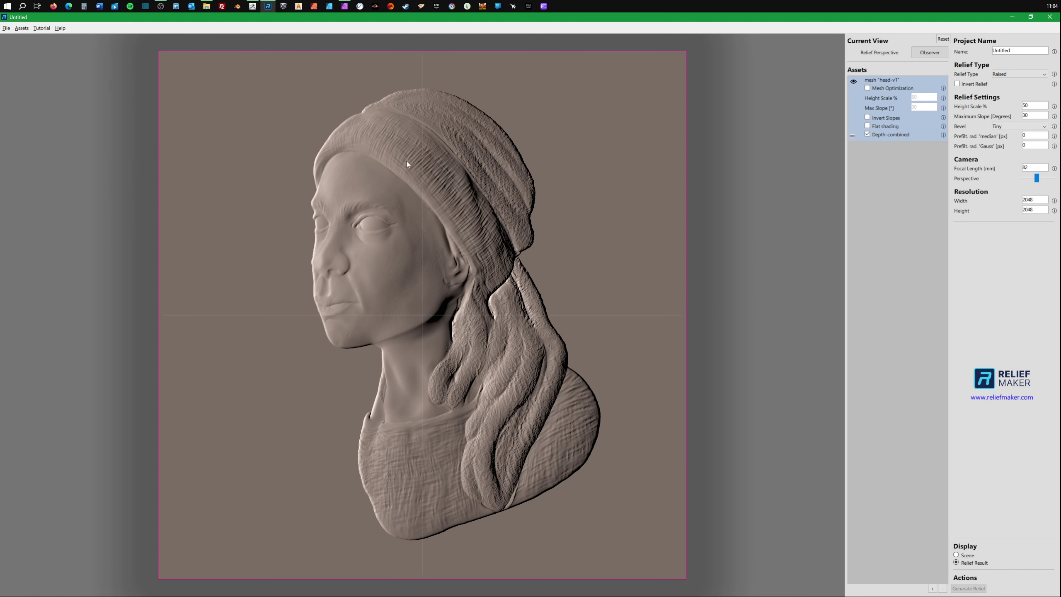
Compare the head relief in ZBrush with the one in Relief Maker, viewing the latter from several angles.
{"action": "left_click", "coordinate": [253, 6]}
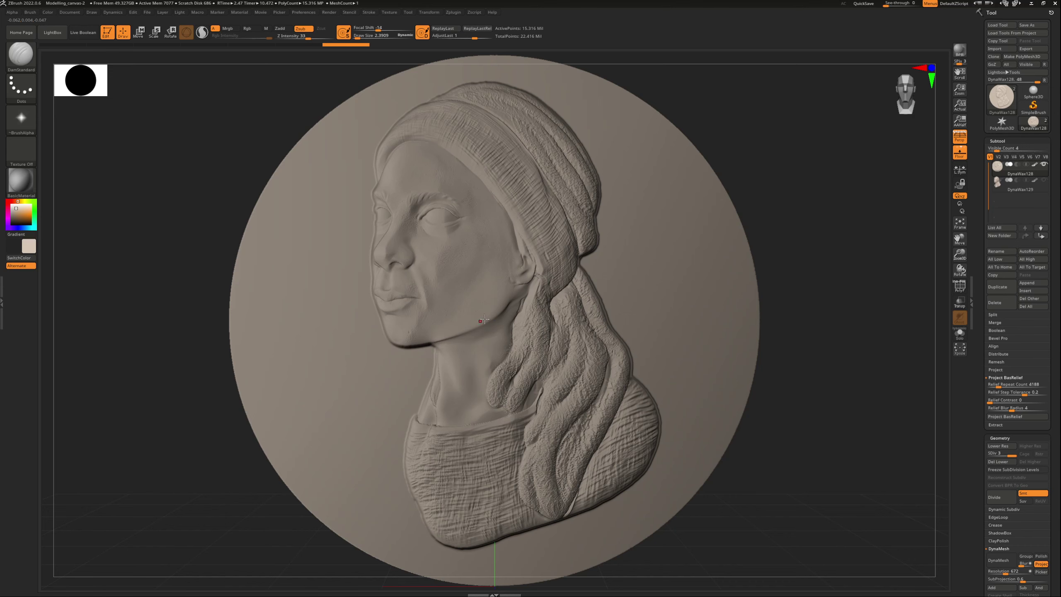
{"action": "mouse_move", "coordinate": [861, 316]}
{"action": "left_mouse_down"}
{"action": "mouse_move", "coordinate": [872, 230]}
{"action": "mouse_move", "coordinate": [884, 266]}
{"action": "mouse_move", "coordinate": [862, 301]}
{"action": "left_mouse_up"}
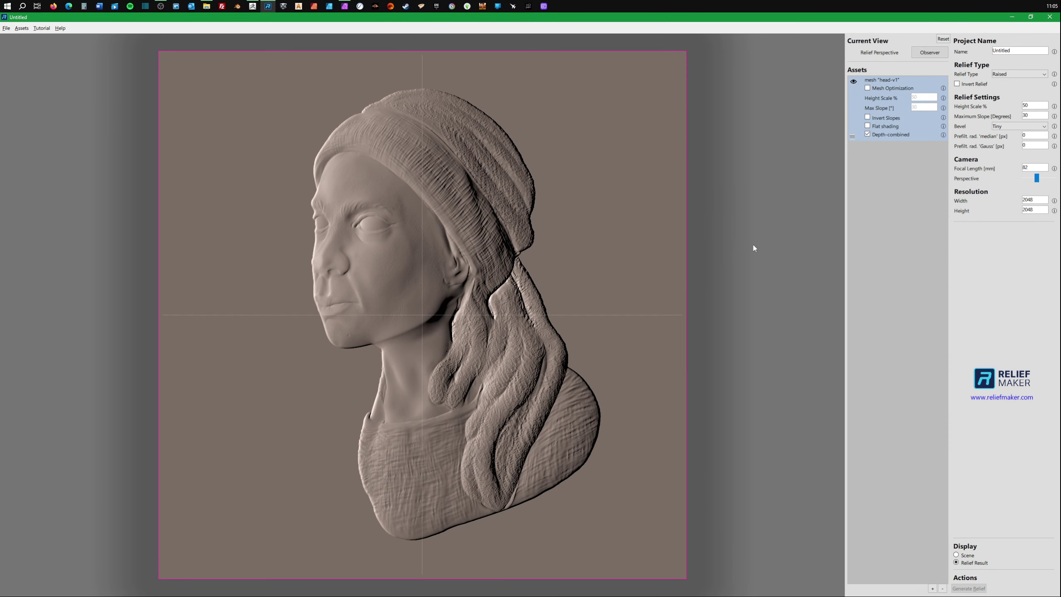
{"action": "left_click_drag", "start_coordinate": [754, 247], "coordinate": [587, 422]}
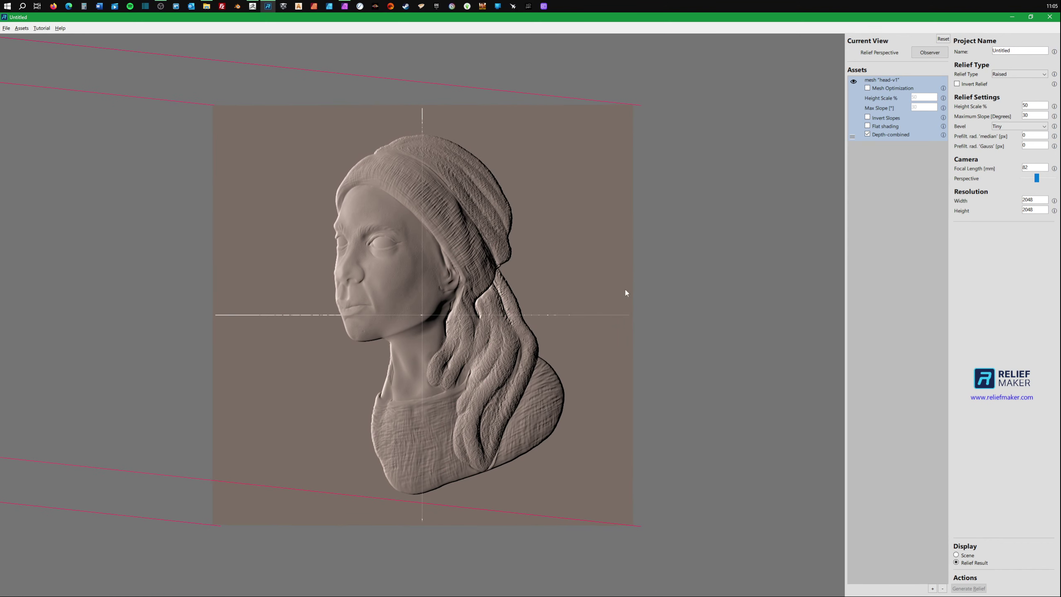
{"action": "left_click_drag", "start_coordinate": [626, 291], "coordinate": [682, 301]}
Export the relief as a 16-bit height map named head-rm-3.tif in the test-2 folder.
{"action": "left_click", "coordinate": [6, 28]}
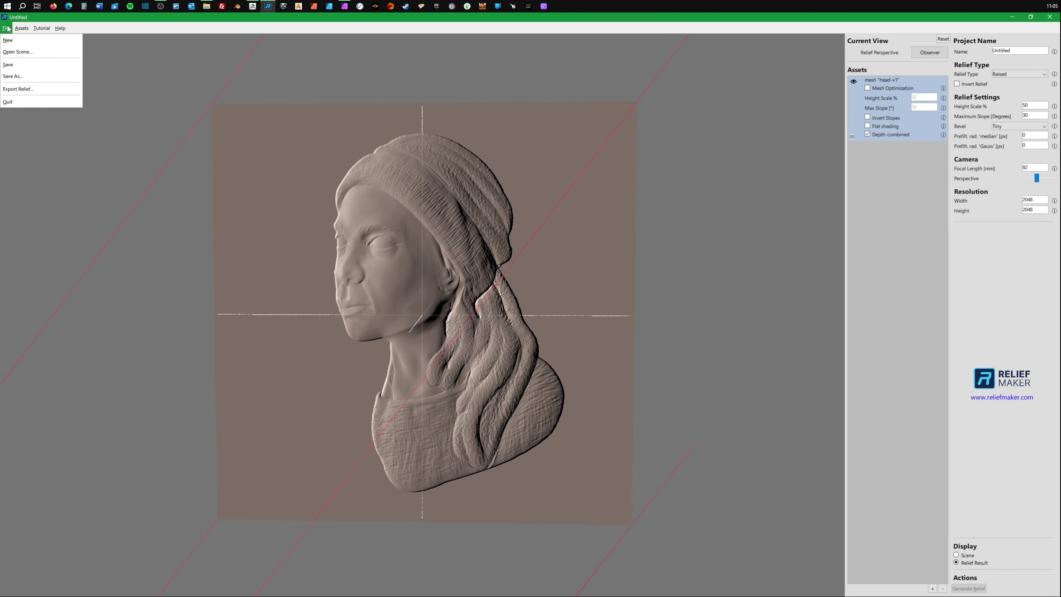
{"action": "left_click", "coordinate": [12, 88]}
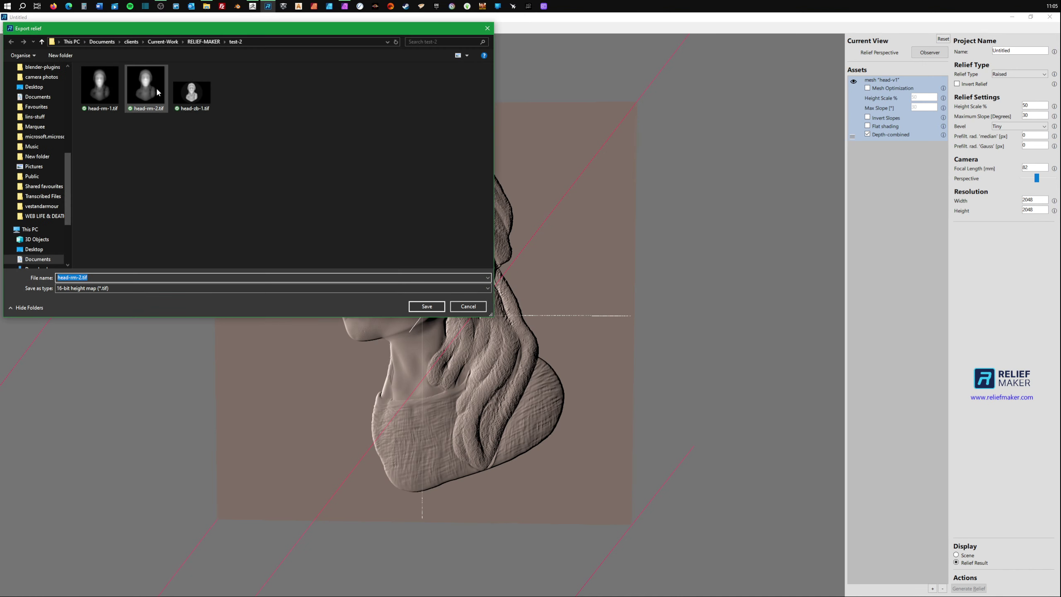
{"action": "left_click", "coordinate": [82, 277]}
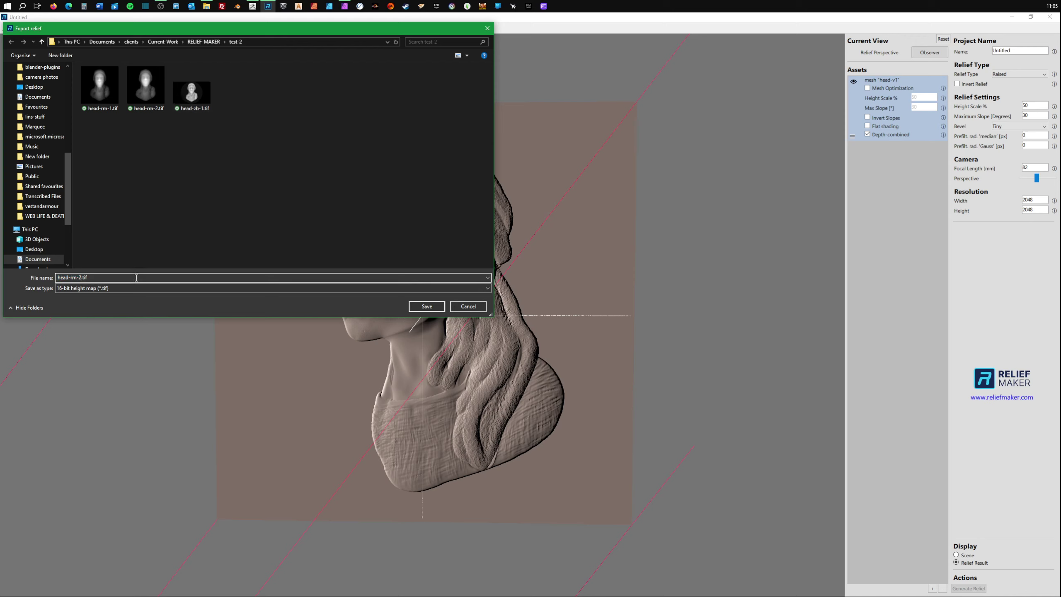
{"action": "key", "text": "BackSpace"}
{"action": "type", "text": "3"}
{"action": "key", "text": "Return"}
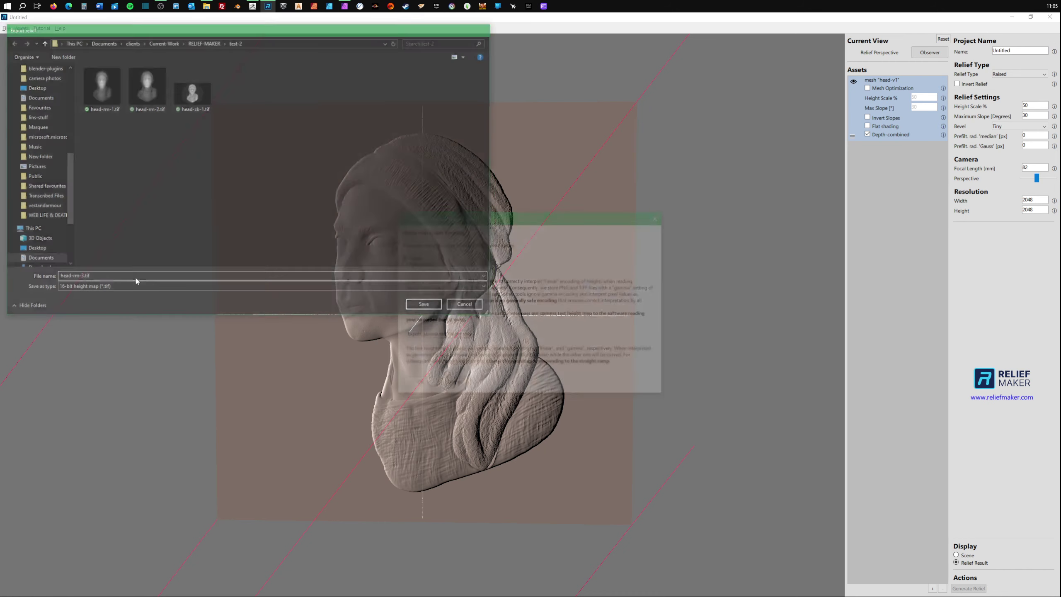
{"action": "left_click", "coordinate": [417, 385]}
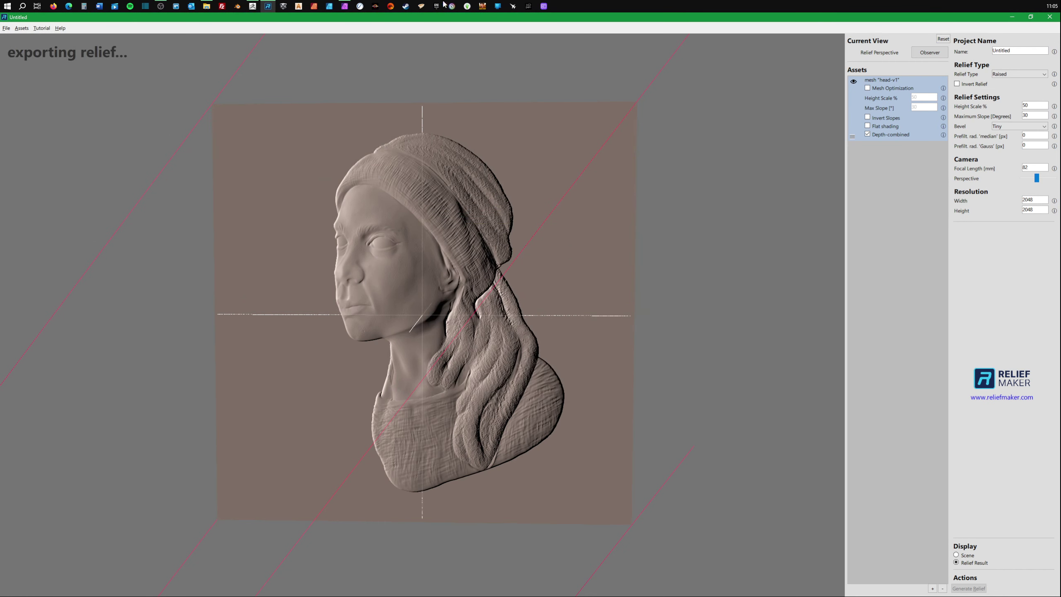
In ZBrush, make a BPR render of the disc relief and export its depth pass as head-zb-3.tif.
{"action": "left_click", "coordinate": [253, 6]}
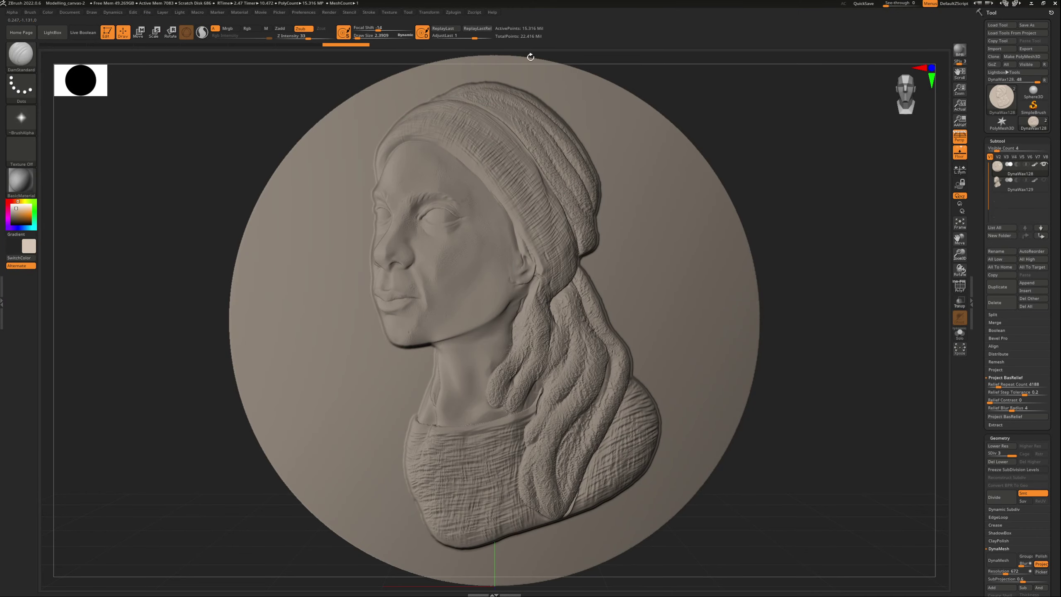
{"action": "left_click", "coordinate": [960, 50]}
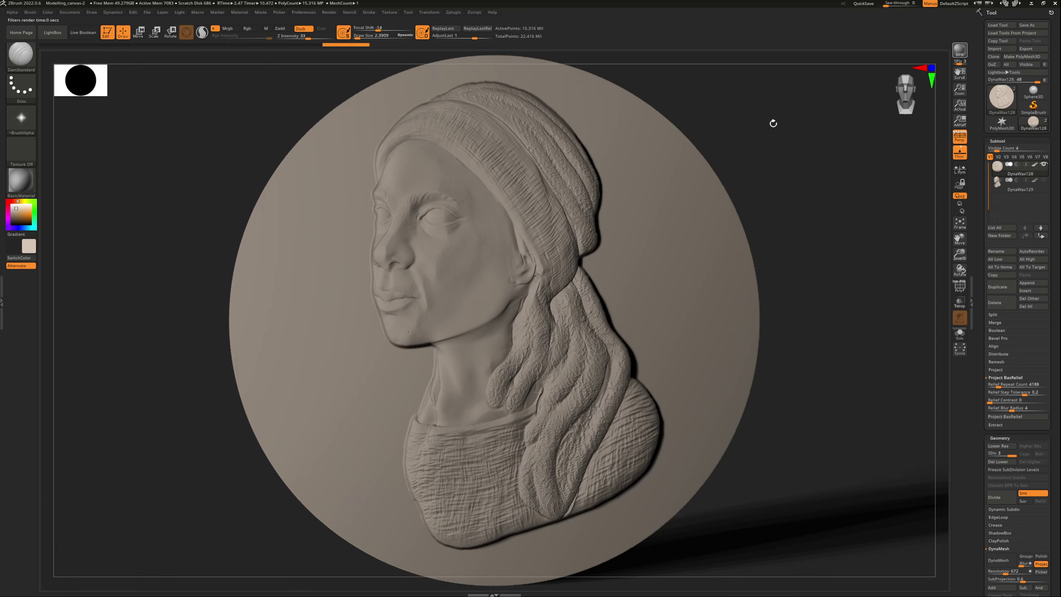
{"action": "left_click", "coordinate": [329, 12]}
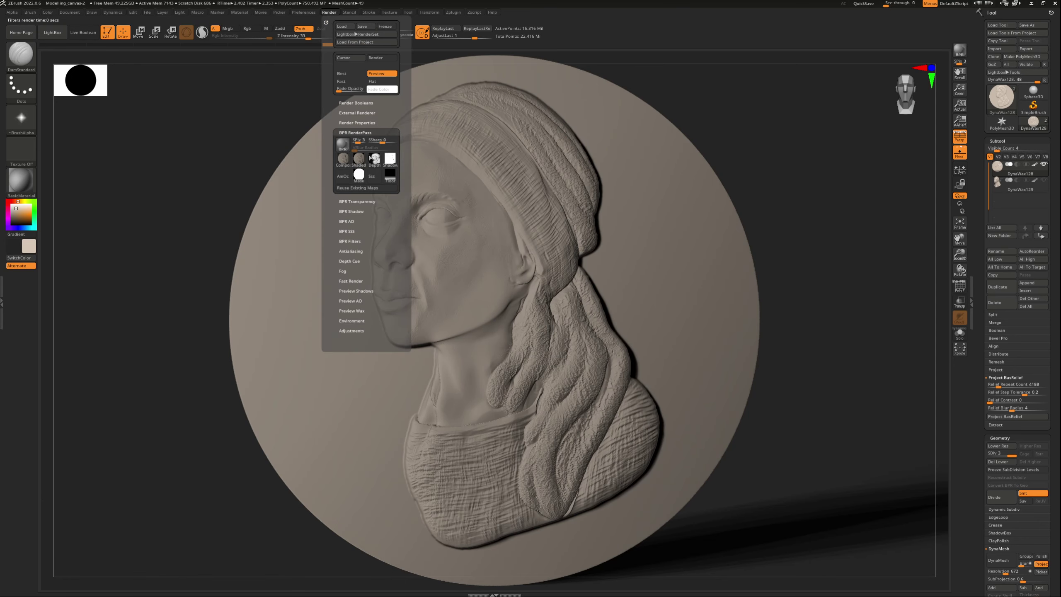
{"action": "left_click", "coordinate": [373, 159]}
{"action": "mouse_move", "coordinate": [374, 158]}
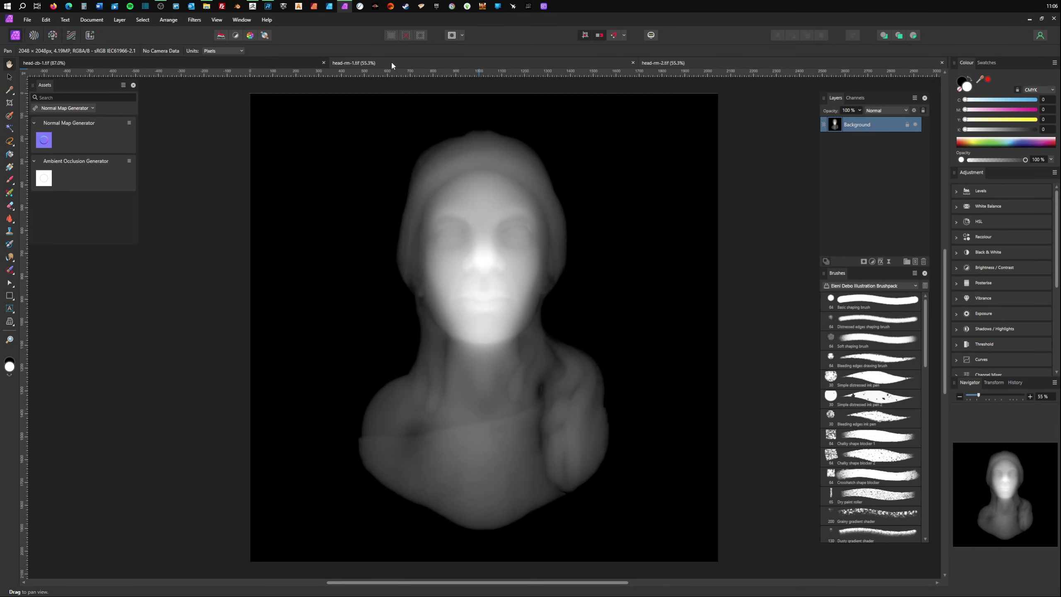
In Affinity Photo, close the open head-zb-1.tif, head-rm-1.tif and head-rm-2.tif height maps.
{"action": "left_click", "coordinate": [324, 63]}
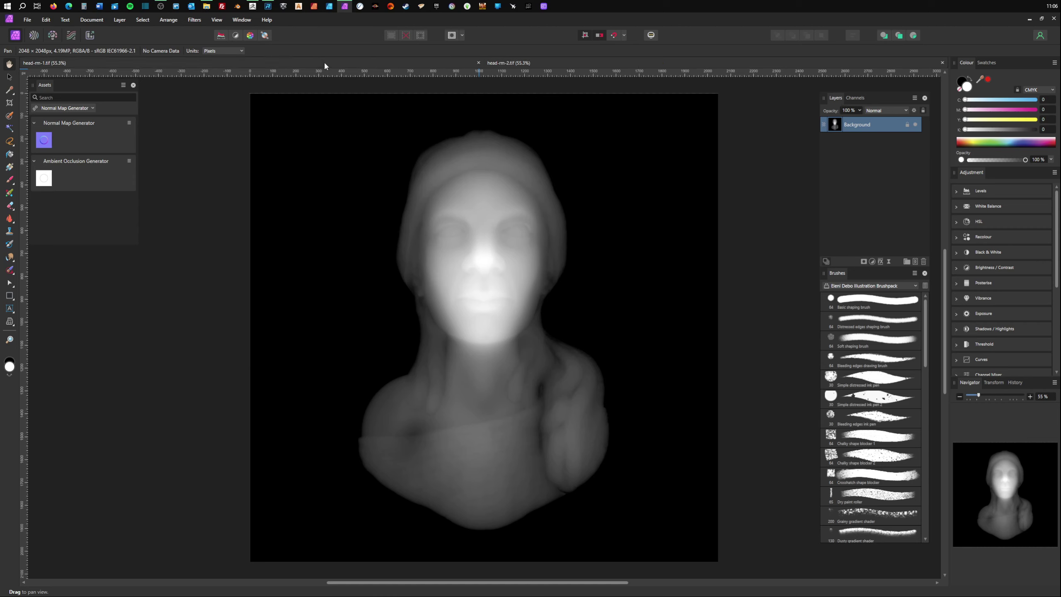
{"action": "left_click", "coordinate": [481, 63]}
{"action": "left_click", "coordinate": [942, 63]}
Open head-rm-3.tif and head-zb-3.tif together from the test-2 folder and compare the two height maps.
{"action": "left_click", "coordinate": [27, 20]}
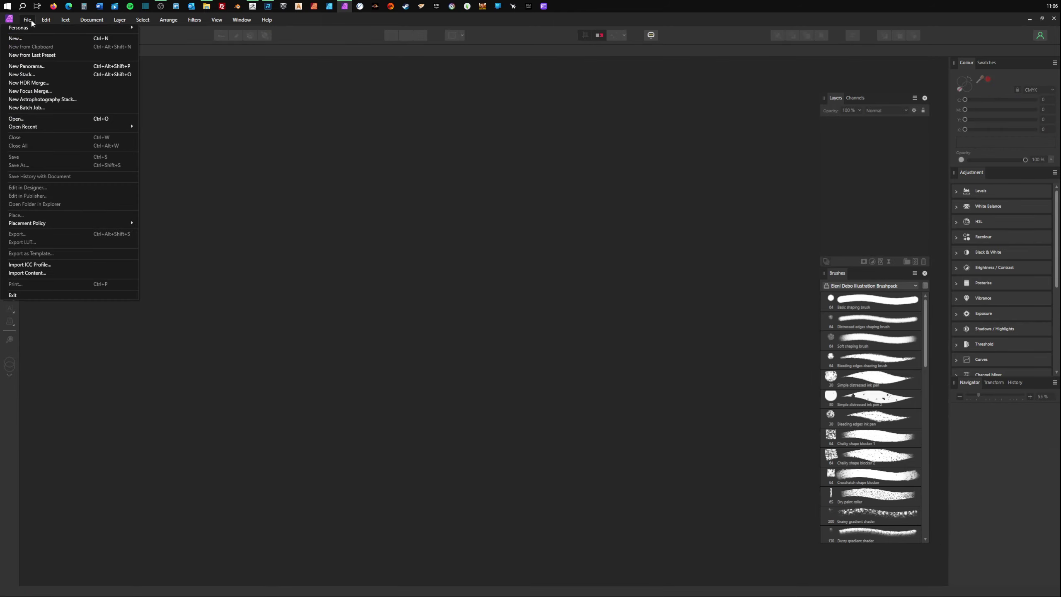
{"action": "left_click", "coordinate": [24, 121]}
{"action": "left_click", "coordinate": [363, 172]}
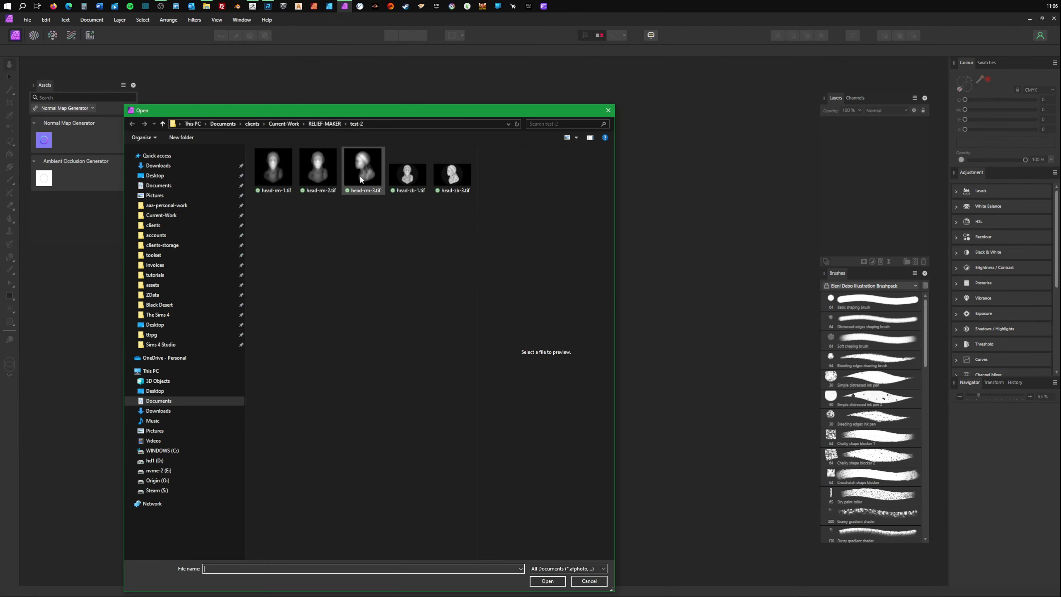
{"action": "left_click", "coordinate": [459, 180], "text": "ctrl"}
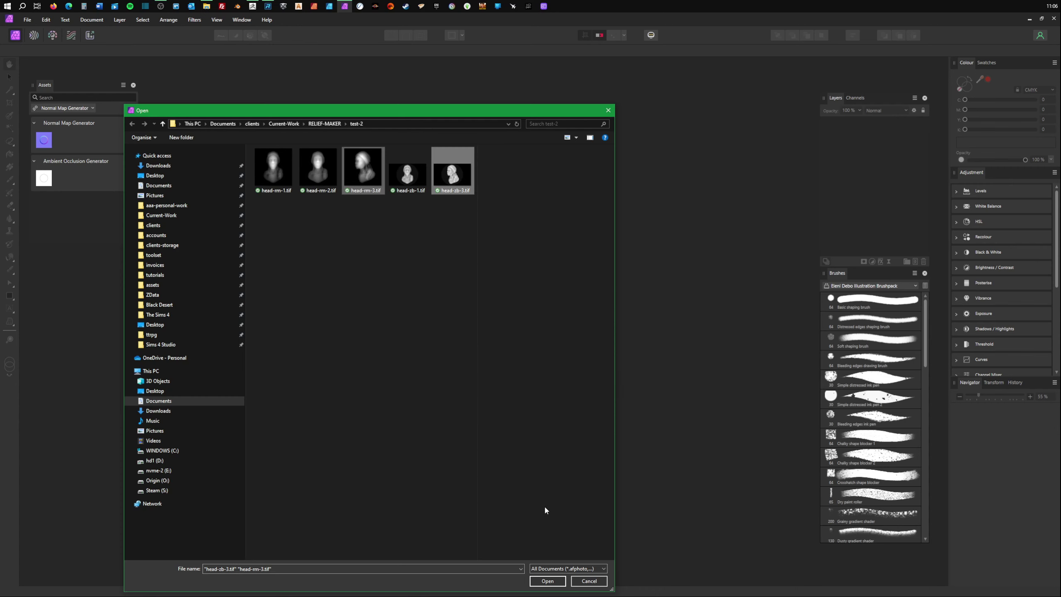
{"action": "left_click", "coordinate": [548, 581]}
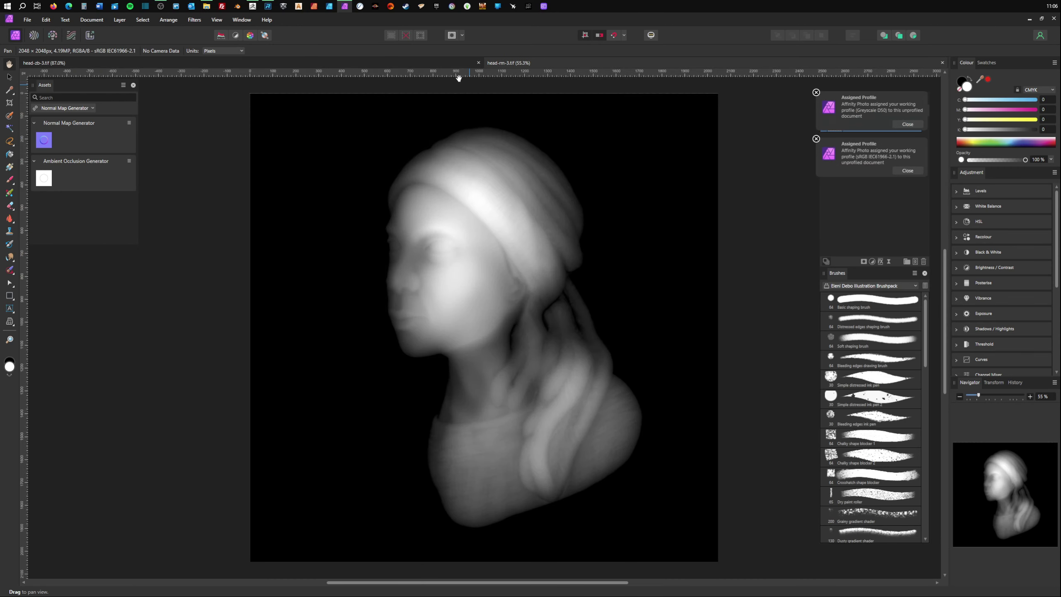
{"action": "left_click", "coordinate": [449, 62]}
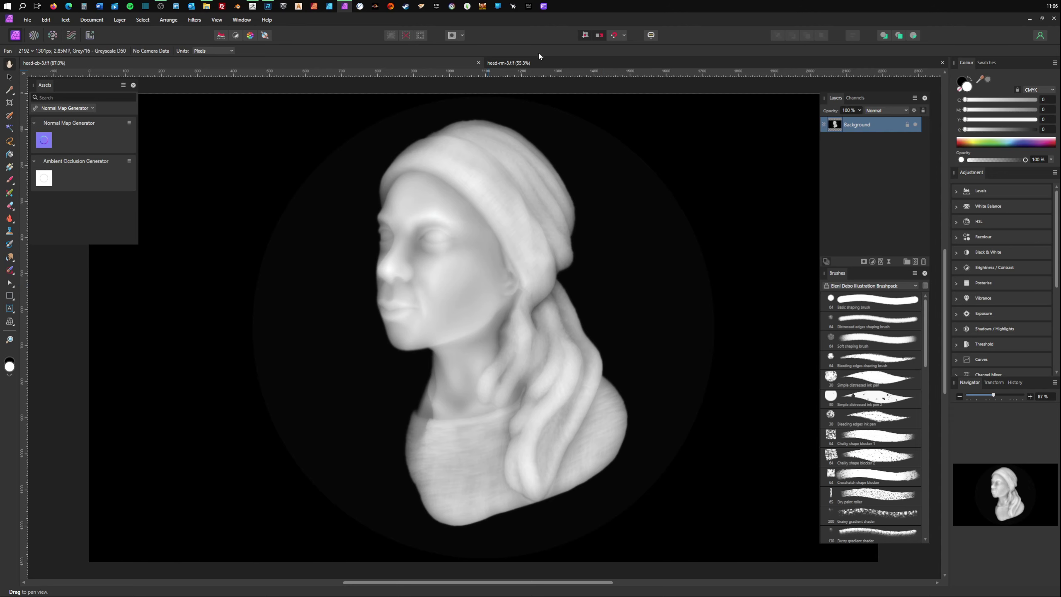
{"action": "left_click", "coordinate": [554, 63]}
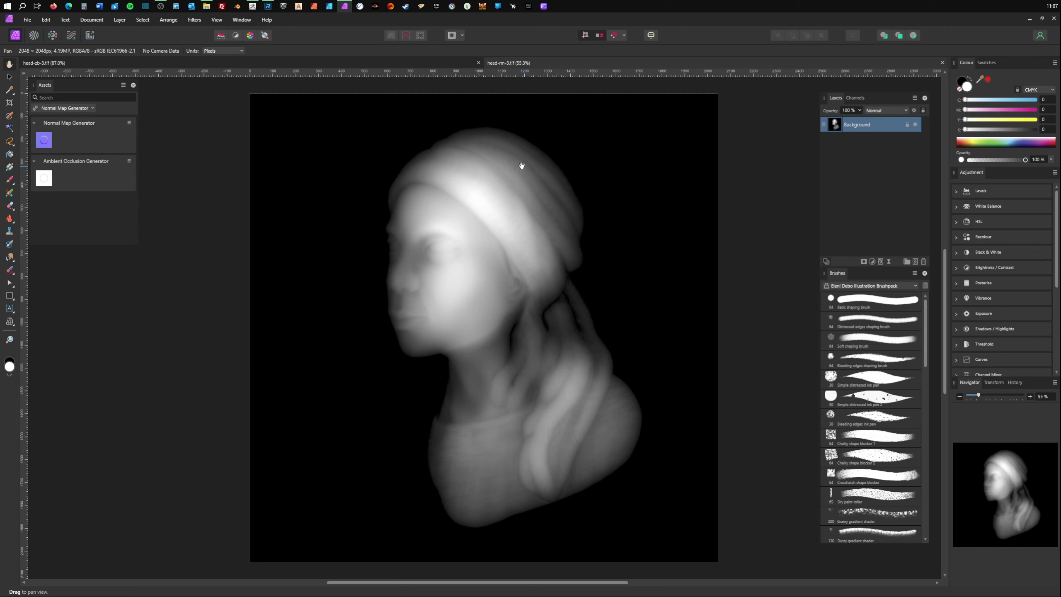
Examine the Relief Maker relief from different angles, and check it against the head-zb-3.tif height map in Affinity Photo.
{"action": "left_click", "coordinate": [268, 6]}
{"action": "left_click_drag", "start_coordinate": [514, 451], "coordinate": [425, 299]}
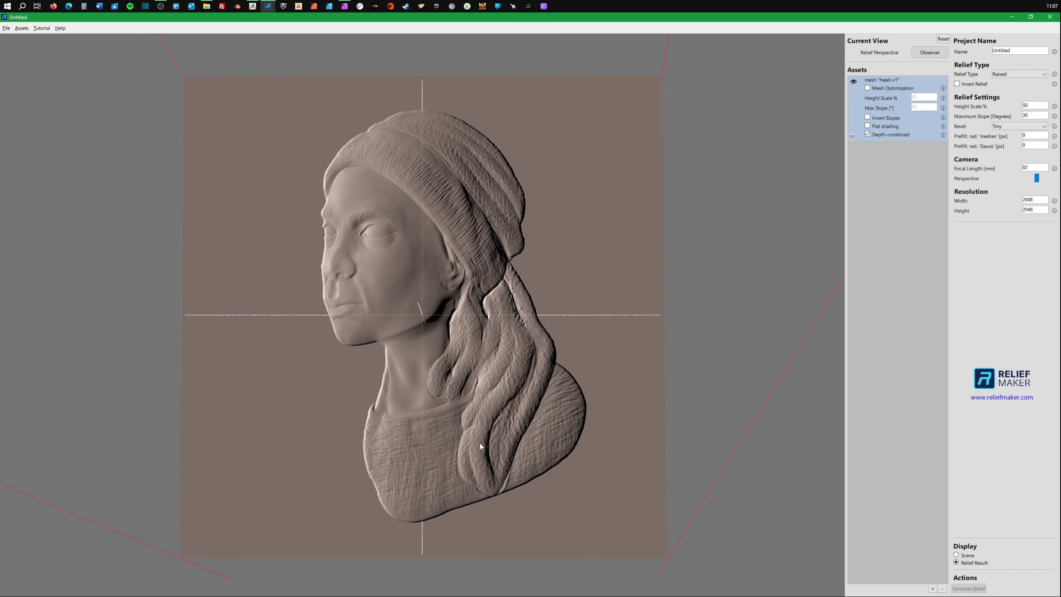
{"action": "left_click_drag", "start_coordinate": [325, 277], "coordinate": [445, 301]}
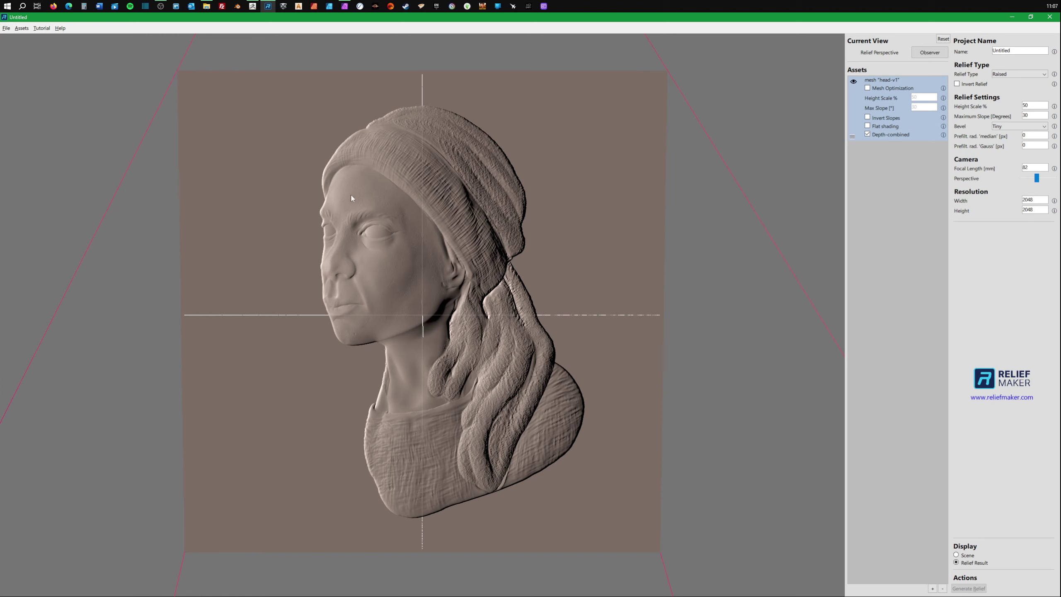
{"action": "left_click_drag", "start_coordinate": [371, 337], "coordinate": [340, 17]}
{"action": "left_click", "coordinate": [344, 6]}
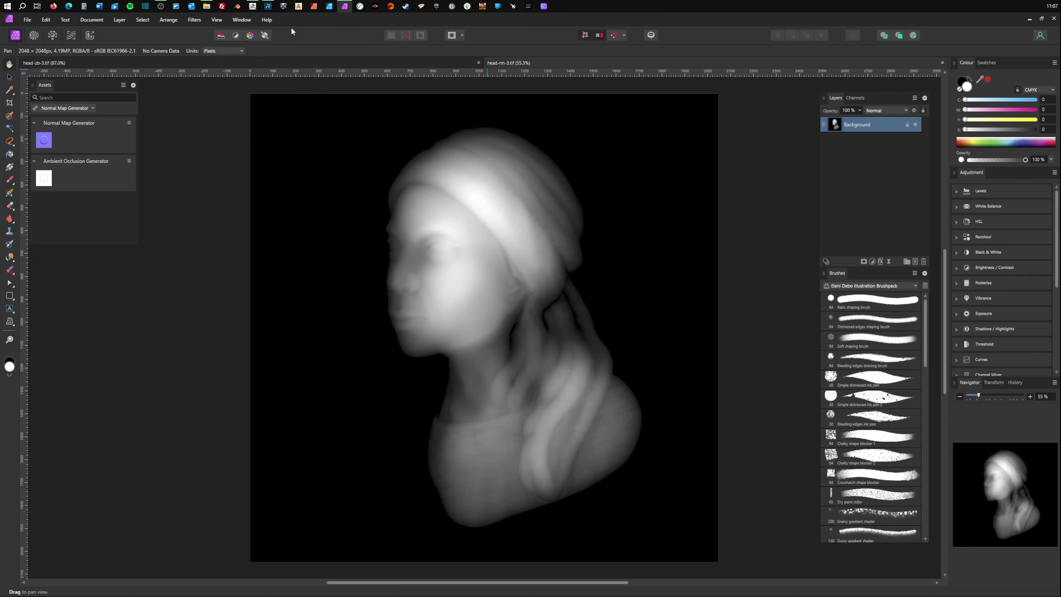
{"action": "left_click", "coordinate": [456, 63]}
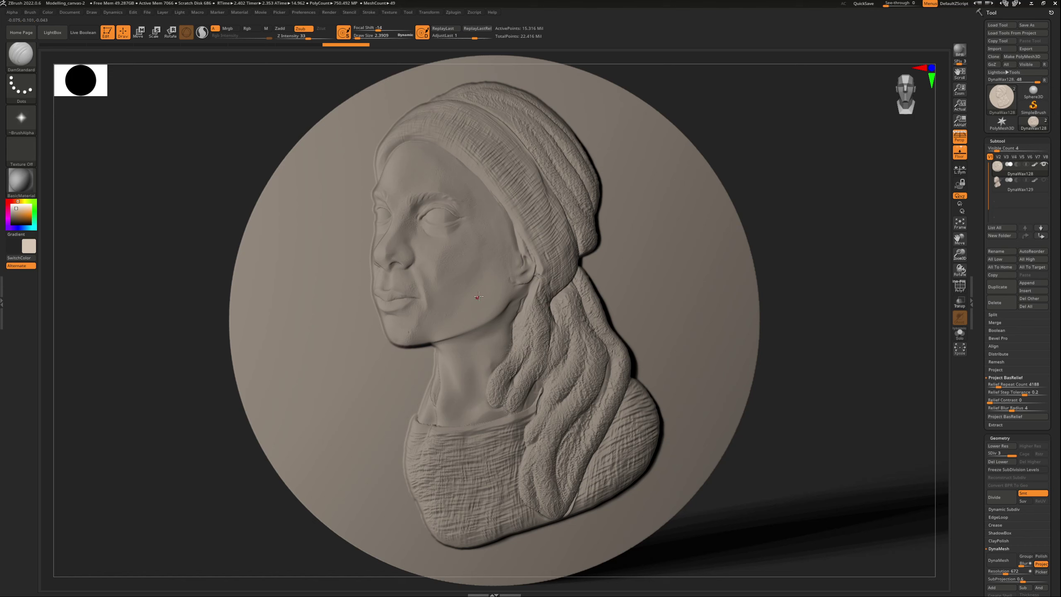
In ZBrush, move the scene light to different directions to bring out the disc relief's surface detail.
{"action": "left_click", "coordinate": [179, 12]}
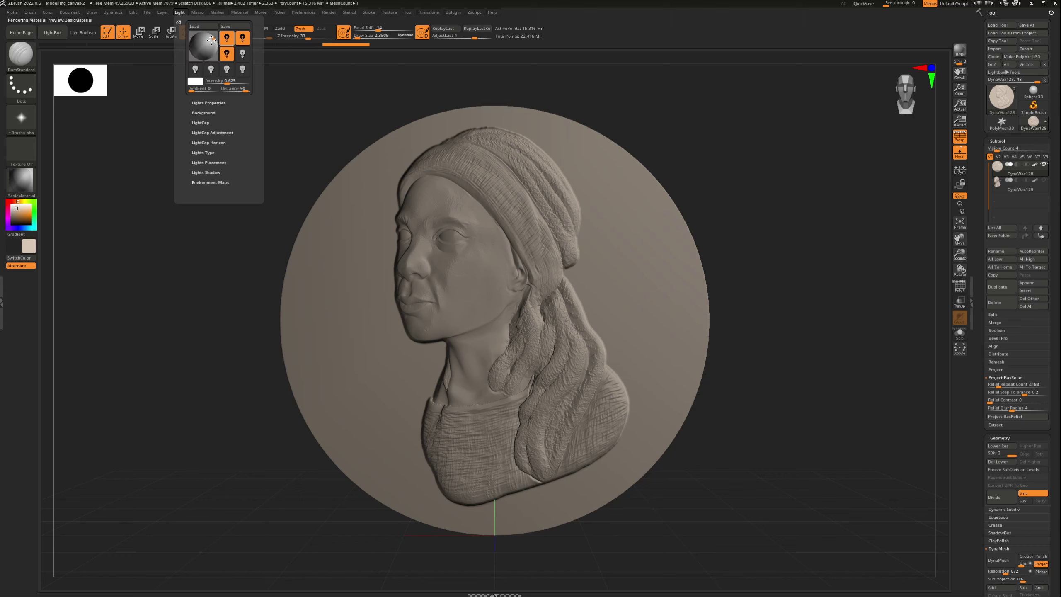
{"action": "left_click", "coordinate": [214, 43]}
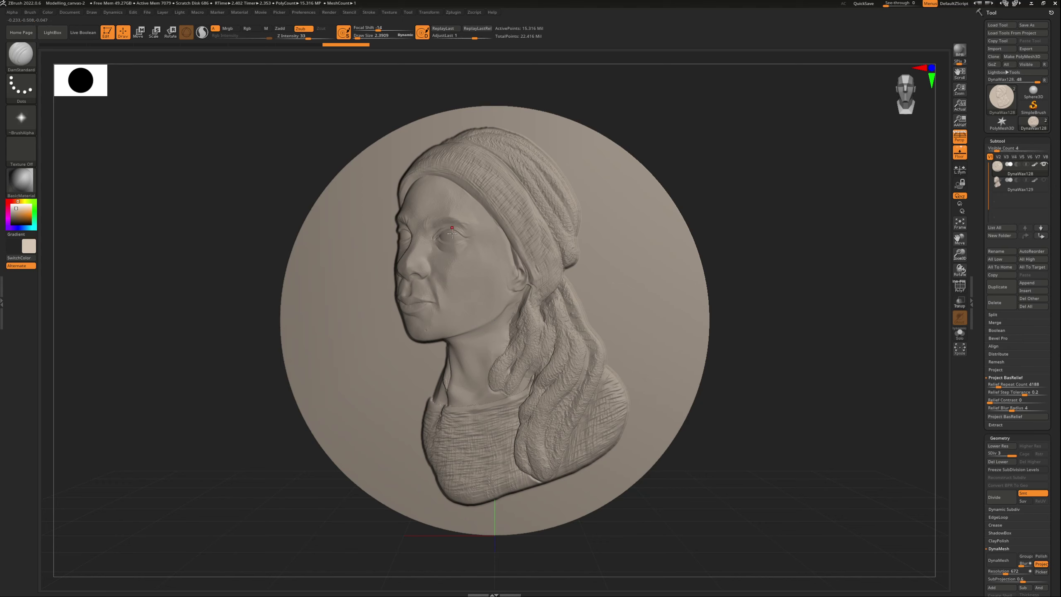
{"action": "left_click_drag", "start_coordinate": [764, 269], "coordinate": [779, 240], "text": "alt"}
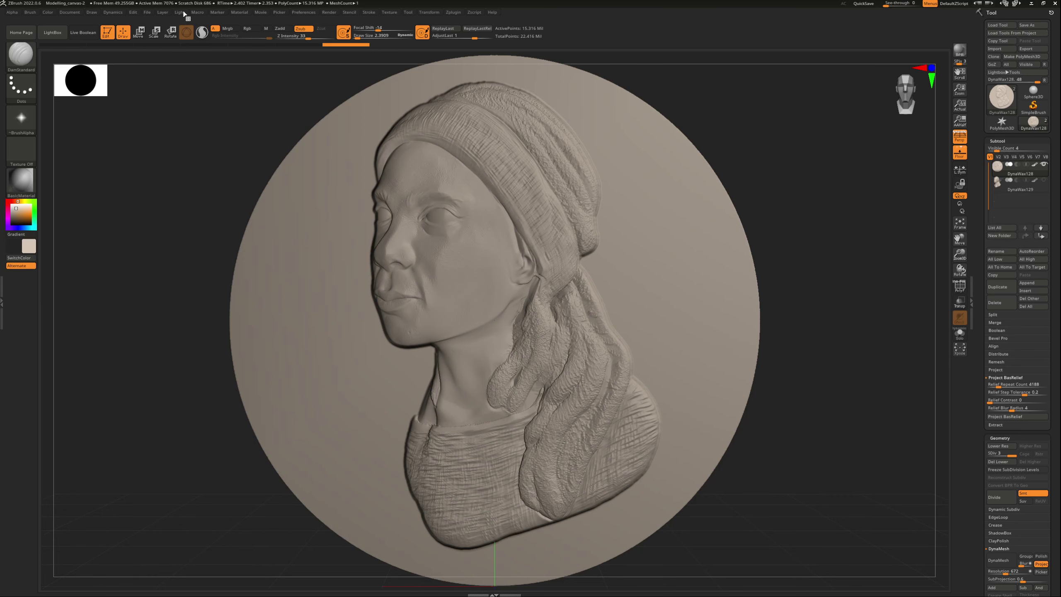
{"action": "left_click", "coordinate": [179, 12]}
{"action": "mouse_move", "coordinate": [205, 44]}
{"action": "left_mouse_down"}
{"action": "mouse_move", "coordinate": [213, 51]}
{"action": "mouse_move", "coordinate": [195, 49]}
{"action": "mouse_move", "coordinate": [219, 42]}
{"action": "mouse_move", "coordinate": [216, 57]}
{"action": "mouse_move", "coordinate": [195, 55]}
{"action": "mouse_move", "coordinate": [206, 46]}
{"action": "mouse_move", "coordinate": [197, 42]}
{"action": "left_mouse_up"}
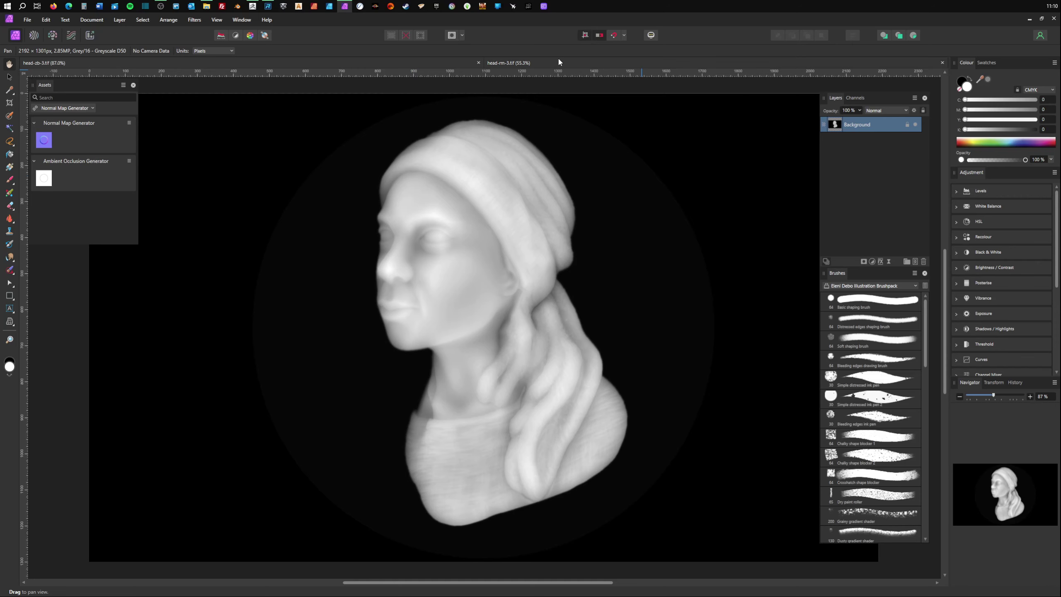
In Affinity Photo, alternate between head-zb-3.tif and head-rm-3.tif to compare their depth gradients.
{"action": "left_click", "coordinate": [559, 58]}
{"action": "left_click", "coordinate": [394, 61]}
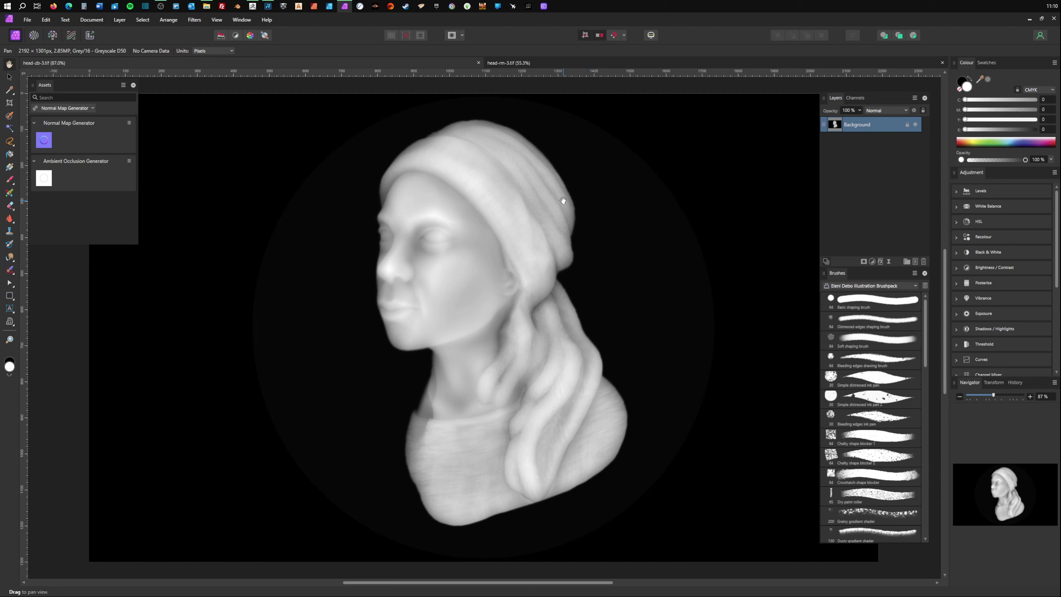
{"action": "key", "text": "ctrl+Tab"}
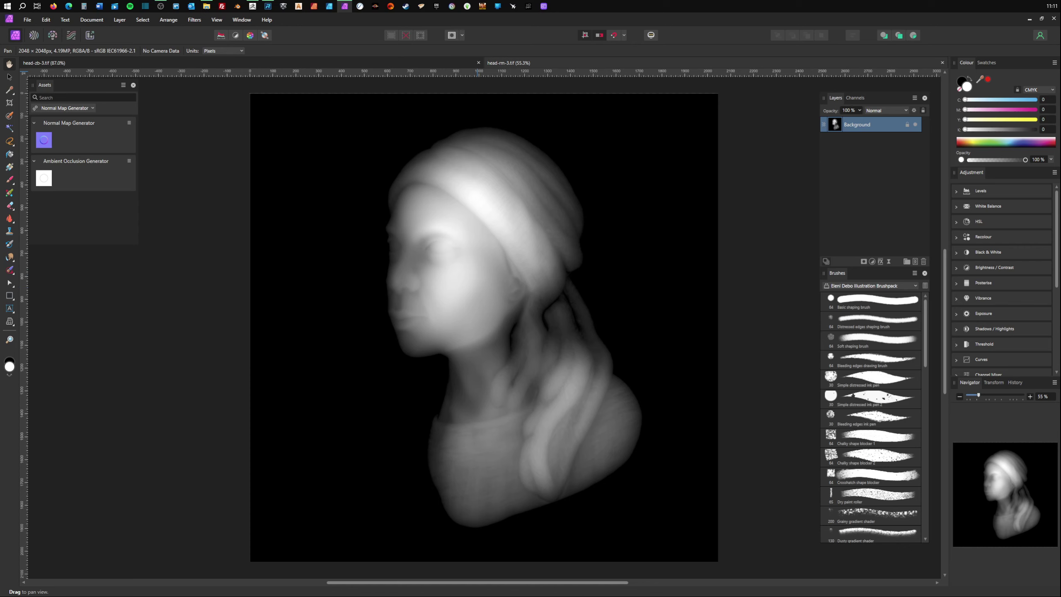
In Relief Maker, set the relief's height scale to 10% and return to the head scene in Relief Perspective.
{"action": "left_click", "coordinate": [268, 6]}
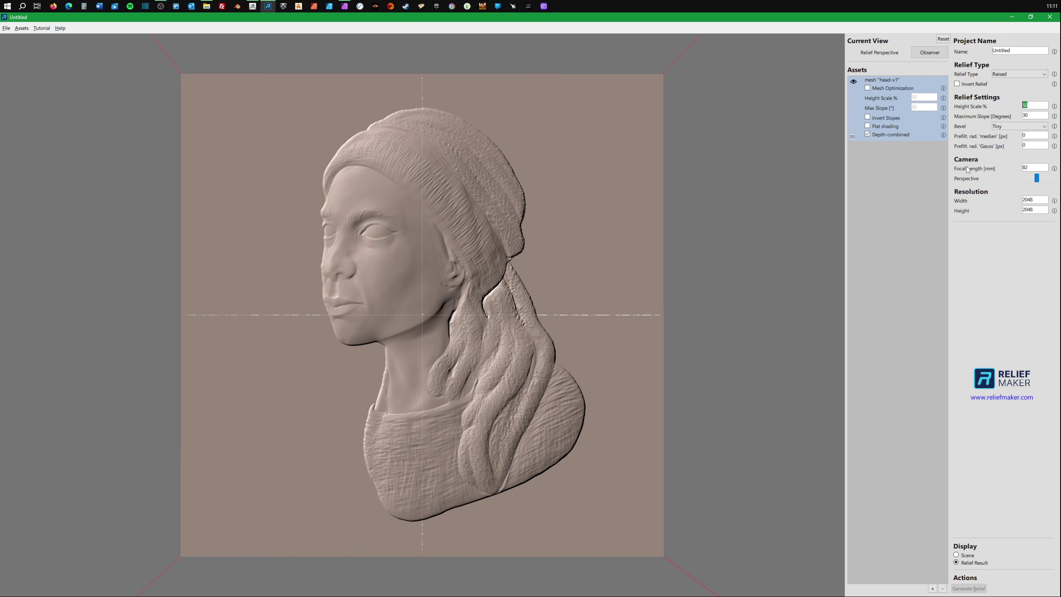
{"action": "type", "text": "10"}
{"action": "left_click_drag", "start_coordinate": [453, 191], "coordinate": [473, 216]}
{"action": "left_click", "coordinate": [899, 53]}
{"action": "left_click_drag", "start_coordinate": [550, 261], "coordinate": [559, 262]}
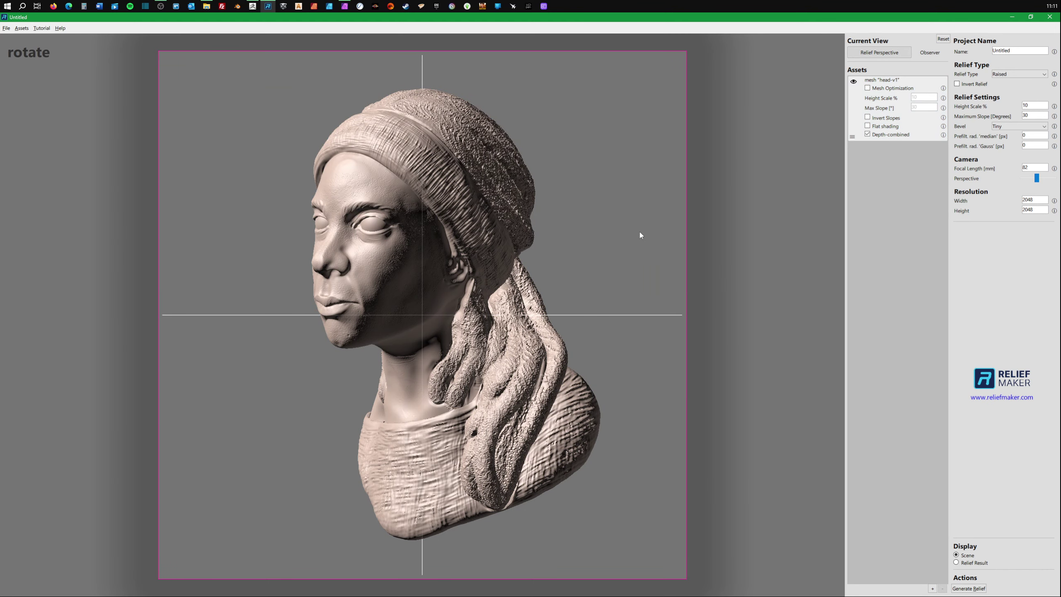
Generate the three-quarter head relief and tilt the view to see its depth.
{"action": "left_click", "coordinate": [969, 588]}
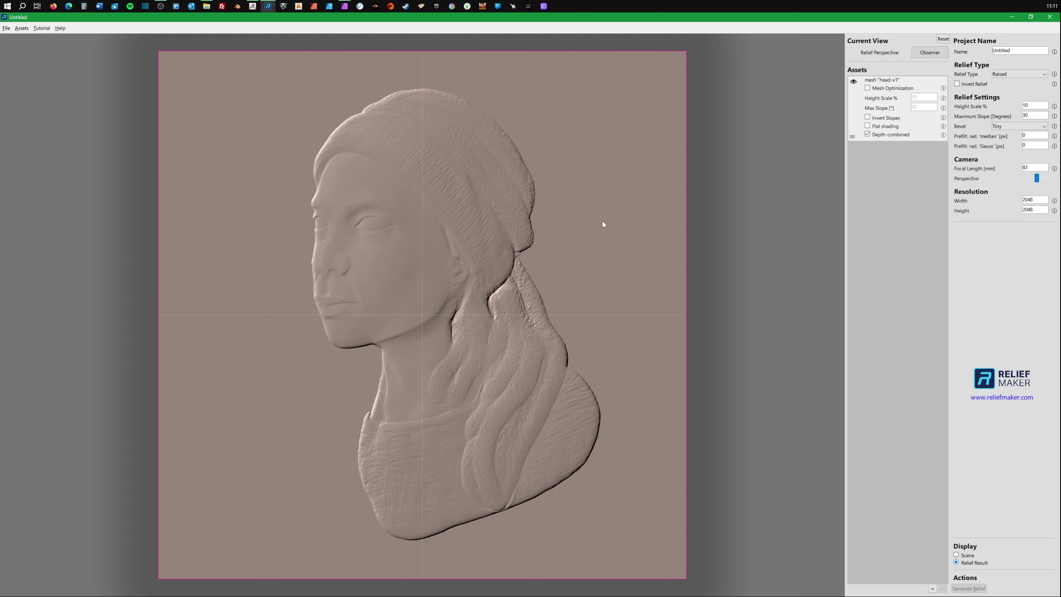
{"action": "left_click_drag", "start_coordinate": [608, 217], "coordinate": [761, 167]}
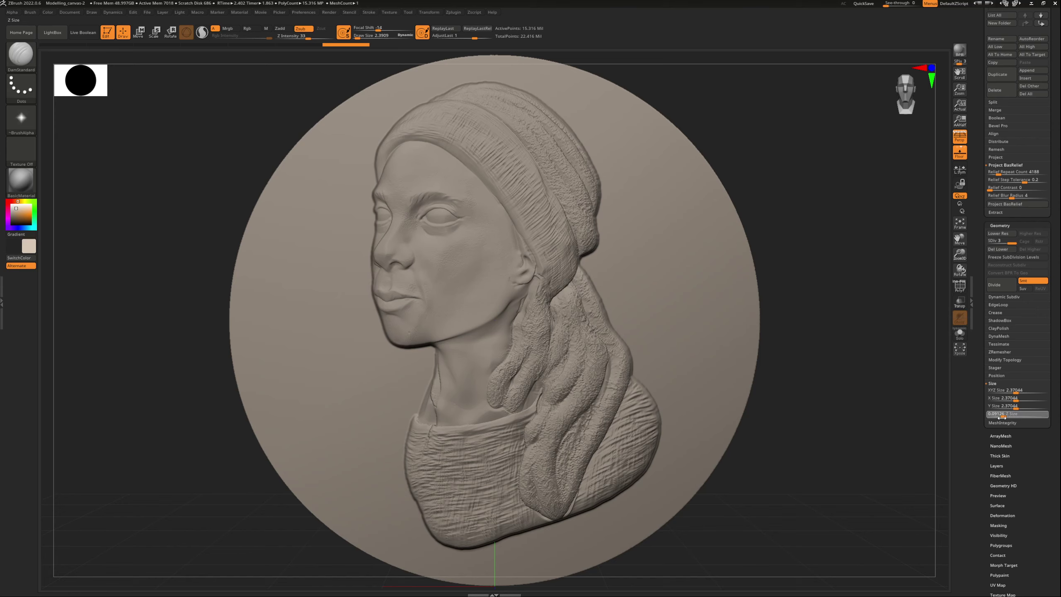
In ZBrush, reduce the disc relief's Z Size to about 0.015 and reposition the light to reveal its surface detail.
{"action": "left_click_drag", "start_coordinate": [998, 418], "coordinate": [1000, 420]}
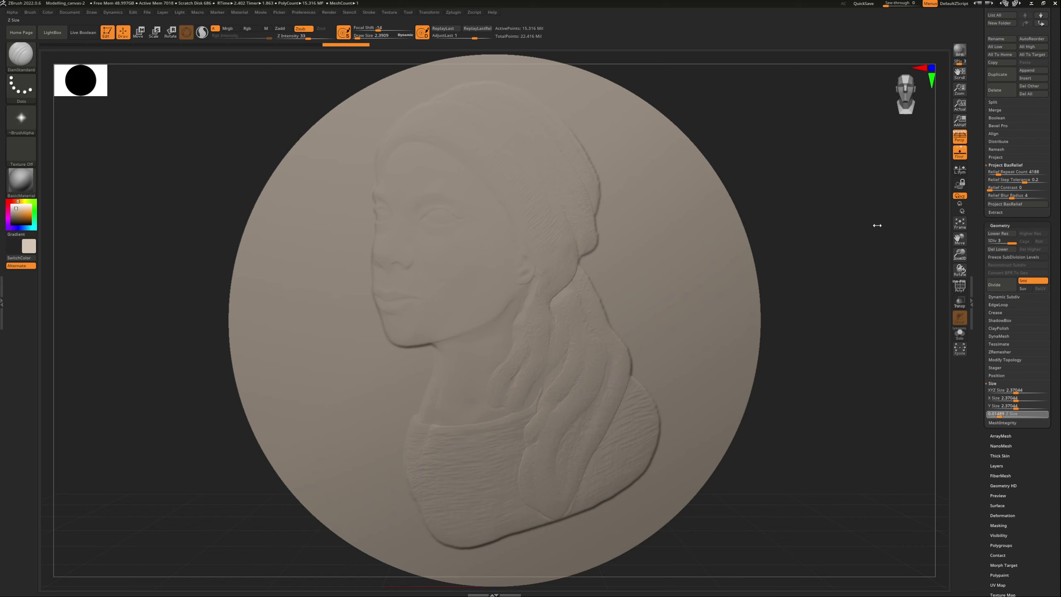
{"action": "left_click", "coordinate": [180, 12]}
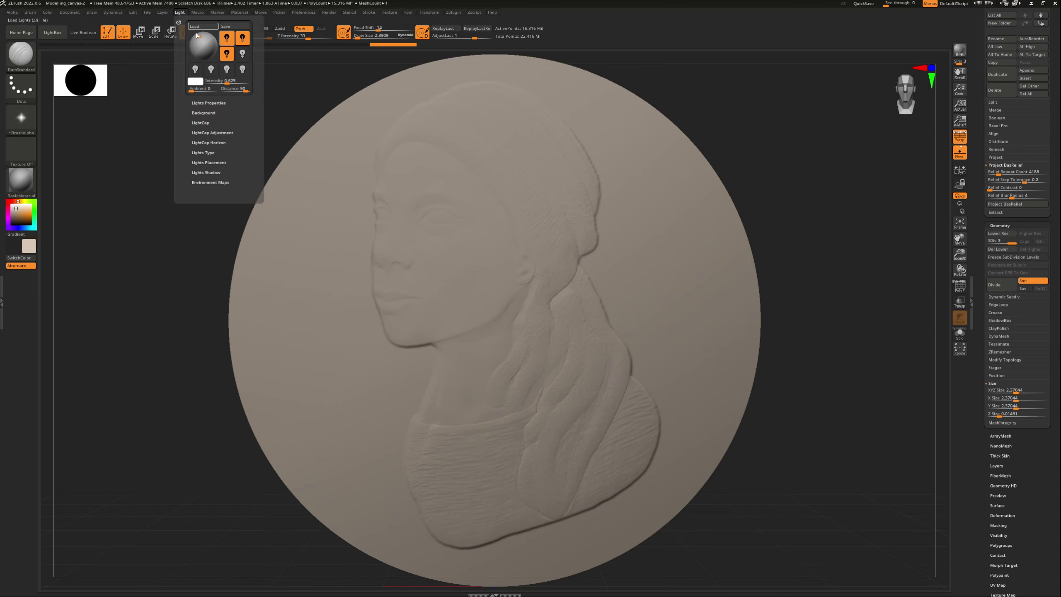
{"action": "mouse_move", "coordinate": [197, 36]}
{"action": "left_mouse_down"}
{"action": "mouse_move", "coordinate": [213, 47]}
{"action": "mouse_move", "coordinate": [204, 44]}
{"action": "left_mouse_up"}
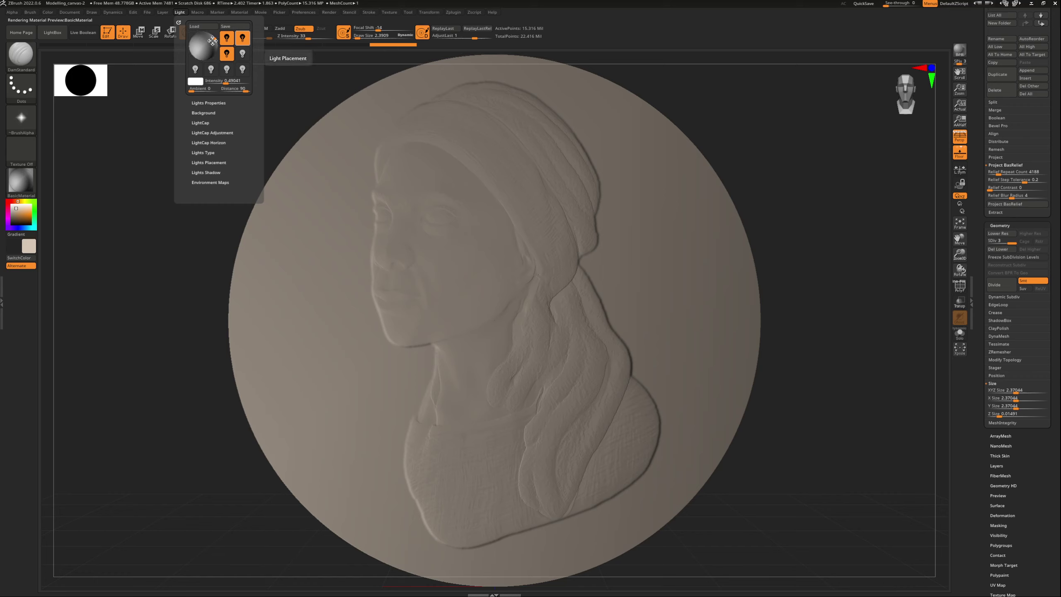
{"action": "left_click", "coordinate": [210, 44]}
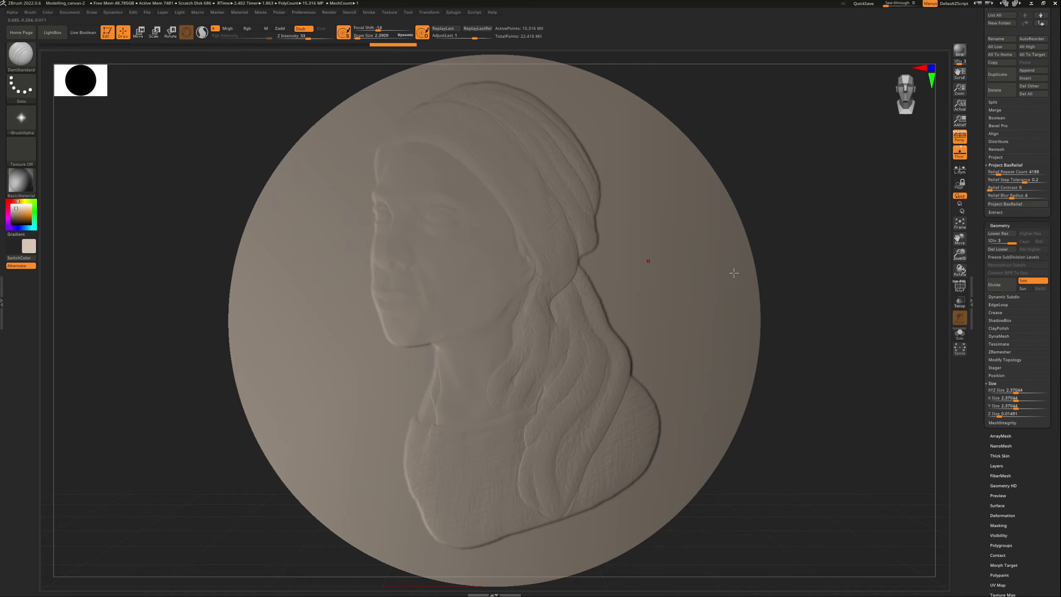
{"action": "mouse_move", "coordinate": [779, 207]}
{"action": "left_mouse_down"}
{"action": "mouse_move", "coordinate": [787, 235]}
{"action": "mouse_move", "coordinate": [758, 201]}
{"action": "mouse_move", "coordinate": [786, 218]}
{"action": "mouse_move", "coordinate": [772, 218]}
{"action": "mouse_move", "coordinate": [785, 218]}
{"action": "mouse_move", "coordinate": [782, 204]}
{"action": "mouse_move", "coordinate": [775, 220]}
{"action": "mouse_move", "coordinate": [783, 212]}
{"action": "left_mouse_up"}
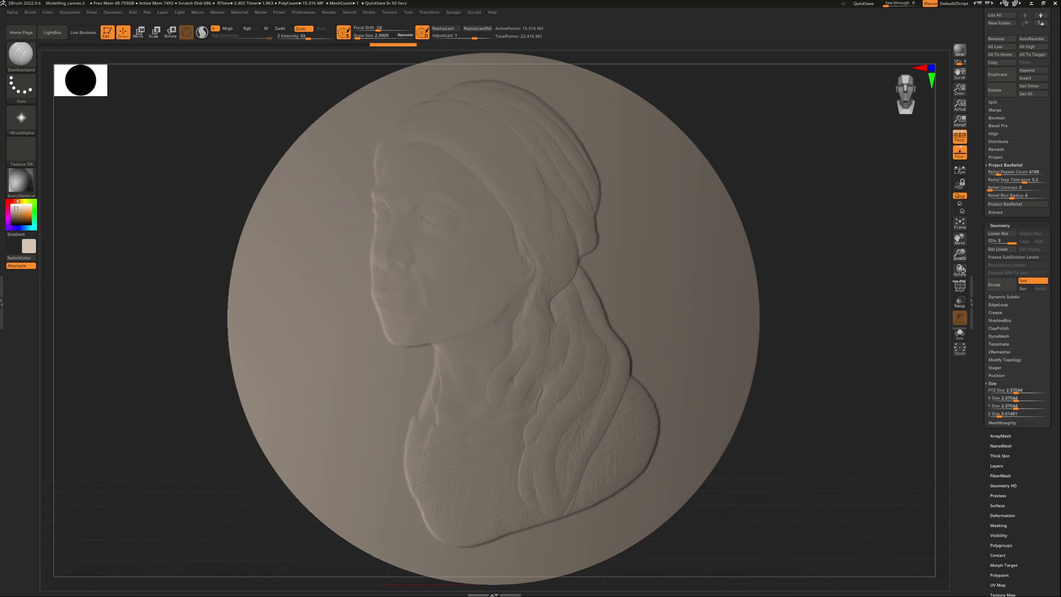
{"action": "left_click_drag", "start_coordinate": [791, 261], "coordinate": [801, 315]}
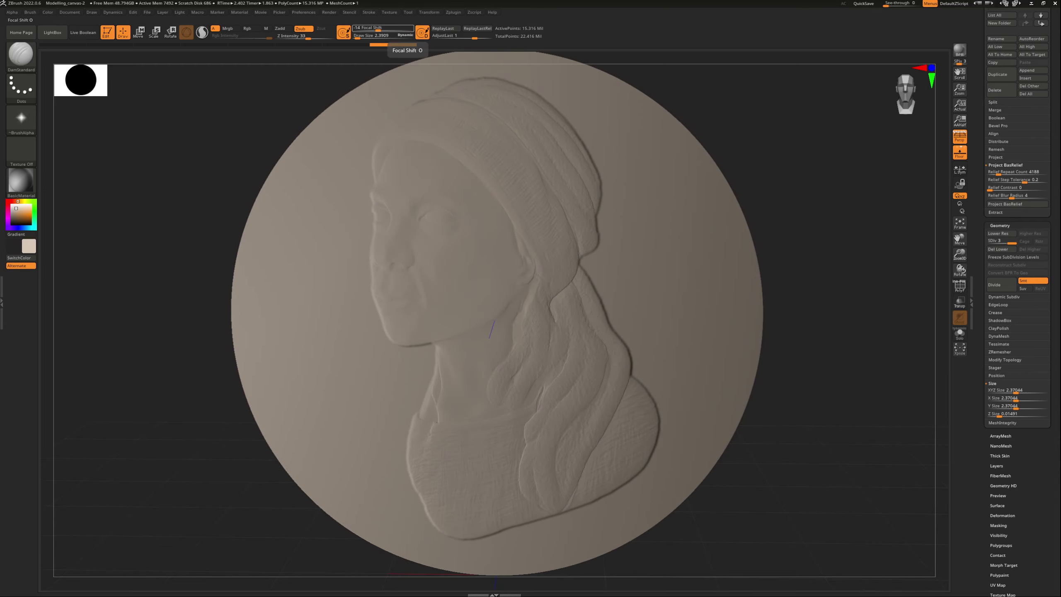
Alternate between Relief Maker and ZBrush to compare the flattened reliefs, both as a whole and close up on the face and hair.
{"action": "key", "text": "alt+Tab"}
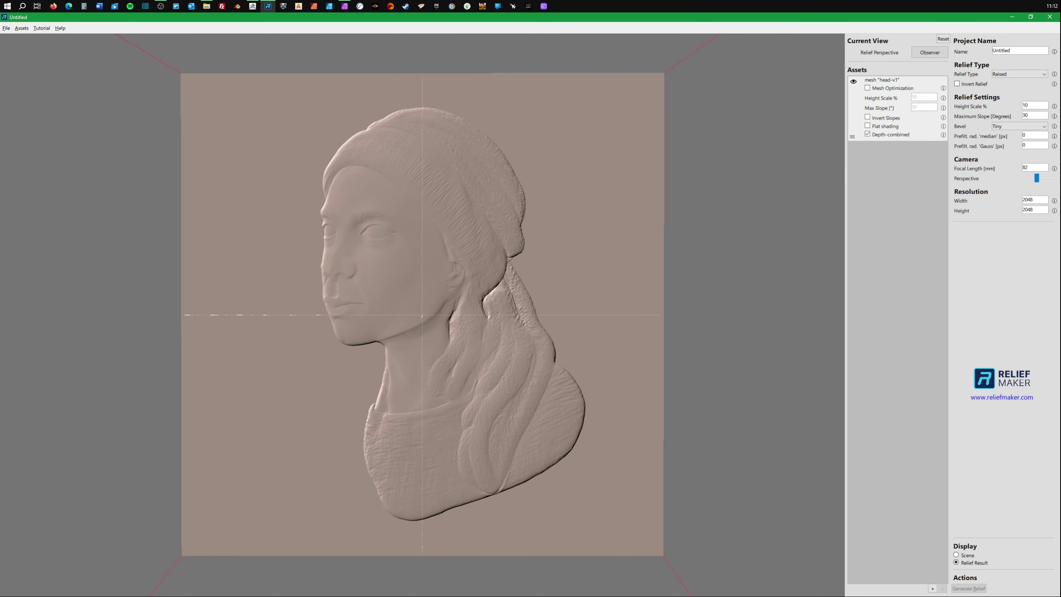
{"action": "left_click_drag", "start_coordinate": [422, 314], "coordinate": [422, 272]}
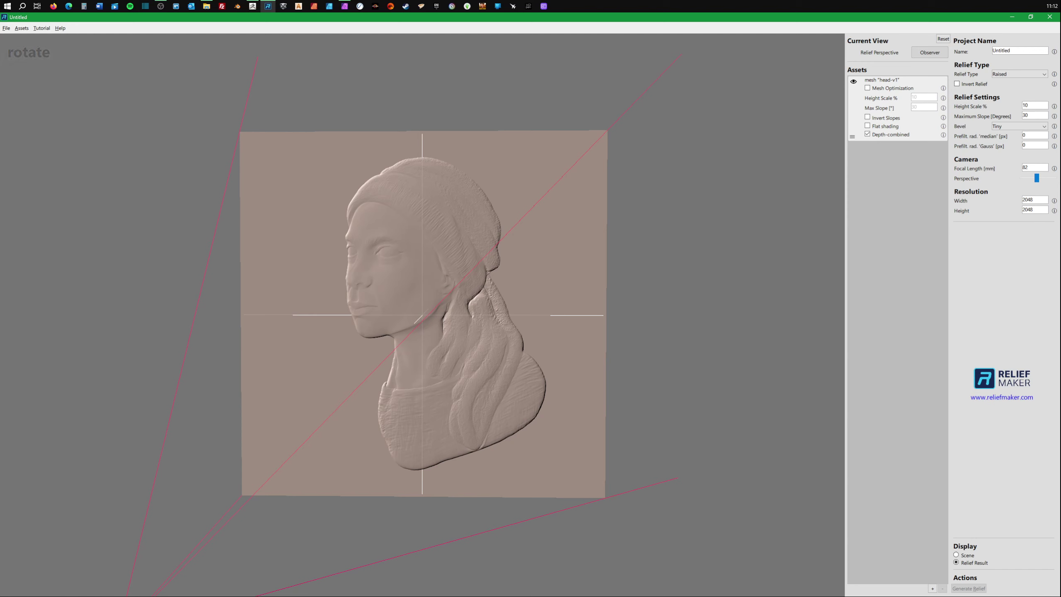
{"action": "key", "text": "alt+Tab"}
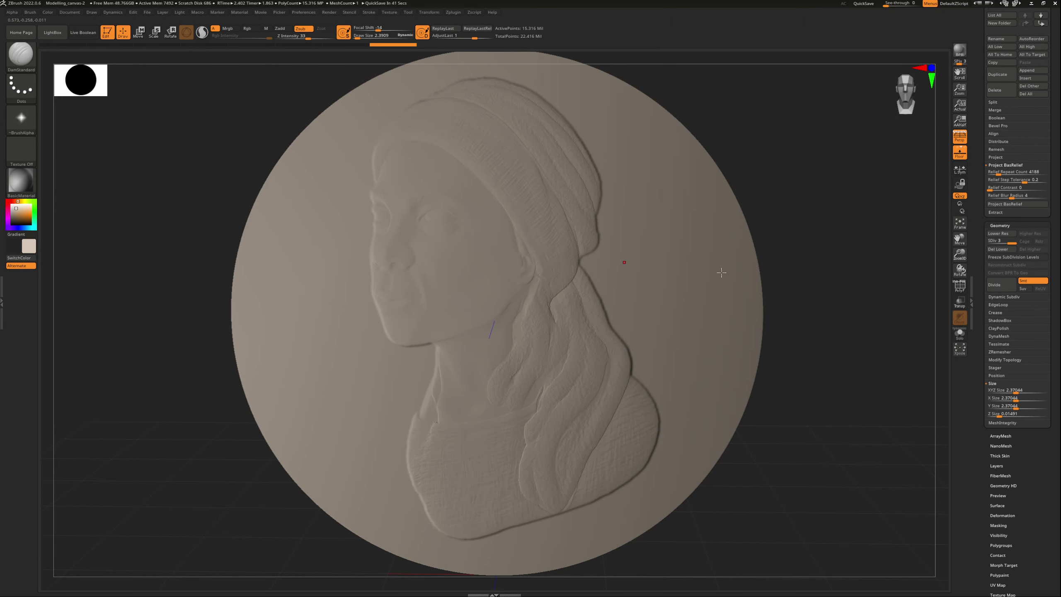
{"action": "left_click_drag", "start_coordinate": [970, 254], "coordinate": [1040, 240]}
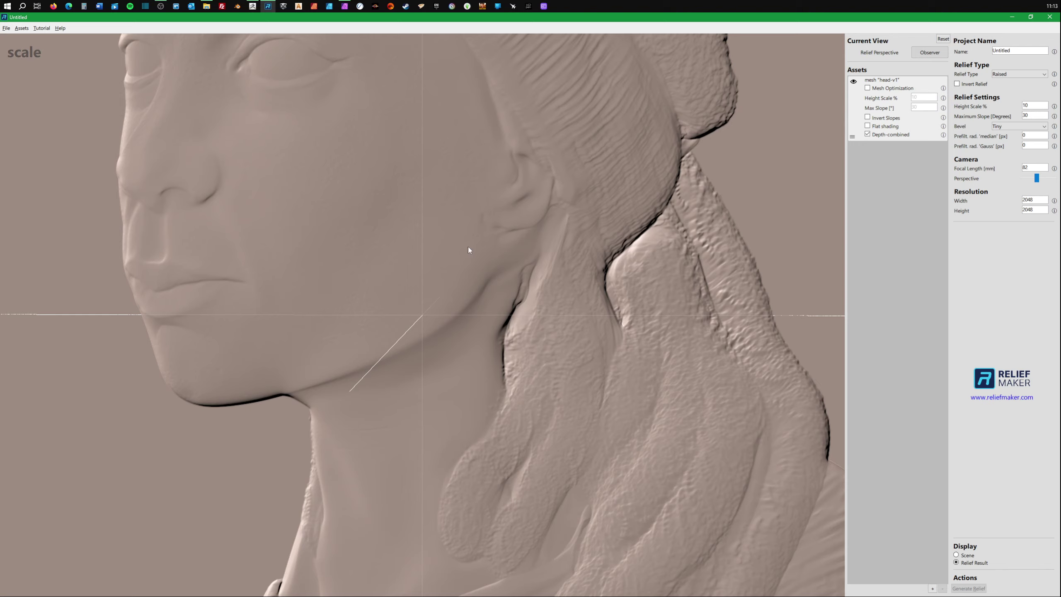
{"action": "scroll", "coordinate": [681, 236], "scroll_direction": "down", "scroll_amount": 1}
{"action": "scroll", "coordinate": [558, 220], "scroll_direction": "down", "scroll_amount": 4}
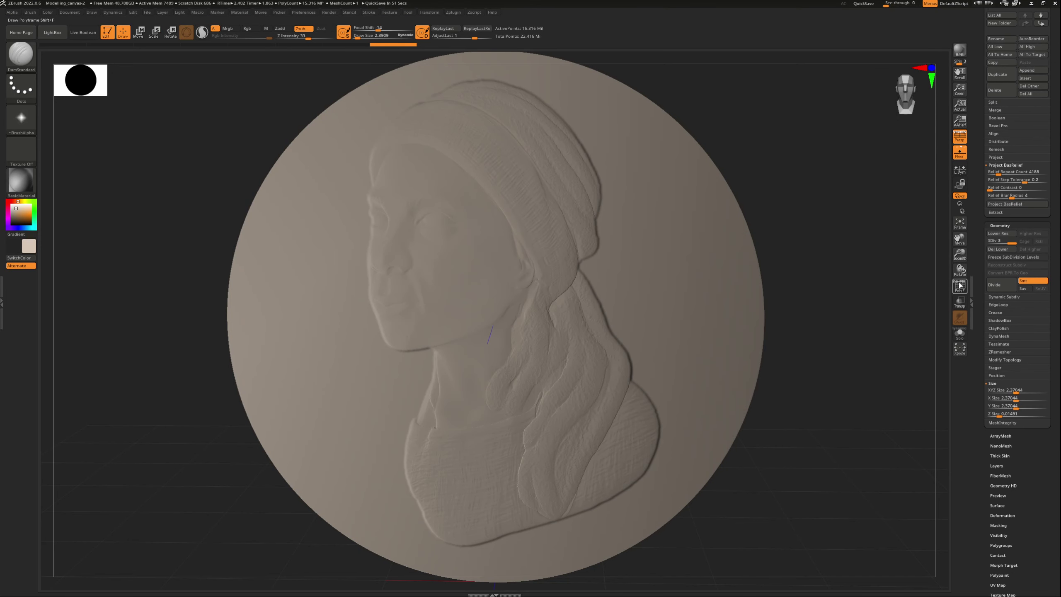
{"action": "scroll", "coordinate": [493, 322], "scroll_direction": "up", "scroll_amount": 5}
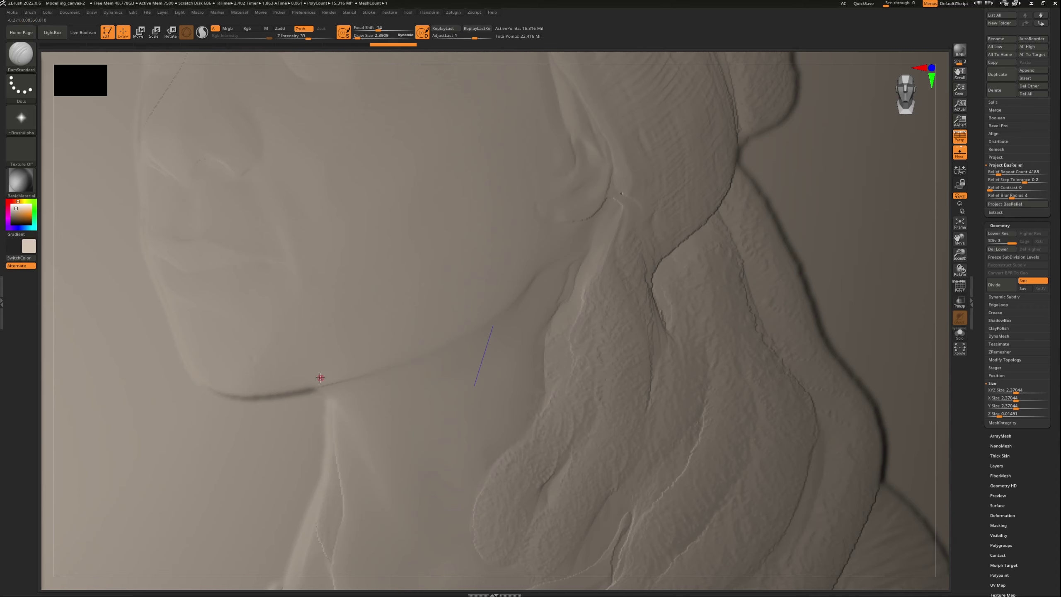
{"action": "left_click", "coordinate": [960, 224]}
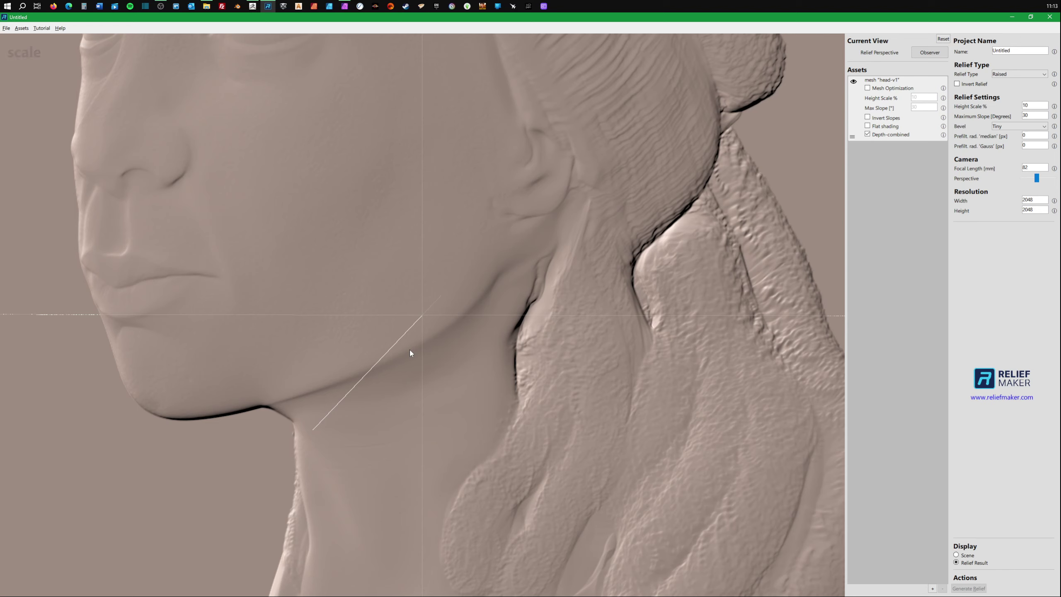
{"action": "scroll", "coordinate": [409, 350], "scroll_direction": "down", "scroll_amount": 5}
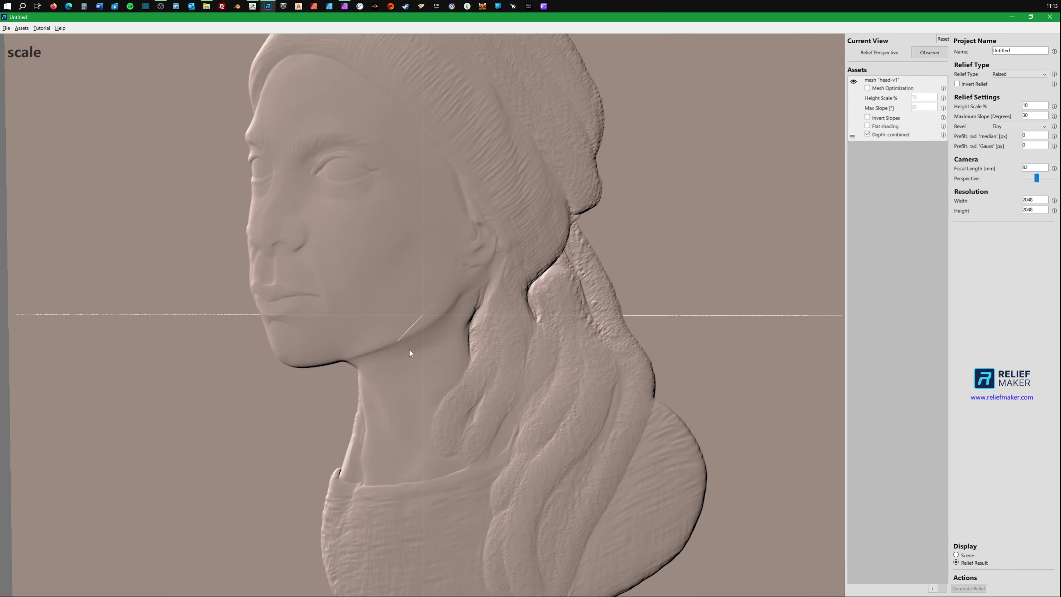
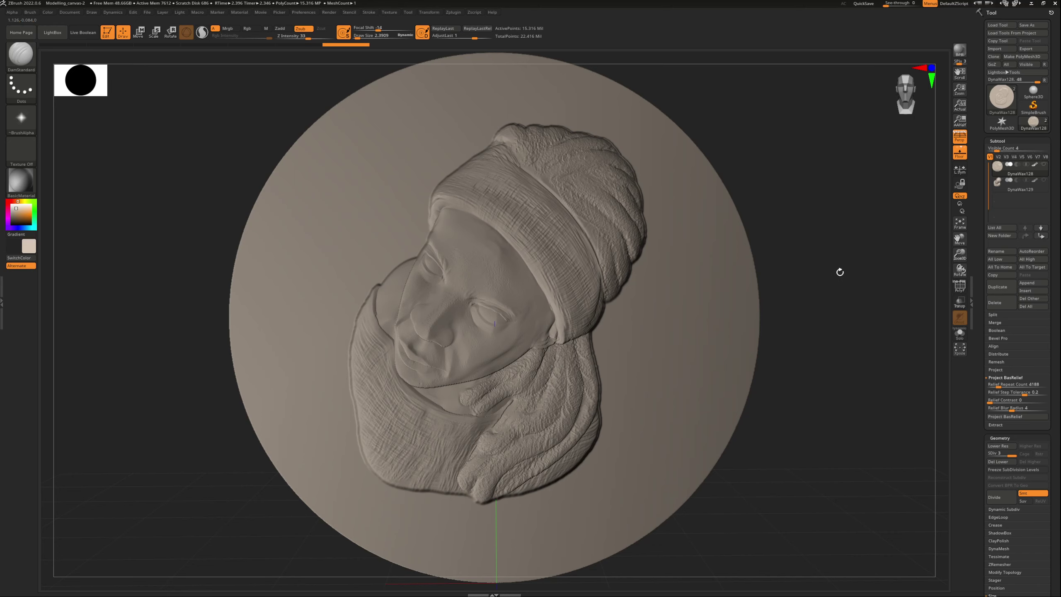
In ZBrush, undo the bas-relief projection on the disc.
{"action": "key", "text": "ctrl"}
{"action": "key", "text": "ctrl+z"}
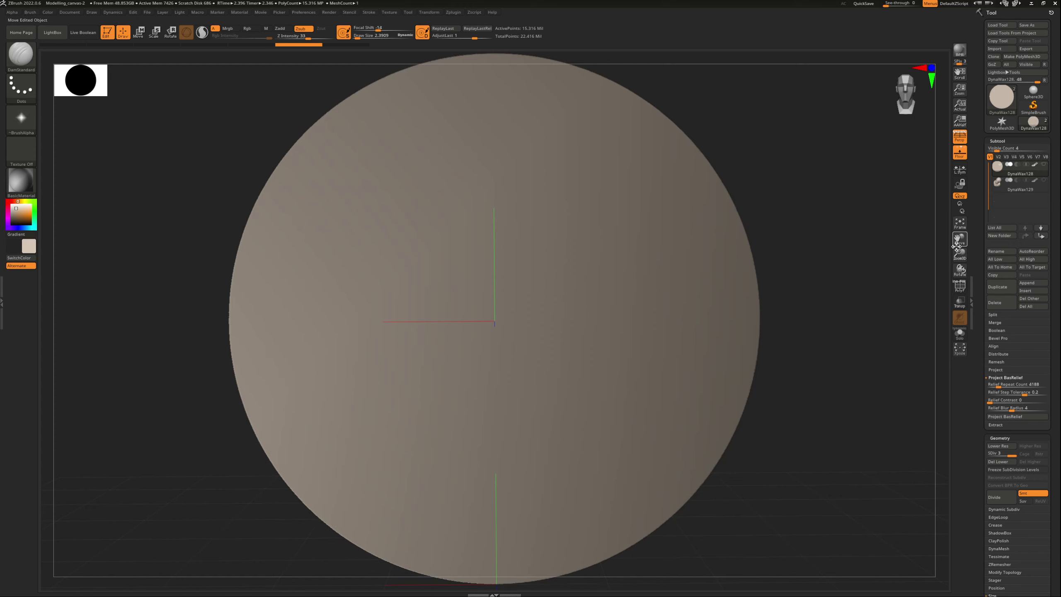
{"action": "left_click_drag", "start_coordinate": [961, 253], "coordinate": [928, 265]}
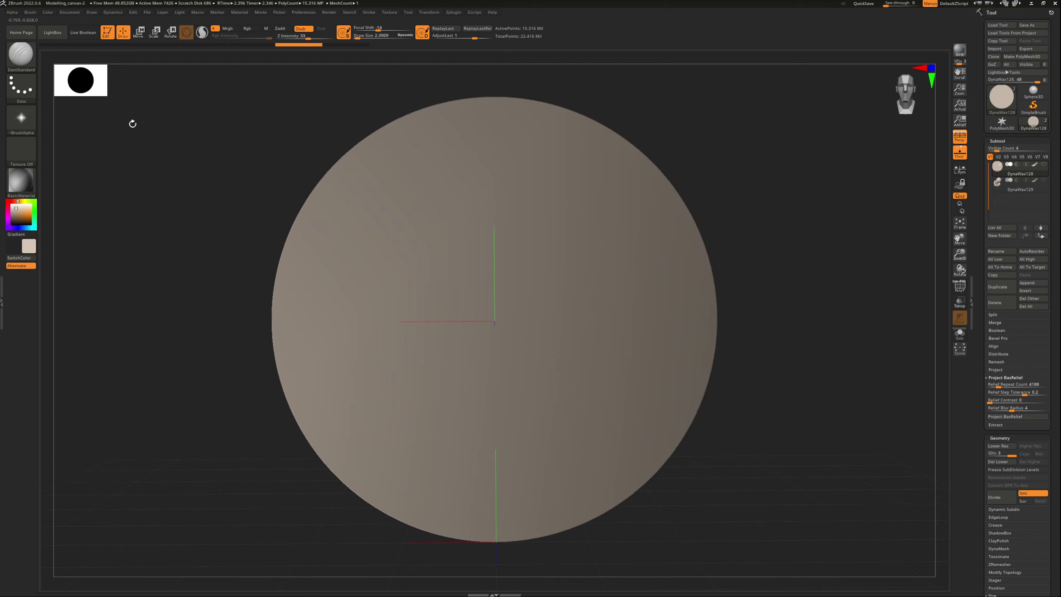
Set up the Clay brush with the DragRect stroke, the imported head-rm-3 alpha and a Focal Shift of -100.
{"action": "left_click", "coordinate": [23, 54]}
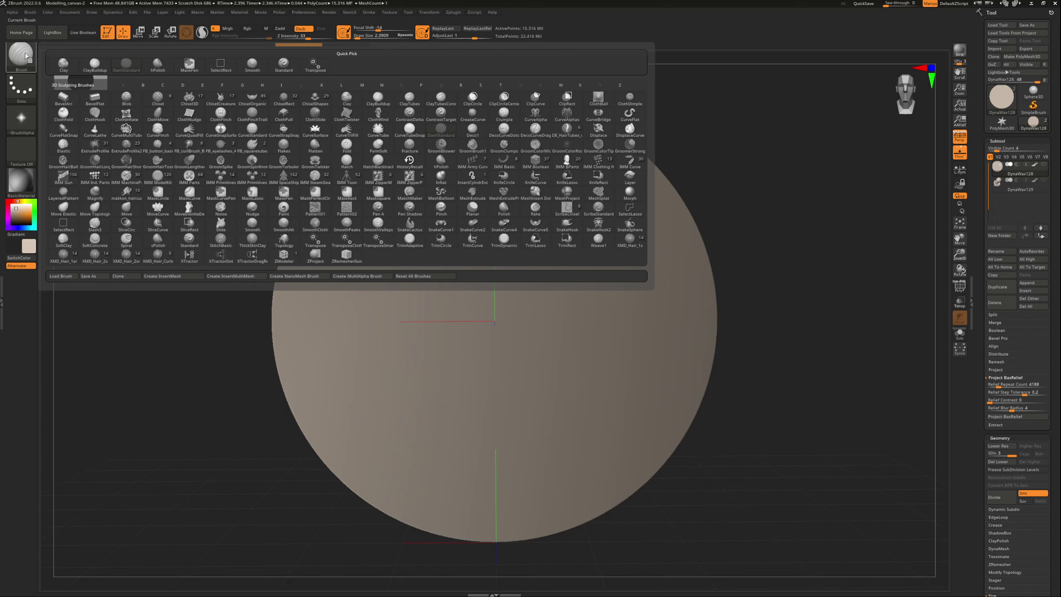
{"action": "left_click", "coordinate": [66, 67]}
{"action": "left_click", "coordinate": [20, 88]}
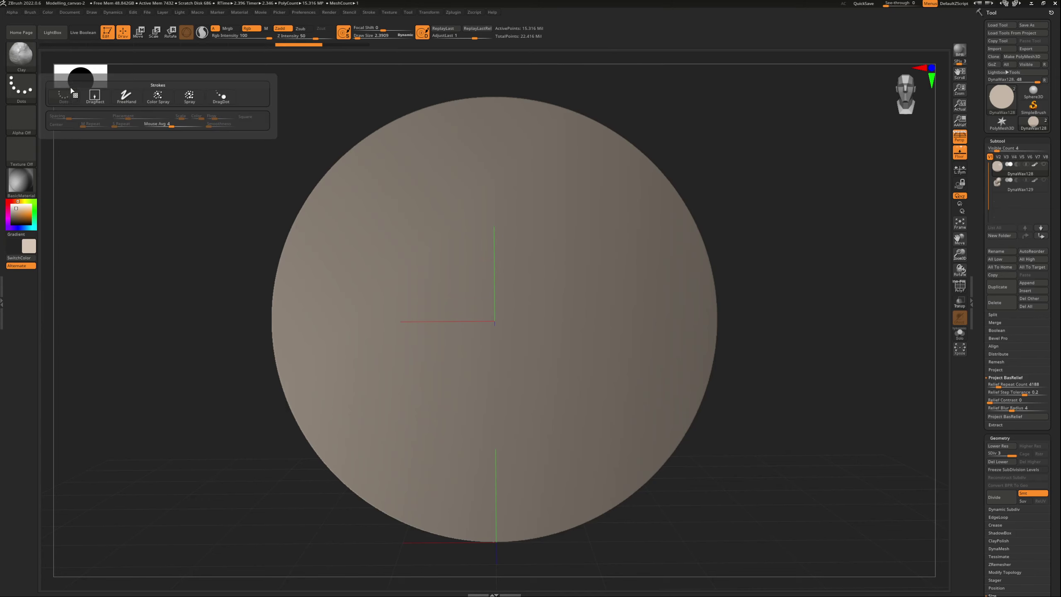
{"action": "left_click", "coordinate": [93, 98]}
{"action": "left_click", "coordinate": [20, 121]}
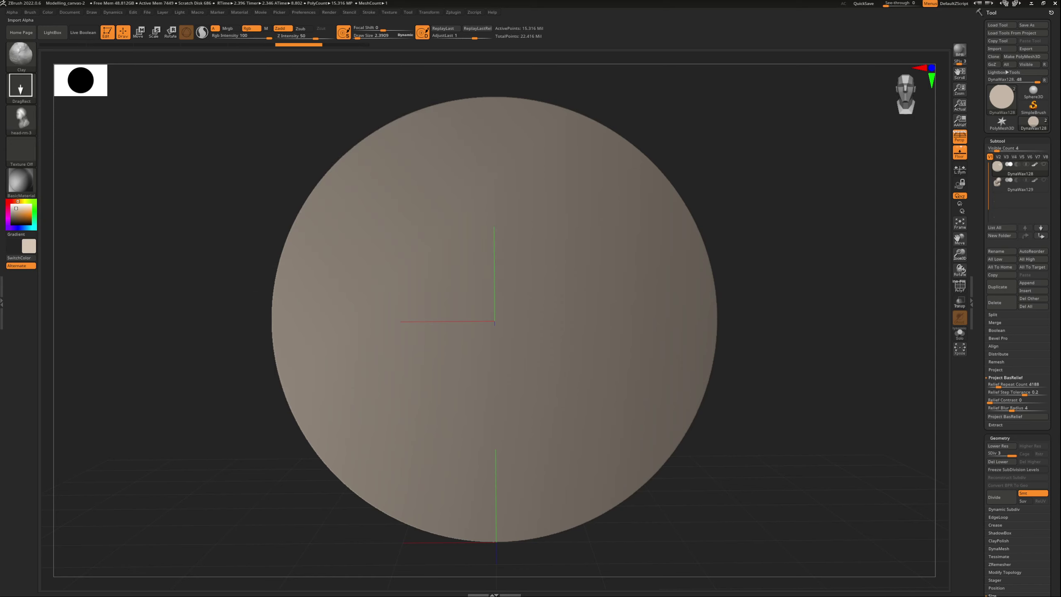
{"action": "left_click_drag", "start_coordinate": [374, 38], "coordinate": [356, 30]}
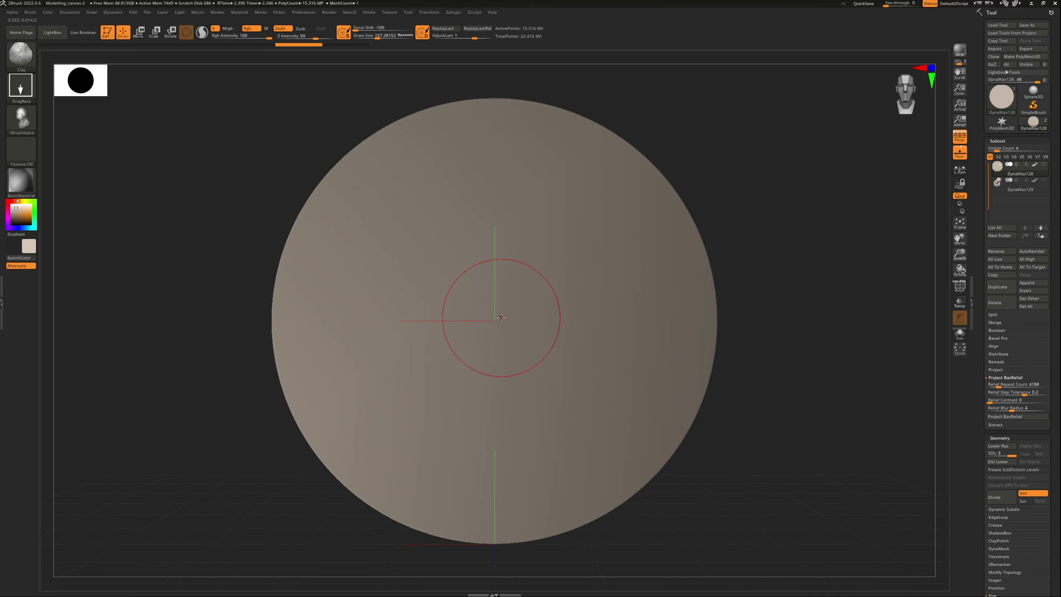
Stamp the head-rm-3 alpha outward from the disc's centre, redoing it larger so the bust fills the disc.
{"action": "left_click_drag", "start_coordinate": [495, 321], "coordinate": [568, 4]}
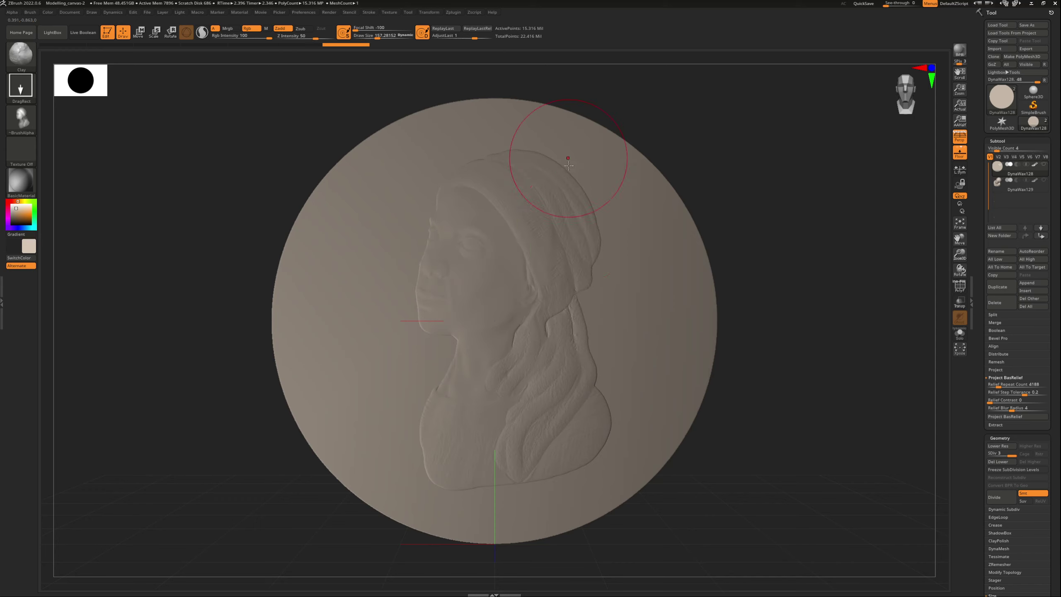
{"action": "key", "text": "ctrl+z"}
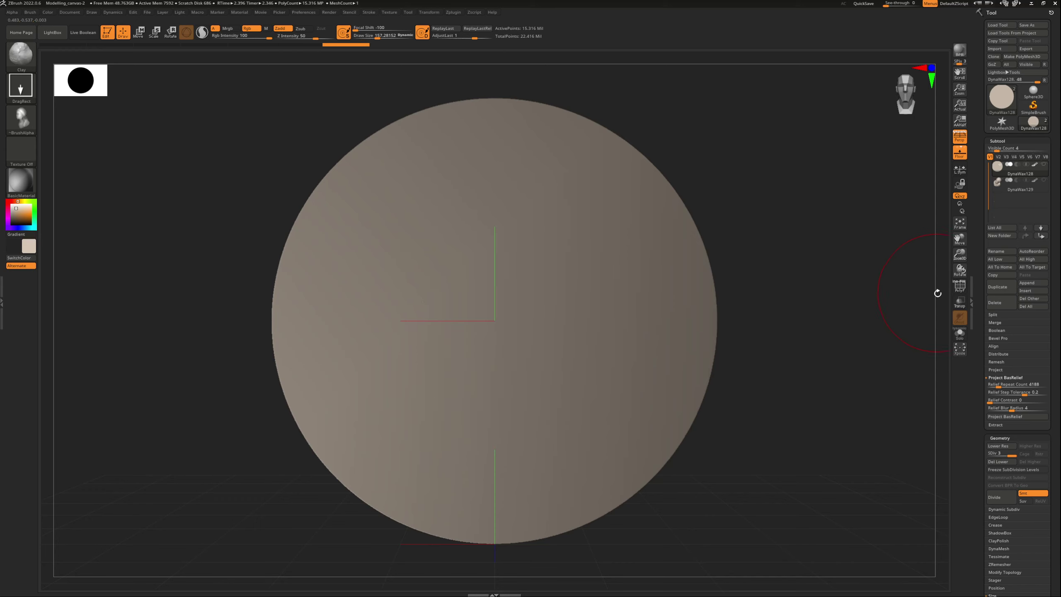
{"action": "left_click_drag", "start_coordinate": [960, 255], "coordinate": [911, 272]}
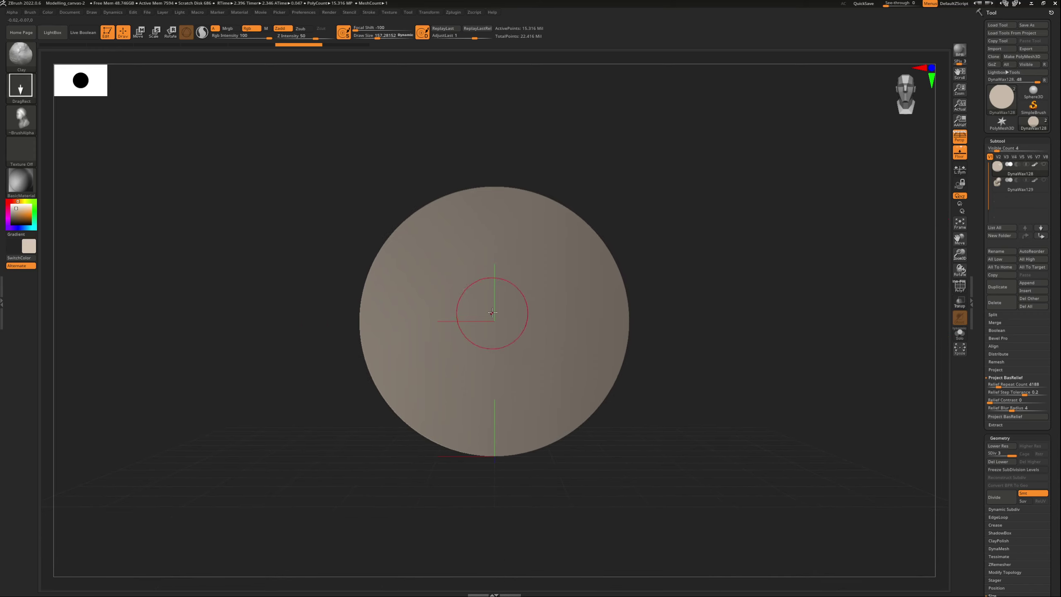
{"action": "mouse_move", "coordinate": [494, 322]}
{"action": "left_mouse_down"}
{"action": "mouse_move", "coordinate": [524, 137]}
{"action": "mouse_move", "coordinate": [536, 127]}
{"action": "left_mouse_up"}
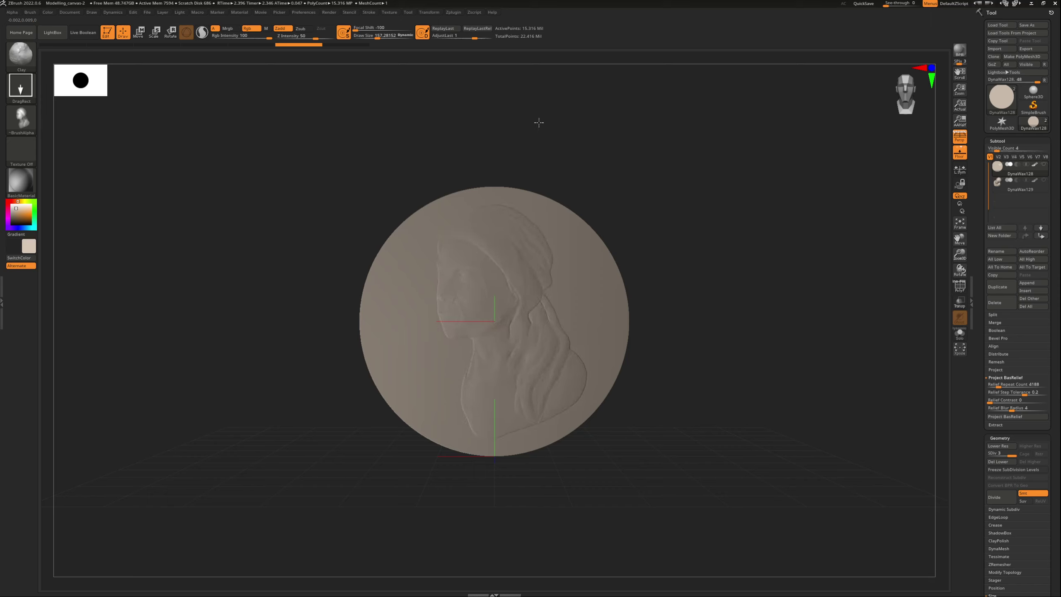
Raise the stamped disc's Z Size to about 0.09 and inspect the relief at an angle and face-on.
{"action": "mouse_move", "coordinate": [782, 235]}
{"action": "left_mouse_down"}
{"action": "mouse_move", "coordinate": [785, 279]}
{"action": "mouse_move", "coordinate": [794, 215]}
{"action": "mouse_move", "coordinate": [772, 166]}
{"action": "mouse_move", "coordinate": [782, 142]}
{"action": "mouse_move", "coordinate": [713, 106]}
{"action": "mouse_move", "coordinate": [782, 263]}
{"action": "mouse_move", "coordinate": [786, 255]}
{"action": "left_mouse_up"}
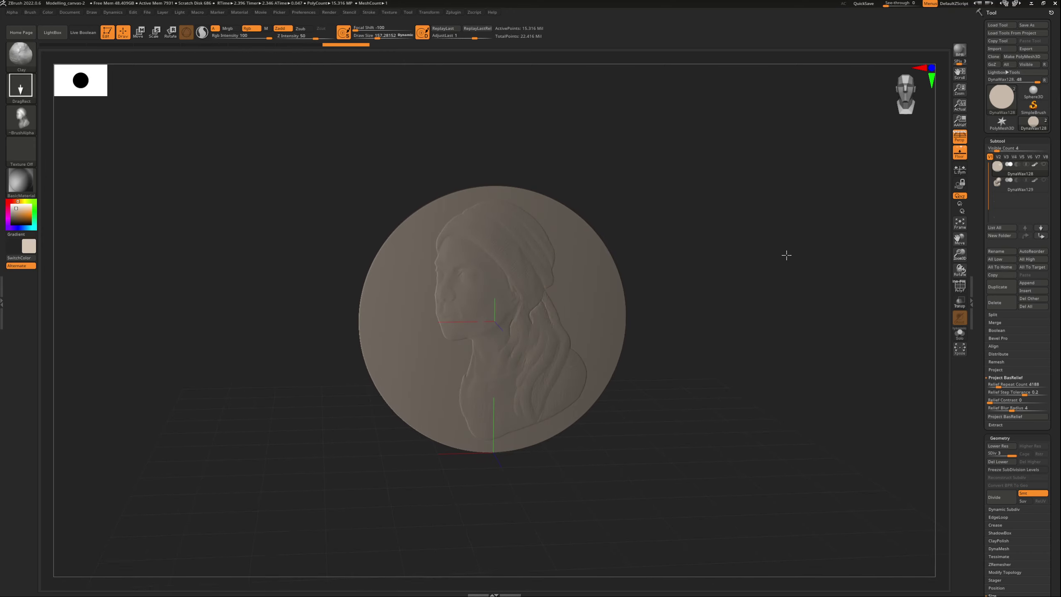
{"action": "left_click_drag", "start_coordinate": [960, 253], "coordinate": [955, 228]}
{"action": "mouse_move", "coordinate": [853, 230]}
{"action": "left_mouse_down"}
{"action": "mouse_move", "coordinate": [843, 247]}
{"action": "mouse_move", "coordinate": [855, 213]}
{"action": "mouse_move", "coordinate": [844, 237]}
{"action": "mouse_move", "coordinate": [859, 224]}
{"action": "mouse_move", "coordinate": [849, 218]}
{"action": "mouse_move", "coordinate": [854, 235]}
{"action": "left_mouse_up"}
{"action": "left_click_drag", "start_coordinate": [960, 254], "coordinate": [1001, 244]}
{"action": "key", "text": "f"}
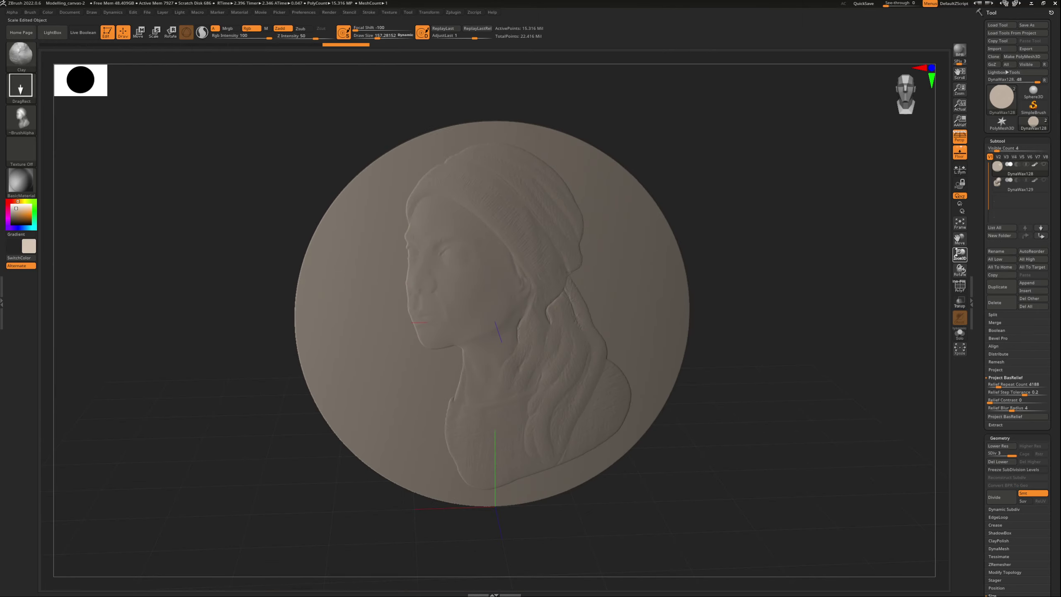
{"action": "mouse_move", "coordinate": [881, 272]}
{"action": "left_mouse_down"}
{"action": "mouse_move", "coordinate": [850, 247]}
{"action": "mouse_move", "coordinate": [841, 284]}
{"action": "mouse_move", "coordinate": [861, 280]}
{"action": "mouse_move", "coordinate": [841, 282]}
{"action": "mouse_move", "coordinate": [848, 272]}
{"action": "mouse_move", "coordinate": [841, 287]}
{"action": "mouse_move", "coordinate": [848, 266]}
{"action": "mouse_move", "coordinate": [853, 298]}
{"action": "mouse_move", "coordinate": [838, 293]}
{"action": "mouse_move", "coordinate": [857, 287]}
{"action": "mouse_move", "coordinate": [841, 304]}
{"action": "mouse_move", "coordinate": [851, 303]}
{"action": "mouse_move", "coordinate": [863, 251]}
{"action": "left_mouse_up"}
{"action": "left_click", "coordinate": [993, 595]}
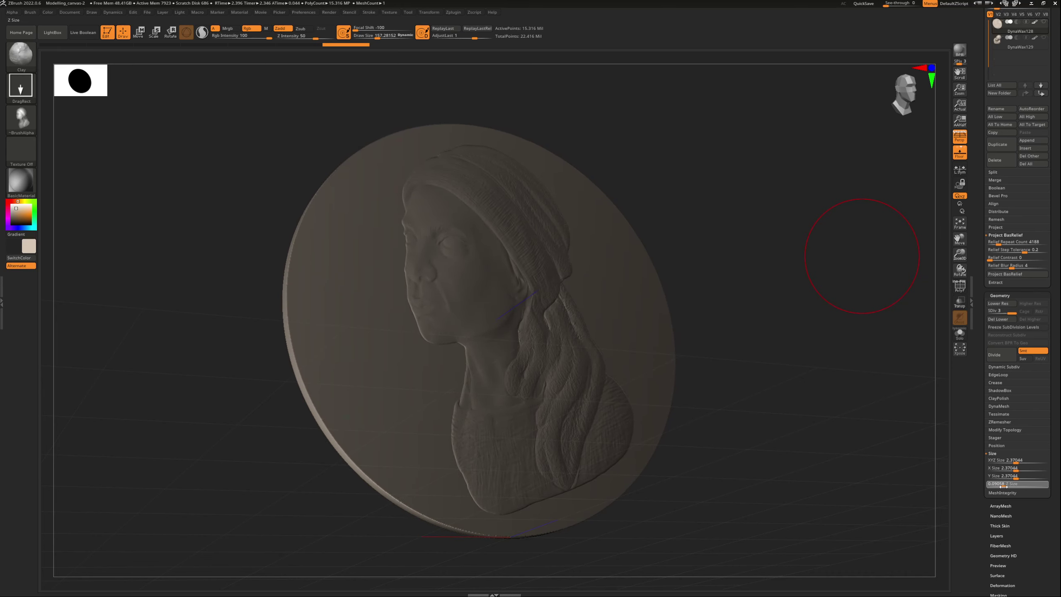
{"action": "left_click", "coordinate": [1004, 486]}
{"action": "left_click_drag", "start_coordinate": [865, 392], "coordinate": [848, 427], "text": "shift"}
{"action": "mouse_move", "coordinate": [836, 361]}
{"action": "left_mouse_down"}
{"action": "mouse_move", "coordinate": [843, 375]}
{"action": "mouse_move", "coordinate": [845, 350]}
{"action": "mouse_move", "coordinate": [834, 343]}
{"action": "mouse_move", "coordinate": [763, 342]}
{"action": "mouse_move", "coordinate": [768, 351]}
{"action": "mouse_move", "coordinate": [846, 355]}
{"action": "mouse_move", "coordinate": [834, 370]}
{"action": "mouse_move", "coordinate": [842, 353]}
{"action": "mouse_move", "coordinate": [843, 367]}
{"action": "mouse_move", "coordinate": [828, 362]}
{"action": "mouse_move", "coordinate": [846, 357]}
{"action": "mouse_move", "coordinate": [837, 358]}
{"action": "left_mouse_up"}
{"action": "key", "text": "ctrl"}
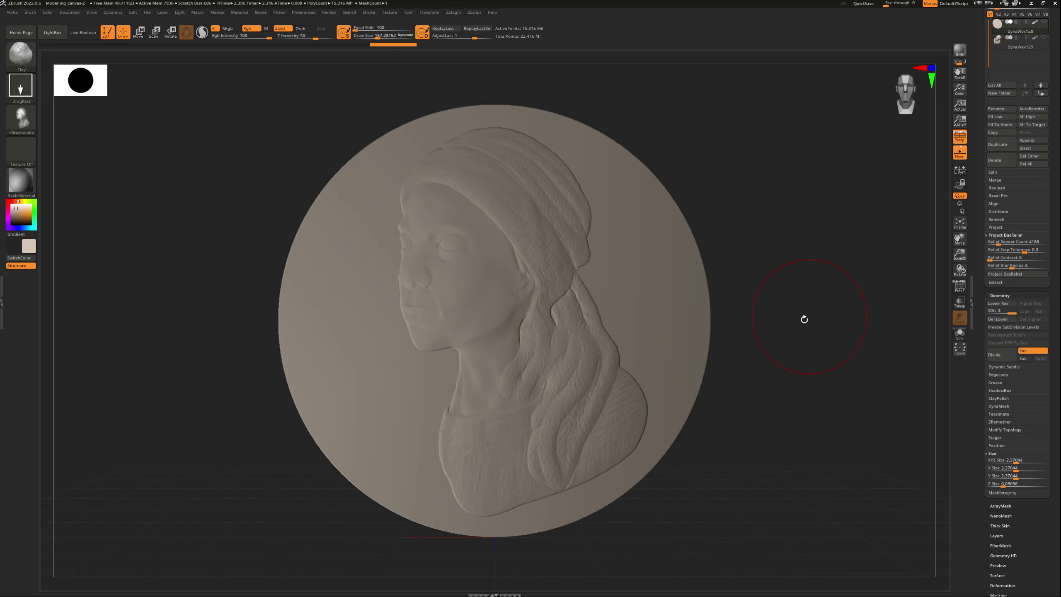
Undo the Z Size change and the head-rm-3 stamp on the disc.
{"action": "key", "text": "ctrl+z"}
{"action": "key", "text": "ctrl+z"}
{"action": "key", "text": "ctrl+z"}
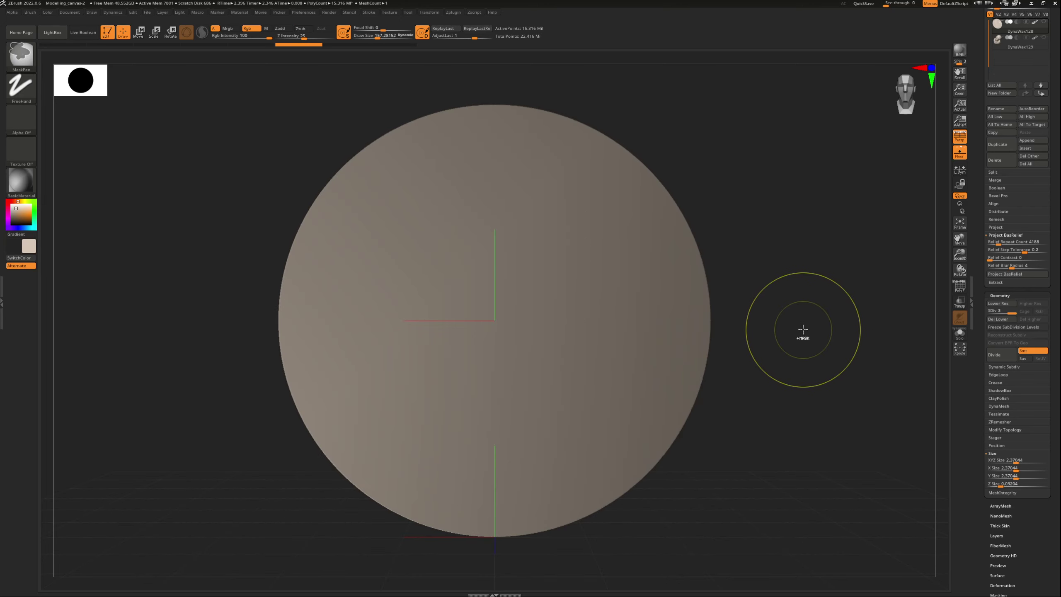
Load the ZBrush head height map as the brush alpha and stamp it outward from the disc's centre, redoing it larger to fill the disc.
{"action": "left_click", "coordinate": [20, 119]}
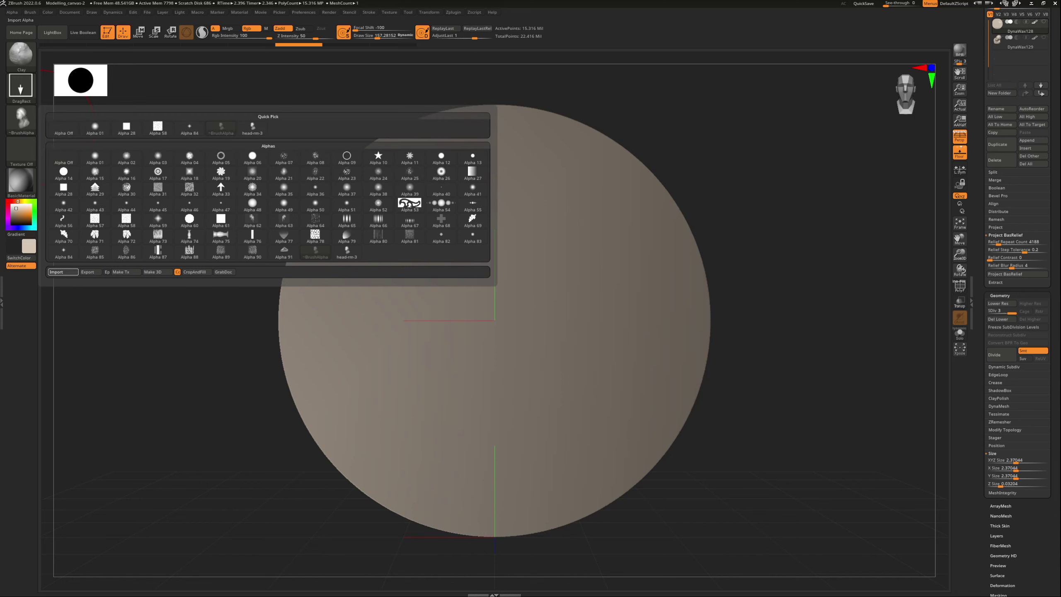
{"action": "left_click", "coordinate": [252, 126]}
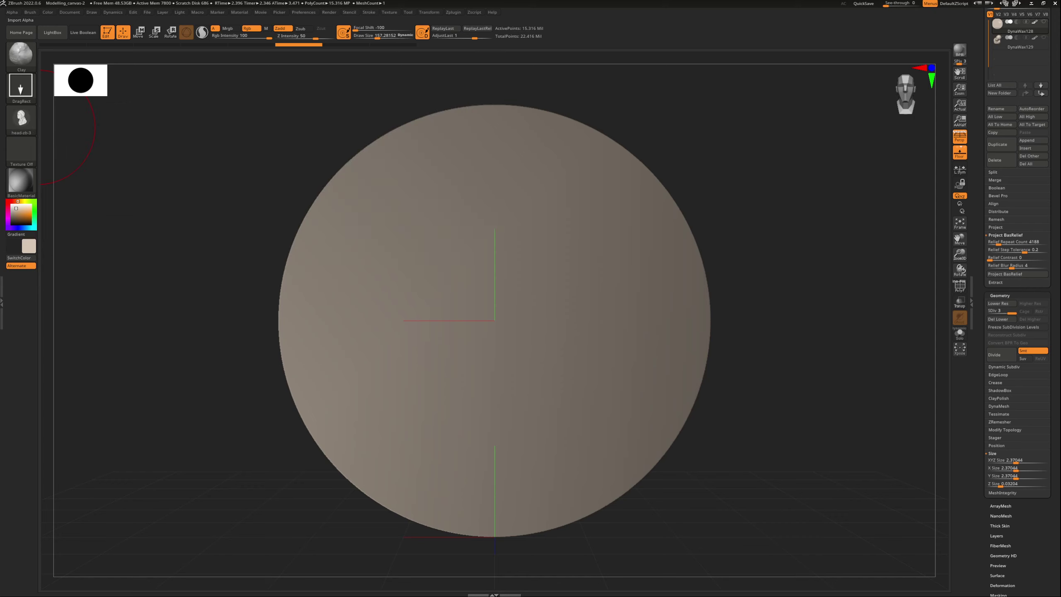
{"action": "mouse_move", "coordinate": [495, 322]}
{"action": "left_mouse_down"}
{"action": "mouse_move", "coordinate": [506, 82]}
{"action": "mouse_move", "coordinate": [521, 45]}
{"action": "left_mouse_up"}
{"action": "key", "text": "ctrl+z"}
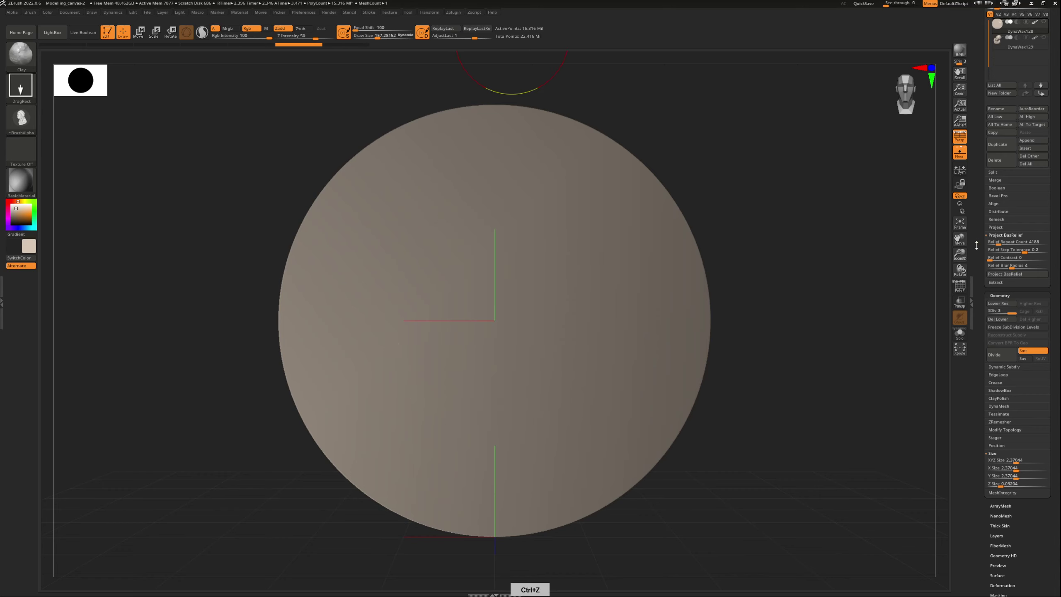
{"action": "right_click_drag", "start_coordinate": [521, 47], "coordinate": [567, 320], "text": "ctrl"}
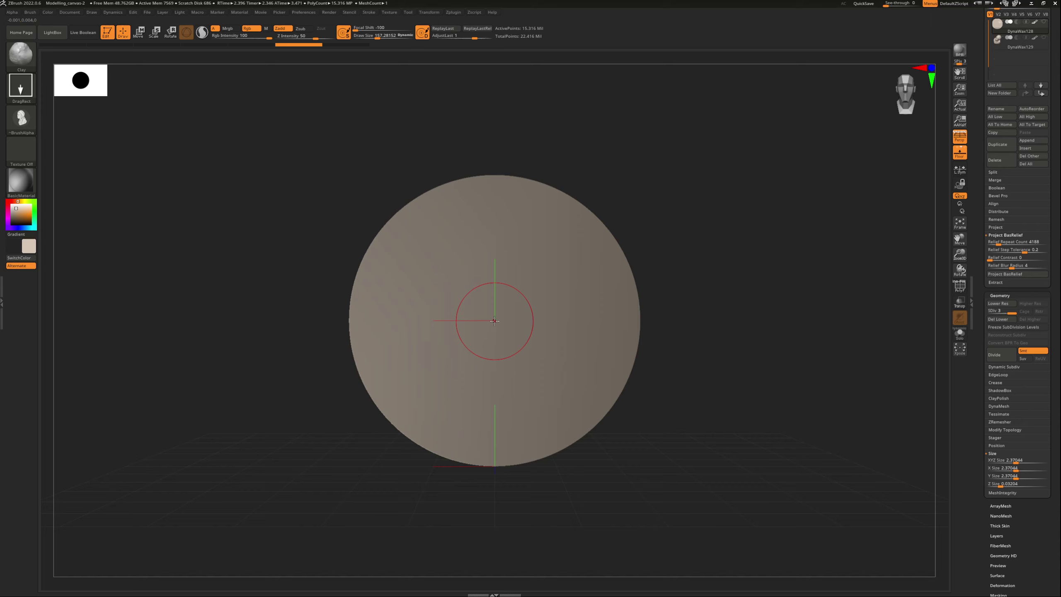
{"action": "mouse_move", "coordinate": [494, 320]}
{"action": "left_mouse_down"}
{"action": "mouse_move", "coordinate": [495, 128]}
{"action": "mouse_move", "coordinate": [511, 1]}
{"action": "left_mouse_up"}
{"action": "key", "text": "shift"}
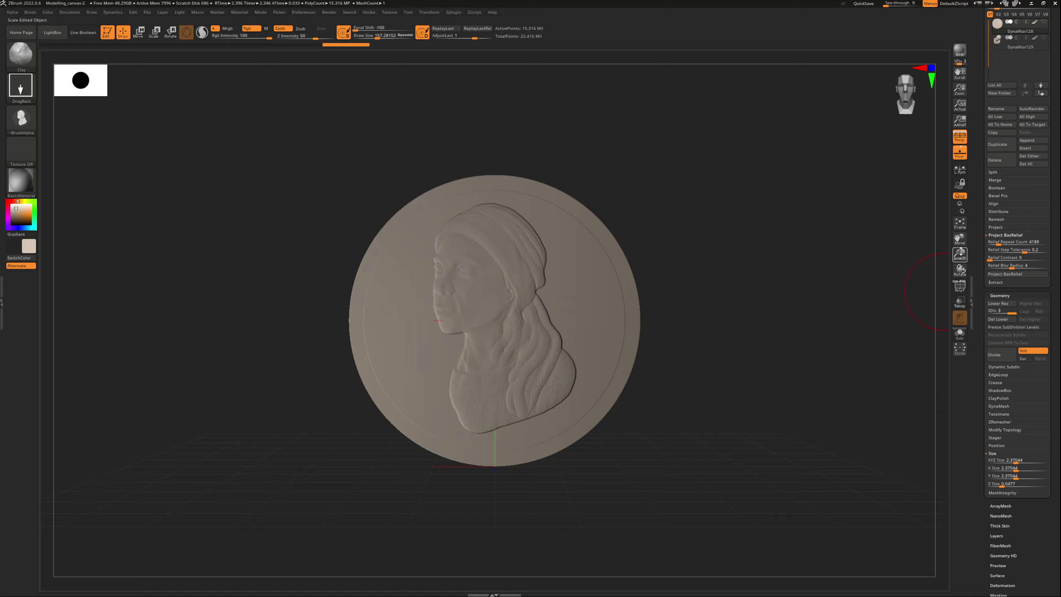
Examine the stamped bust's depth, facial features and surface detail close up, at an angle and face-on.
{"action": "key", "text": "f"}
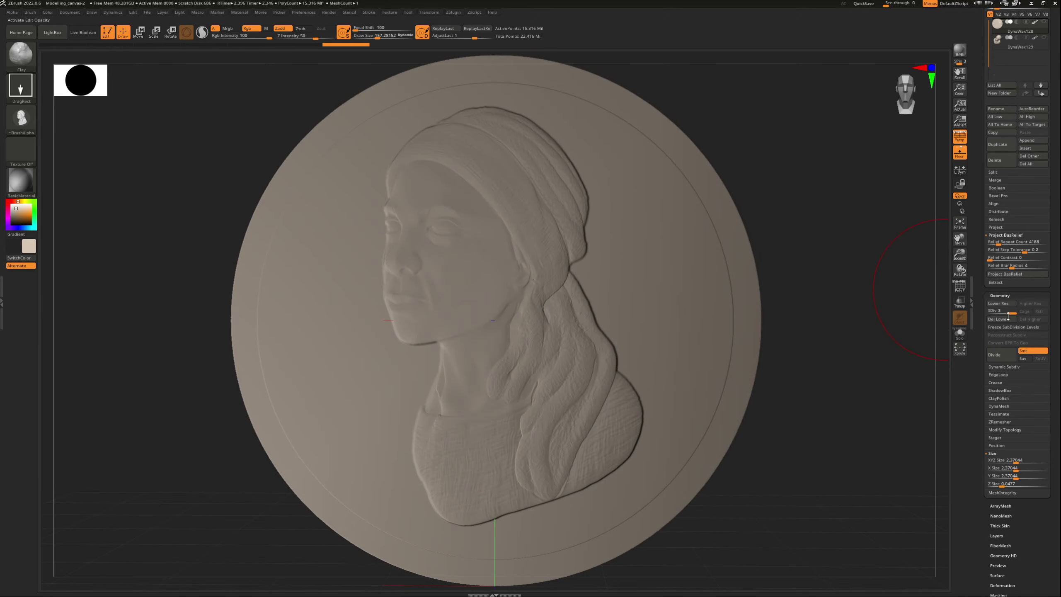
{"action": "mouse_move", "coordinate": [960, 253]}
{"action": "left_mouse_down"}
{"action": "mouse_move", "coordinate": [1014, 249]}
{"action": "mouse_move", "coordinate": [895, 272]}
{"action": "left_mouse_up"}
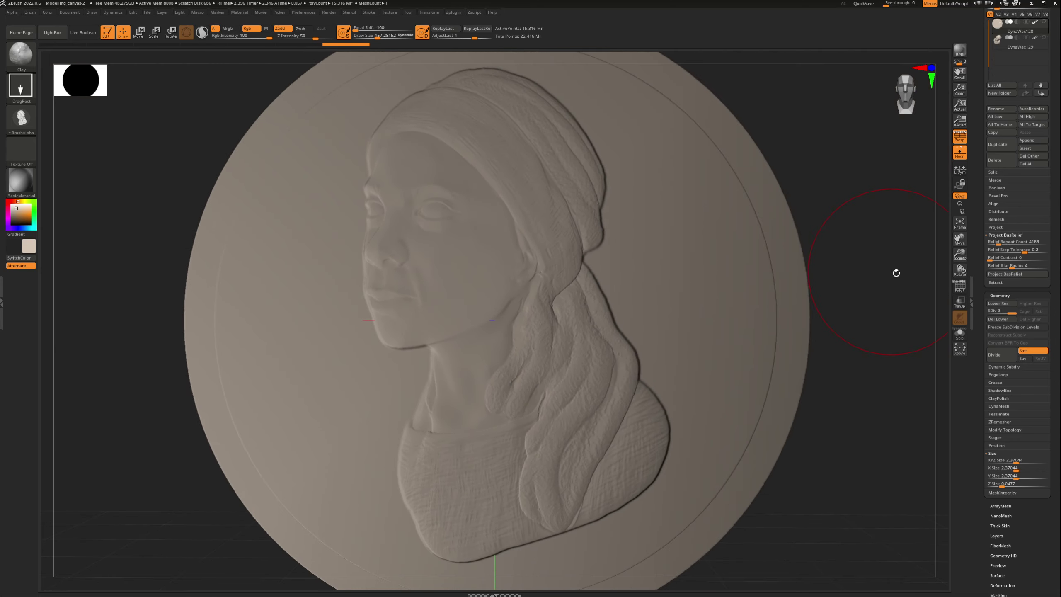
{"action": "mouse_move", "coordinate": [896, 309]}
{"action": "left_mouse_down"}
{"action": "mouse_move", "coordinate": [896, 230]}
{"action": "mouse_move", "coordinate": [896, 300]}
{"action": "mouse_move", "coordinate": [908, 275]}
{"action": "mouse_move", "coordinate": [891, 301]}
{"action": "mouse_move", "coordinate": [905, 294]}
{"action": "mouse_move", "coordinate": [900, 275]}
{"action": "mouse_move", "coordinate": [896, 287]}
{"action": "left_mouse_up"}
{"action": "key", "text": "shift"}
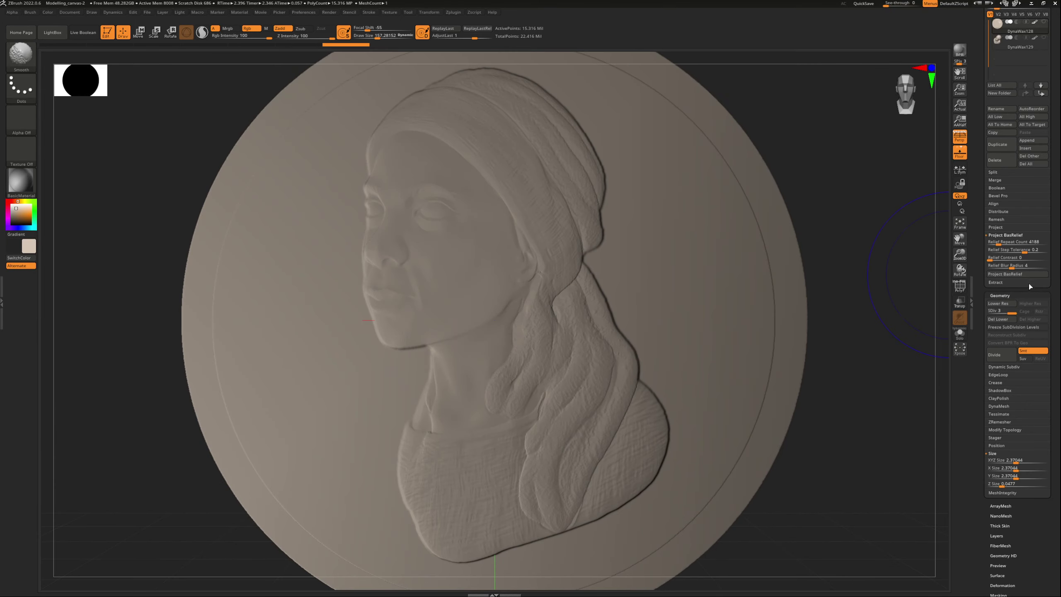
{"action": "left_click_drag", "start_coordinate": [960, 253], "coordinate": [948, 258]}
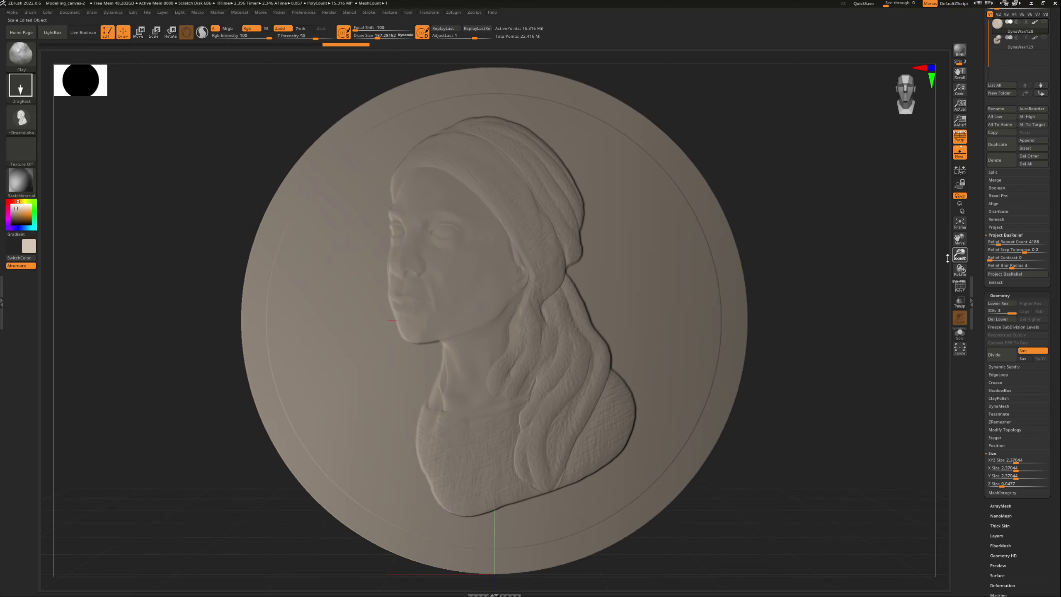
{"action": "left_click_drag", "start_coordinate": [871, 351], "coordinate": [902, 284]}
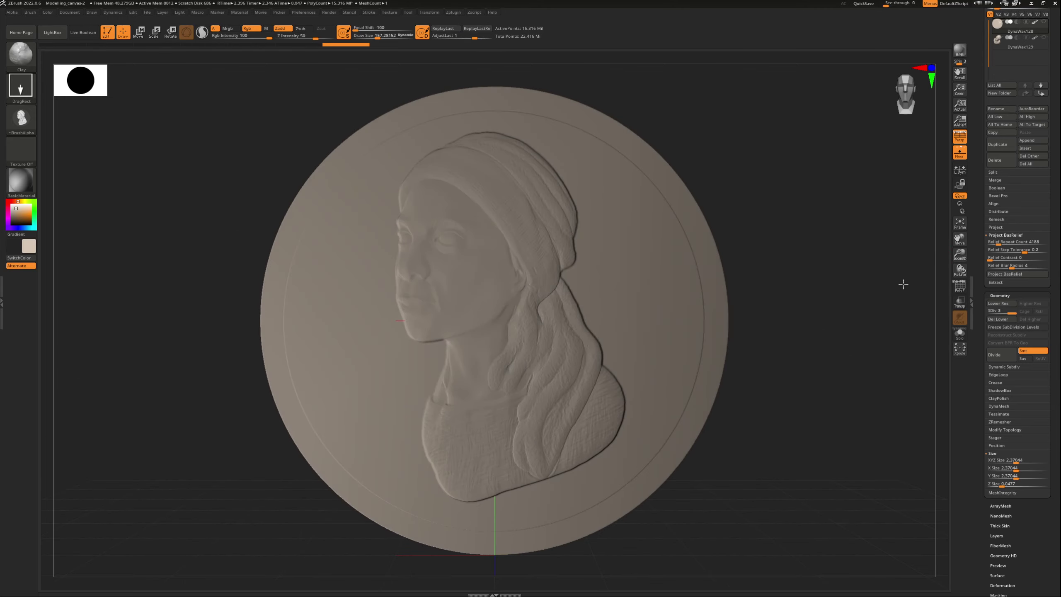
{"action": "left_click_drag", "start_coordinate": [961, 253], "coordinate": [876, 253]}
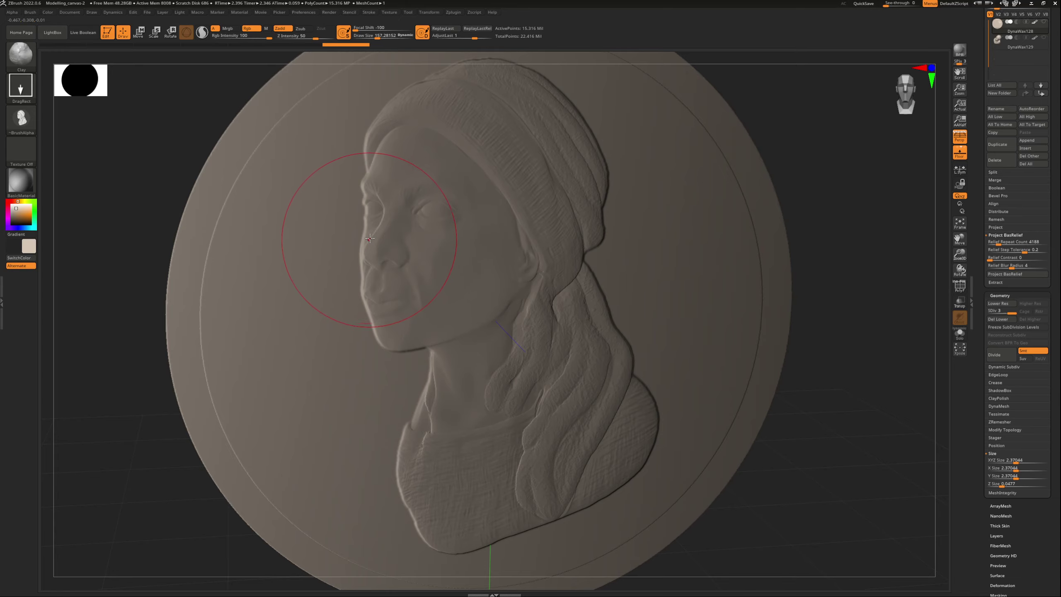
{"action": "left_click_drag", "start_coordinate": [884, 235], "coordinate": [895, 298]}
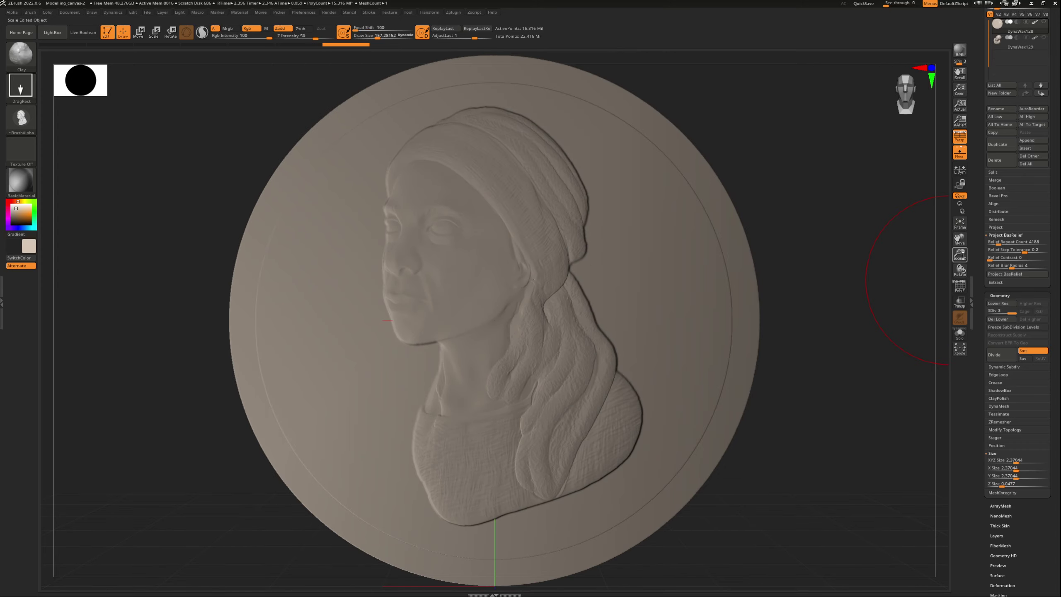
{"action": "mouse_move", "coordinate": [960, 253]}
{"action": "left_mouse_down"}
{"action": "mouse_move", "coordinate": [884, 277]}
{"action": "mouse_move", "coordinate": [891, 302]}
{"action": "mouse_move", "coordinate": [882, 291]}
{"action": "mouse_move", "coordinate": [891, 276]}
{"action": "mouse_move", "coordinate": [848, 268]}
{"action": "mouse_move", "coordinate": [846, 282]}
{"action": "mouse_move", "coordinate": [845, 268]}
{"action": "left_mouse_up"}
{"action": "key", "text": "shift"}
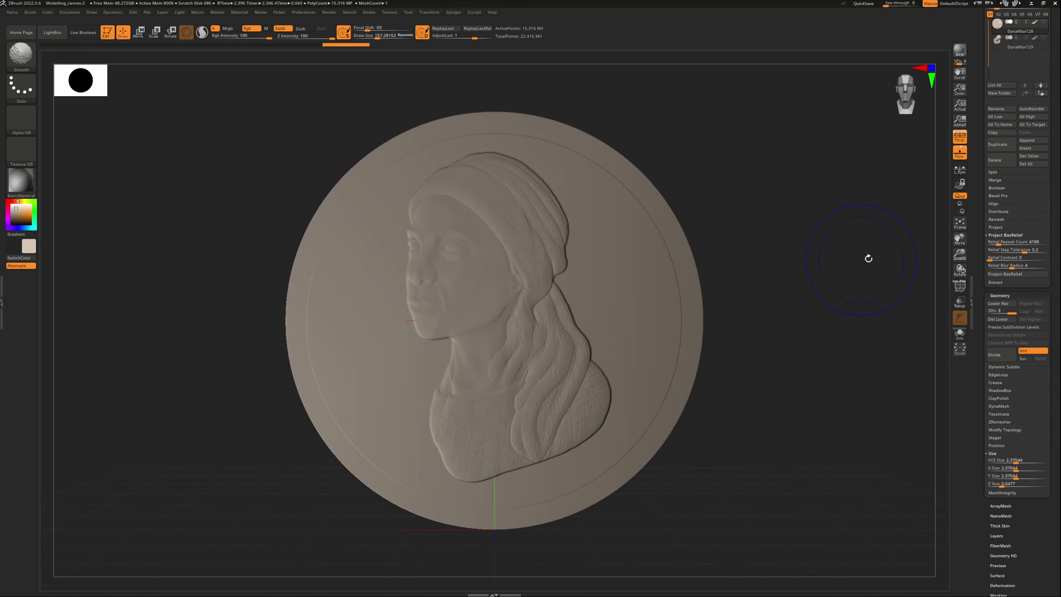